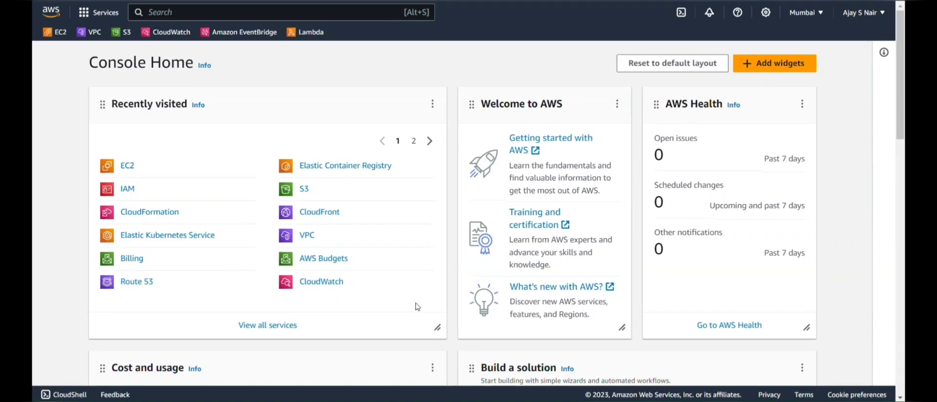
# Open RDS from the console search and start creating a new database.
pyautogui.click(203, 11)
pyautogui.write('rds')
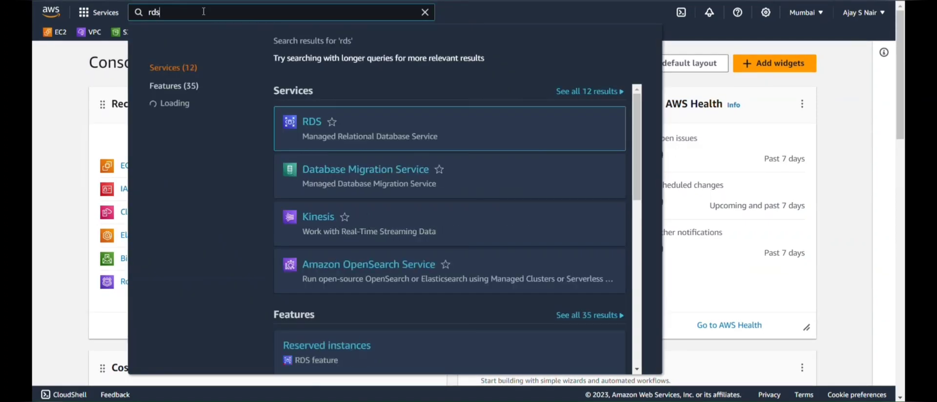
pyautogui.click(311, 123)
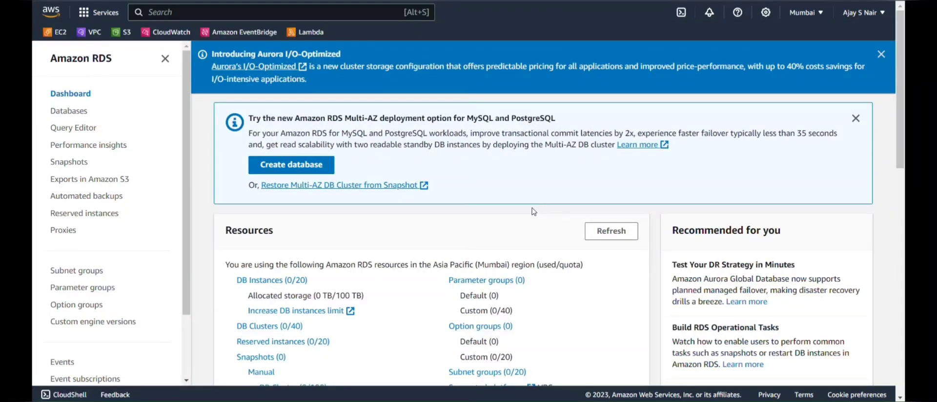
pyautogui.click(320, 165)
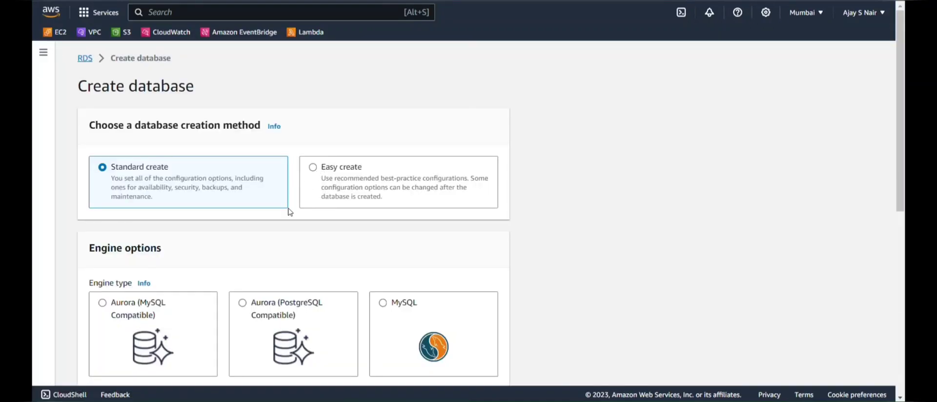
# Choose the MySQL 8.0.33 engine with the Free tier template.
pyautogui.scroll(-4, 289, 210)
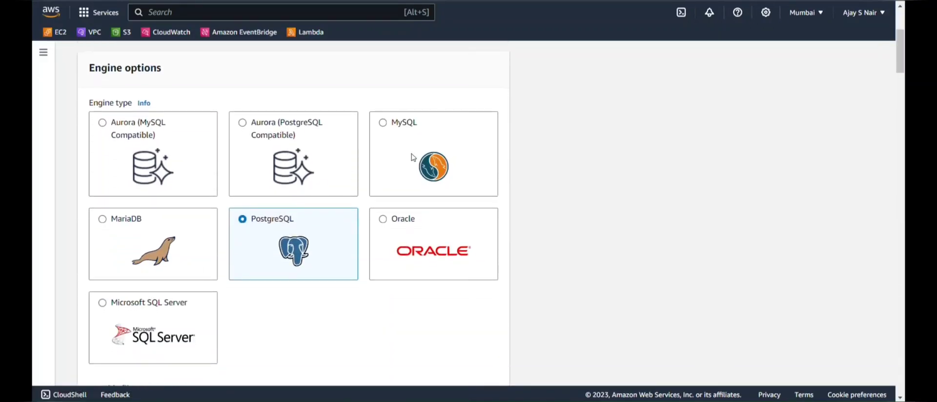
pyautogui.click(413, 157)
pyautogui.scroll(-5, 414, 157)
pyautogui.scroll(-5, 414, 157)
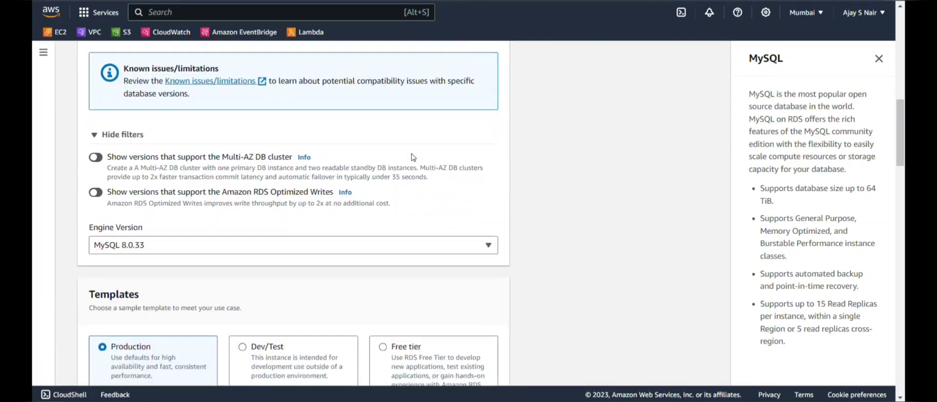
pyautogui.scroll(-1, 413, 157)
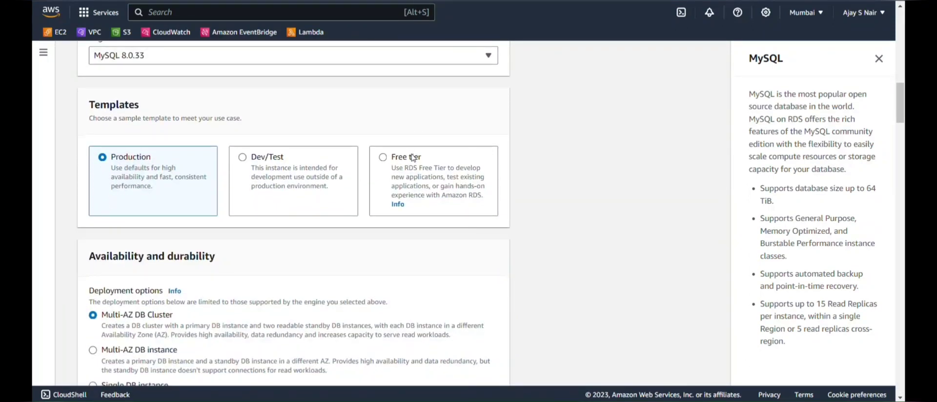
pyautogui.click(423, 173)
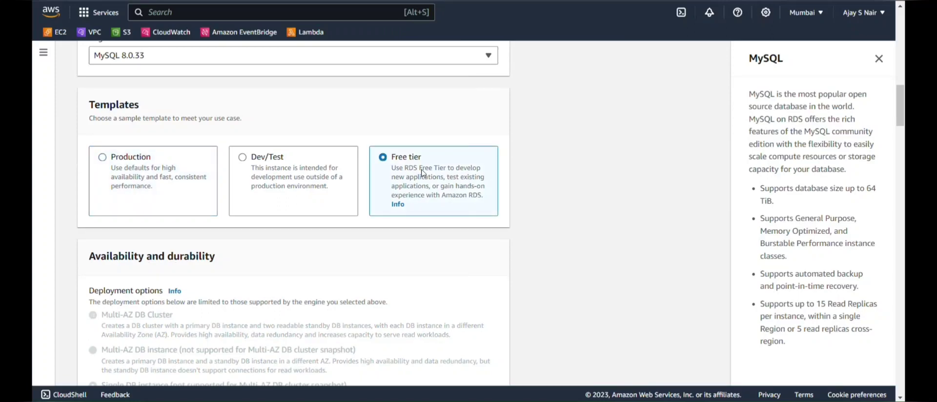
pyautogui.scroll(-7, 422, 173)
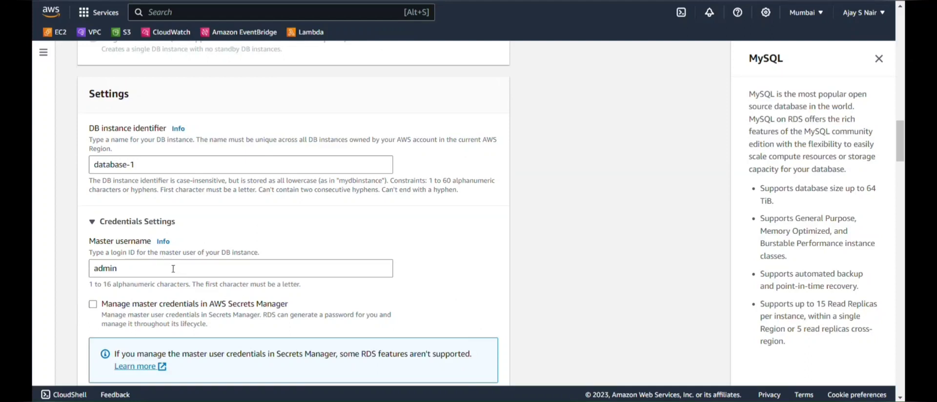
pyautogui.scroll(1, 181, 244)
pyautogui.scroll(-2, 189, 219)
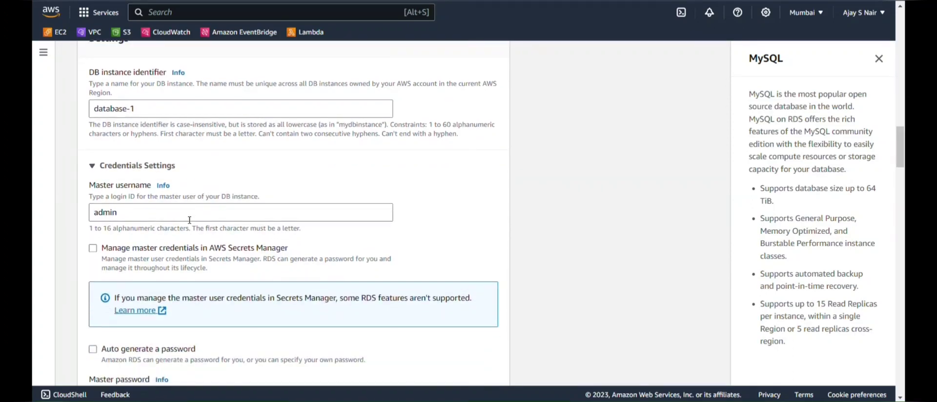
# Replace the DB instance identifier database-1 with wordpressdb.
pyautogui.click(174, 98)
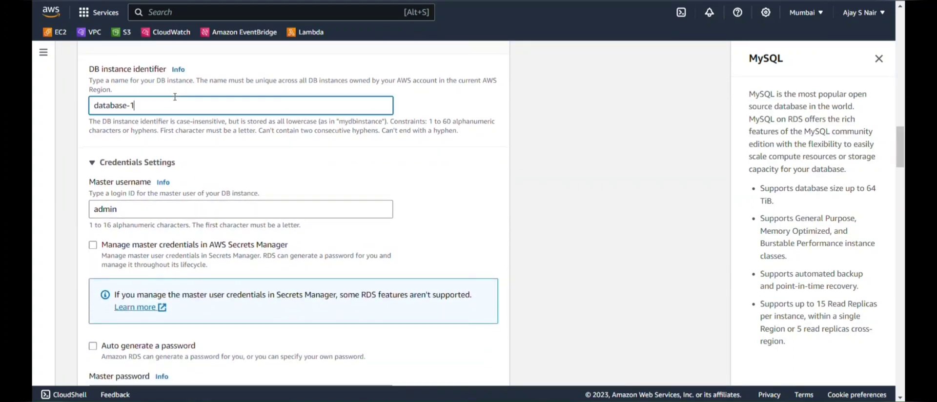
pyautogui.hotkey('ctrl', 'a')
pyautogui.write('wordpressdb')
pyautogui.scroll(-2, 174, 98)
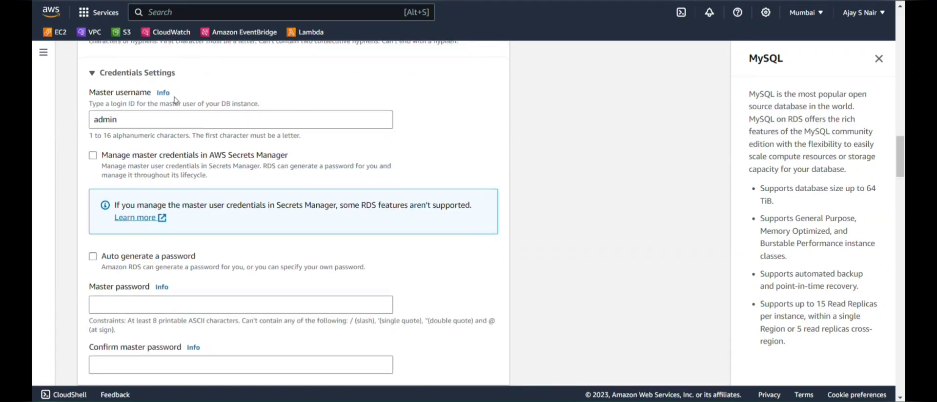
pyautogui.scroll(-2, 174, 100)
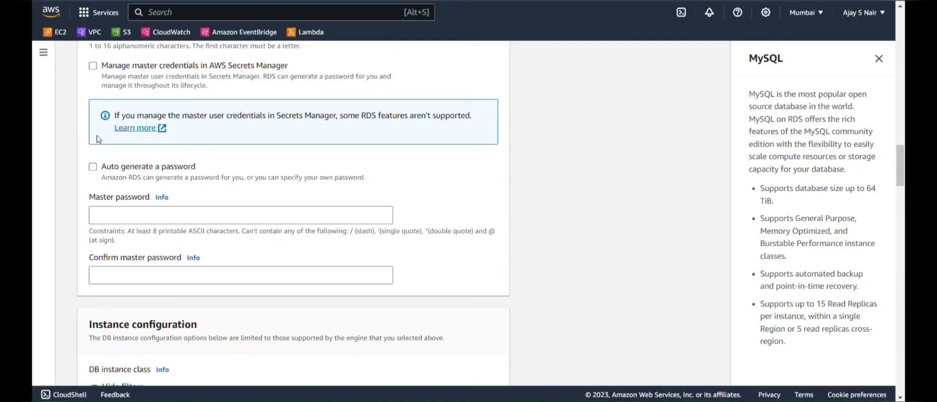
# Auto-generate the master password and review the db.t3.micro, 20 GiB gp2 settings.
pyautogui.click(93, 167)
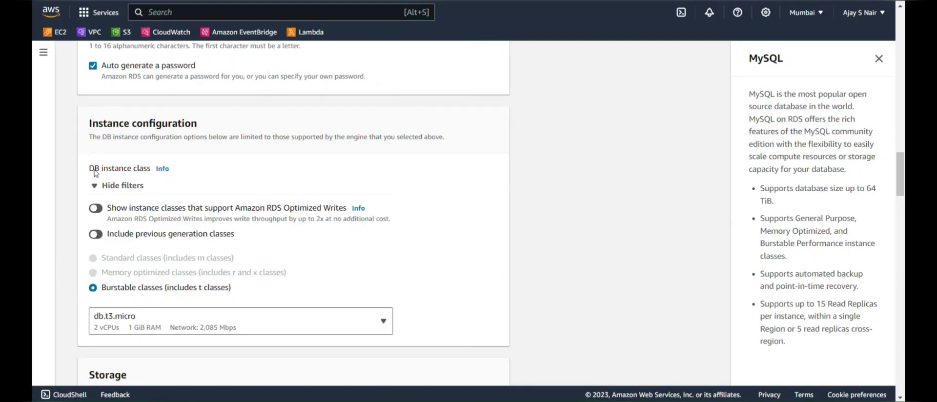
pyautogui.scroll(-2, 178, 235)
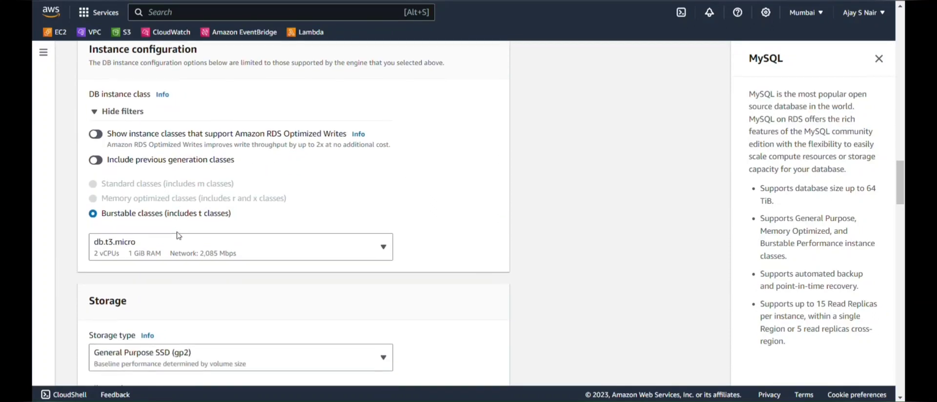
pyautogui.scroll(2, 176, 235)
pyautogui.scroll(1, 179, 236)
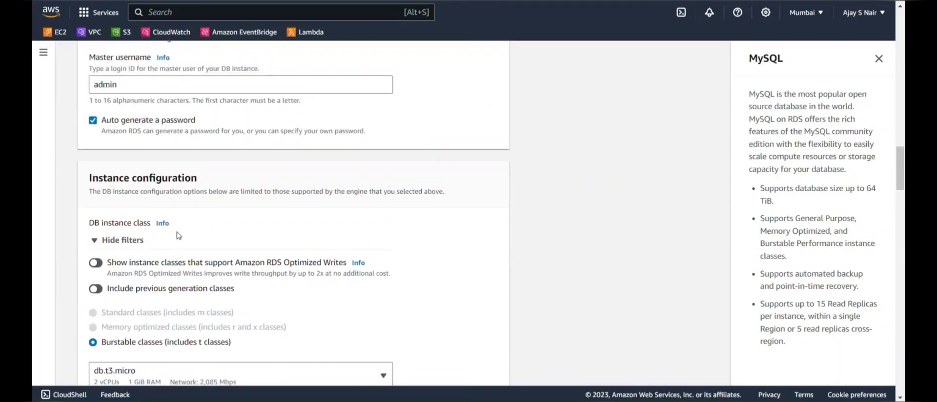
pyautogui.scroll(-3, 178, 236)
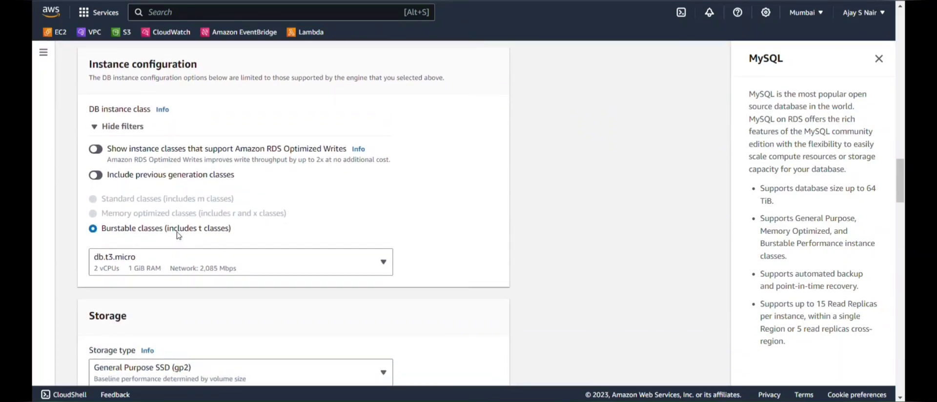
pyautogui.scroll(-3, 179, 236)
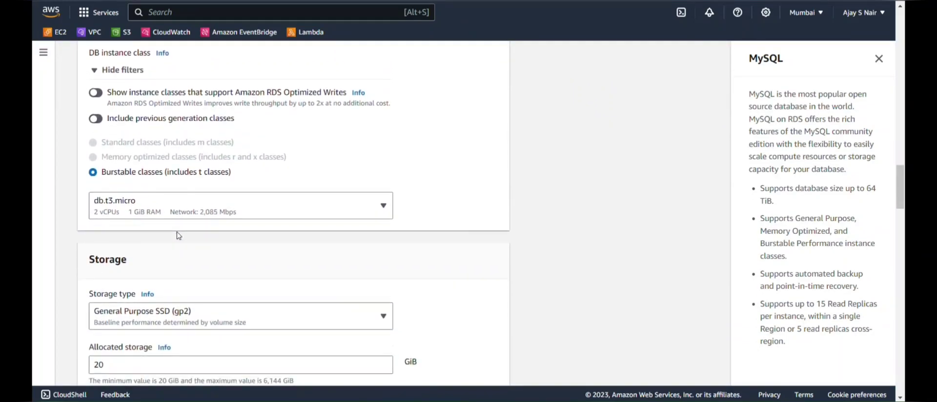
pyautogui.scroll(-4, 179, 236)
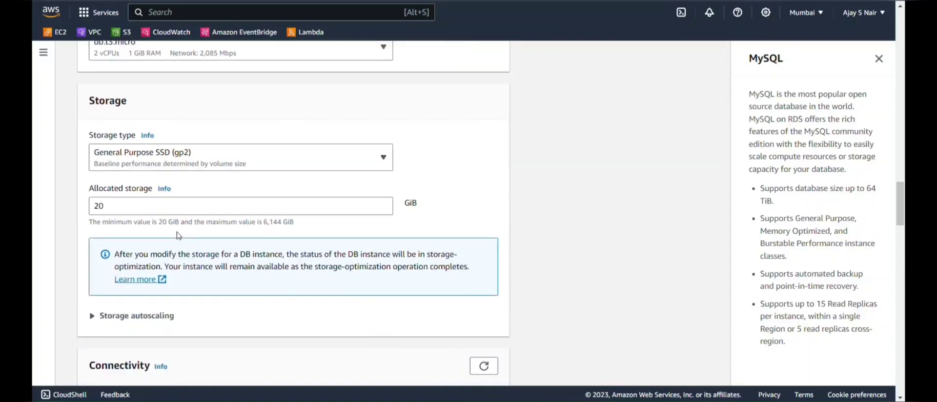
pyautogui.scroll(-4, 178, 236)
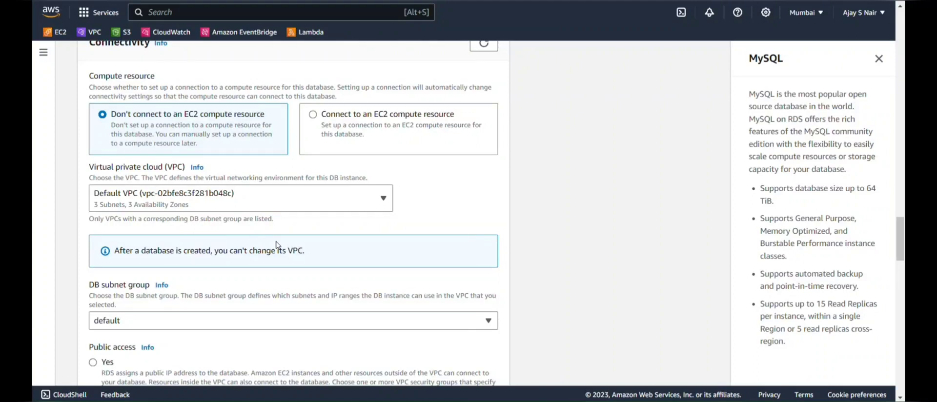
pyautogui.scroll(-2, 276, 244)
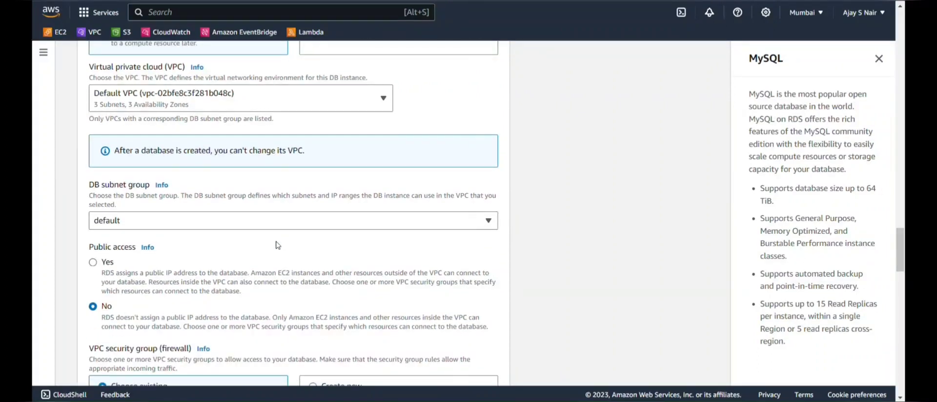
pyautogui.scroll(3, 276, 244)
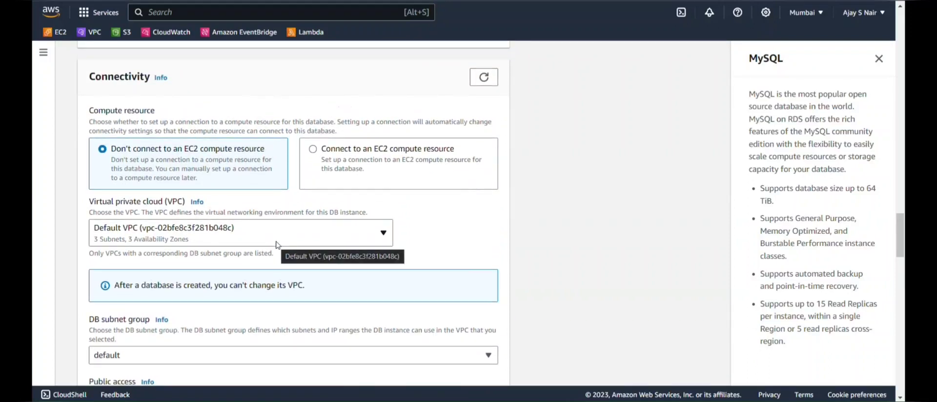
pyautogui.scroll(-1, 277, 244)
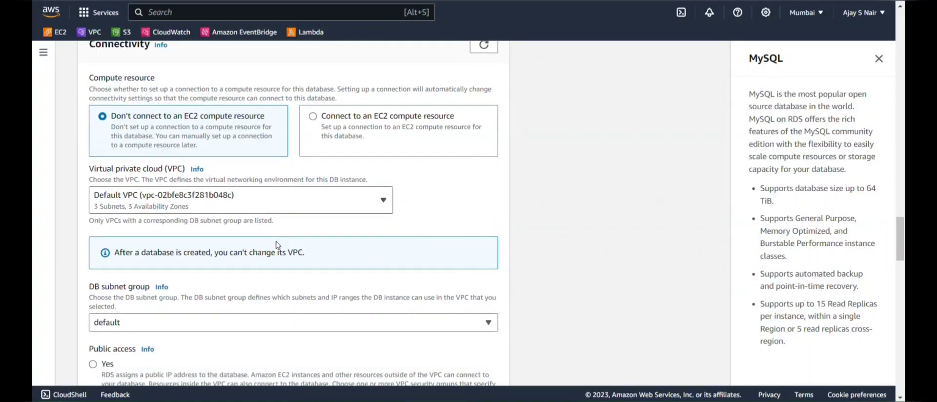
pyautogui.scroll(-4, 277, 244)
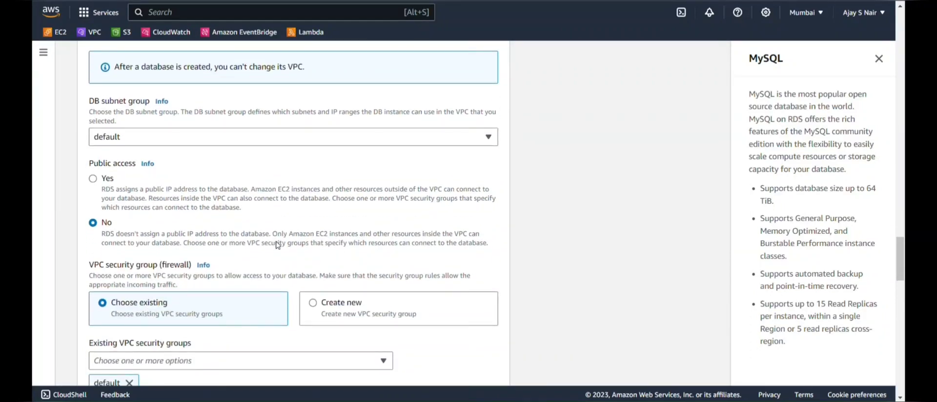
# Set public access to Yes and create a new VPC security group named wordpress_db_sg.
pyautogui.click(186, 204)
pyautogui.scroll(-2, 186, 204)
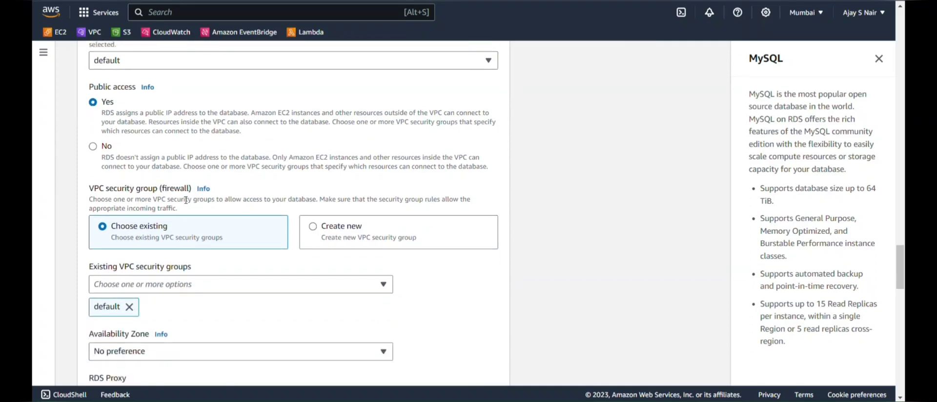
pyautogui.click(337, 236)
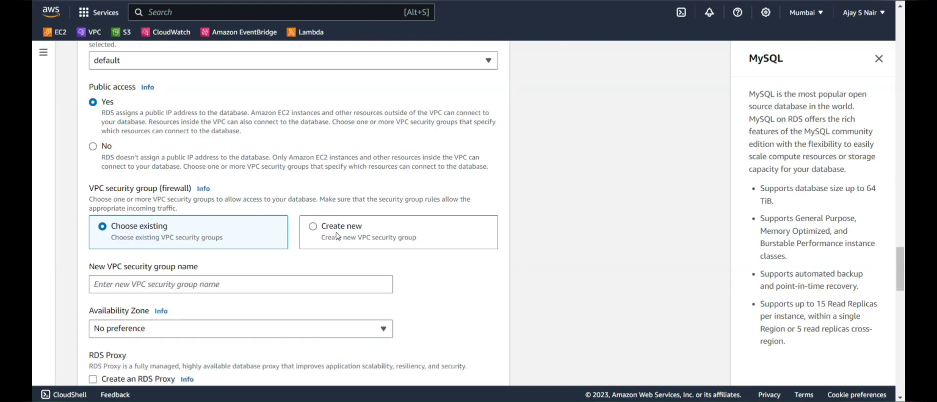
pyautogui.scroll(-2, 209, 239)
pyautogui.click(180, 208)
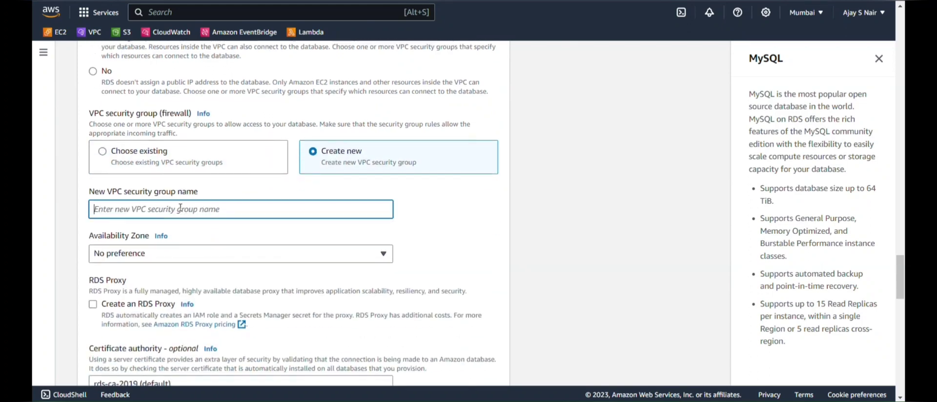
pyautogui.write('wo')
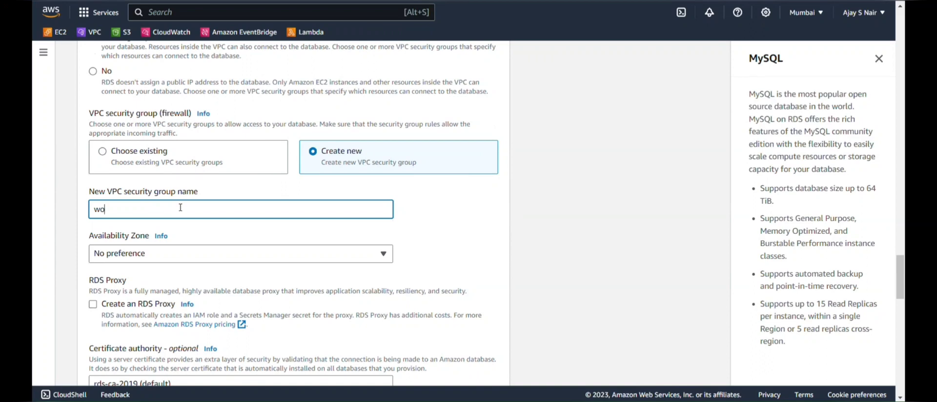
pyautogui.write('rdpress_db_sg')
pyautogui.scroll(-3, 180, 209)
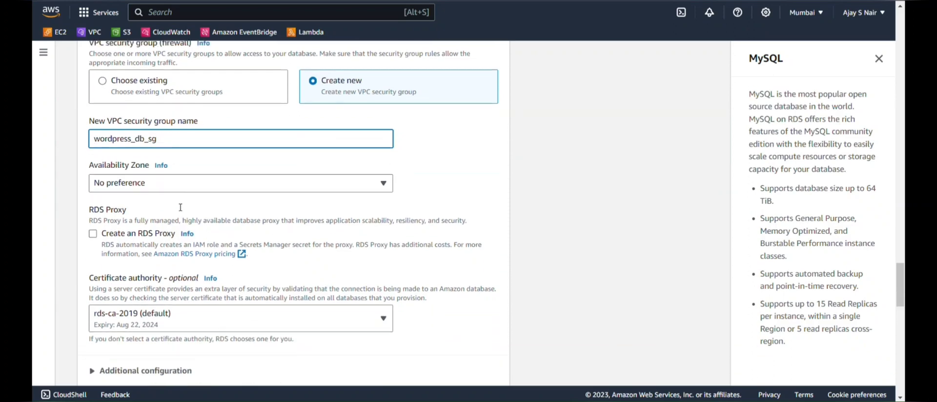
pyautogui.scroll(4, 180, 211)
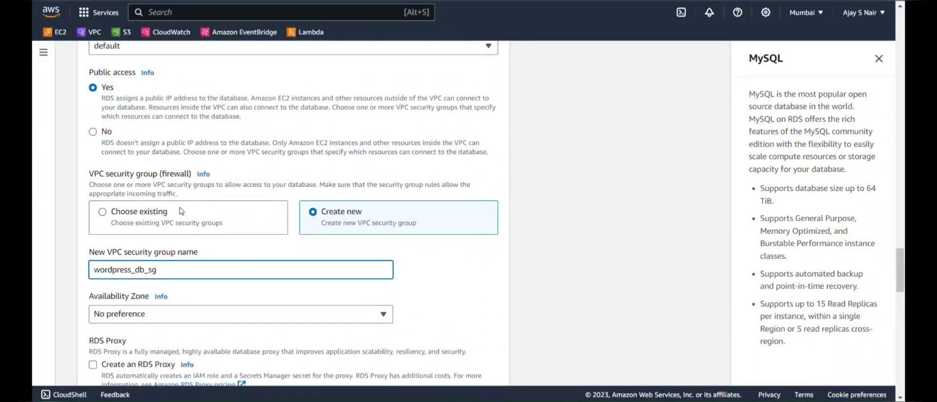
pyautogui.scroll(-3, 180, 211)
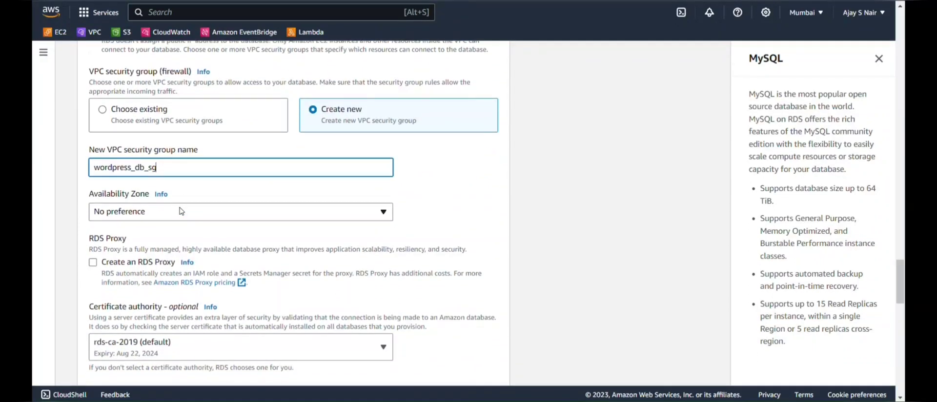
pyautogui.scroll(-3, 181, 210)
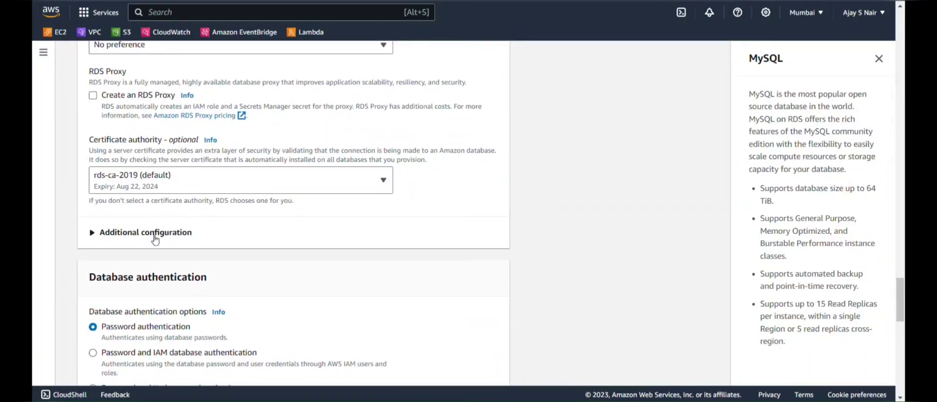
# Confirm database port 3306 under Additional configuration and create the wordpressdb database.
pyautogui.click(154, 233)
pyautogui.scroll(-1, 154, 240)
pyautogui.scroll(-5, 155, 240)
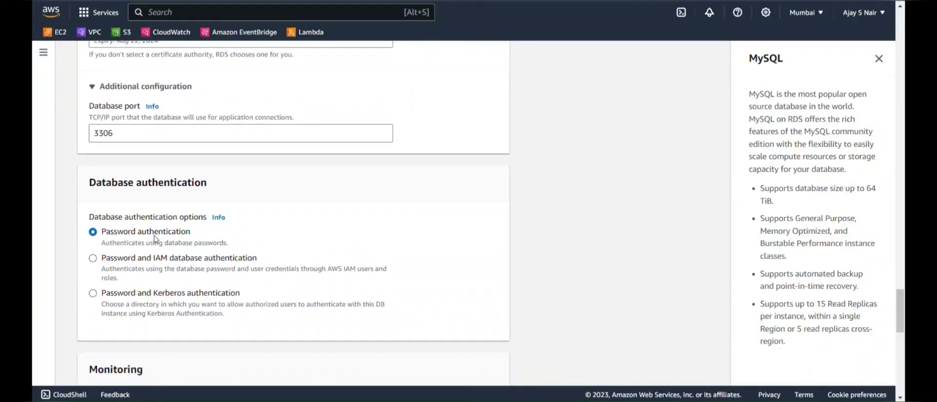
pyautogui.scroll(-4, 156, 239)
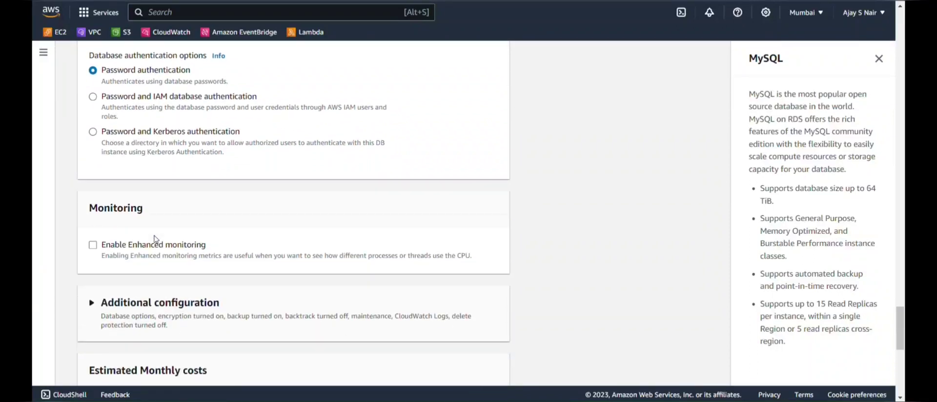
pyautogui.scroll(-4, 212, 290)
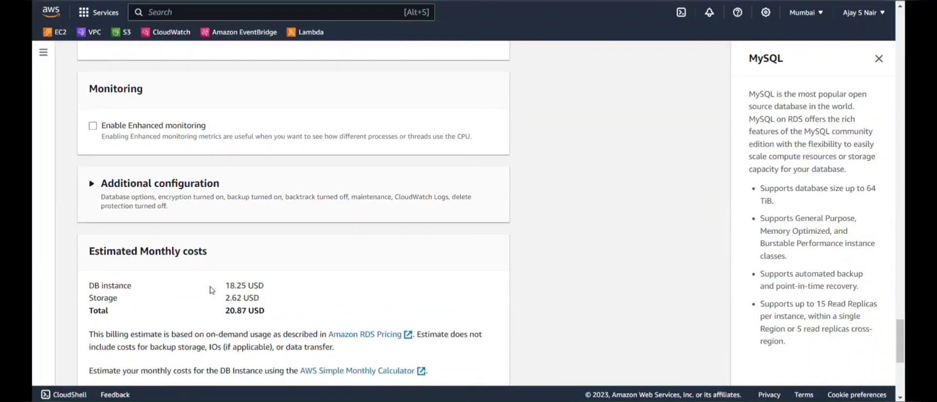
pyautogui.scroll(-4, 211, 291)
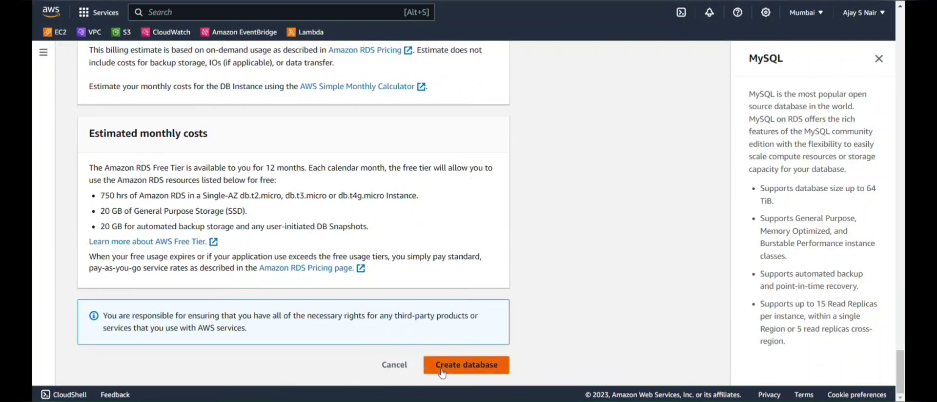
pyautogui.click(441, 371)
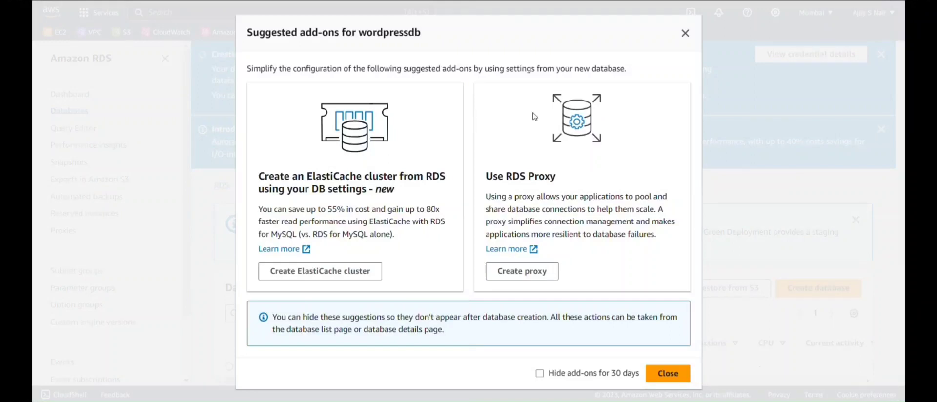
# Open wordpressdb's credential details and copy the generated master password.
pyautogui.click(685, 33)
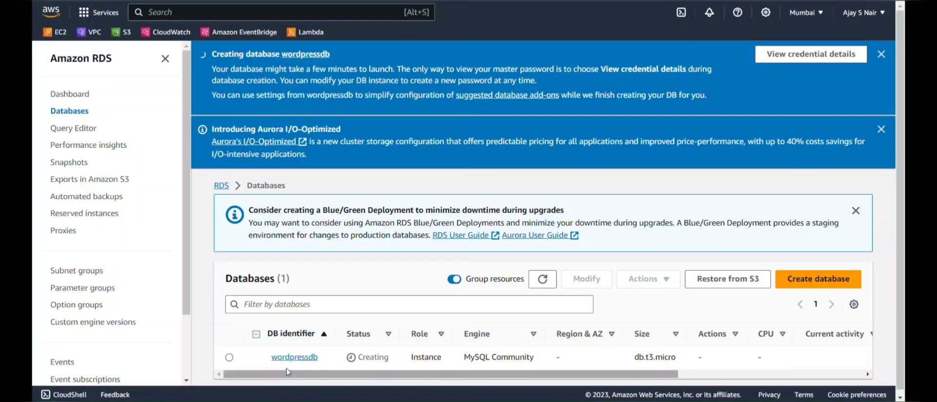
pyautogui.click(294, 357)
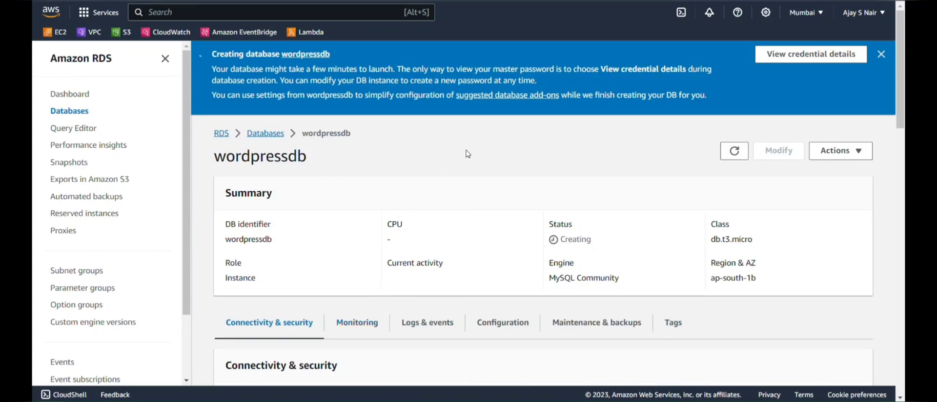
pyautogui.click(771, 63)
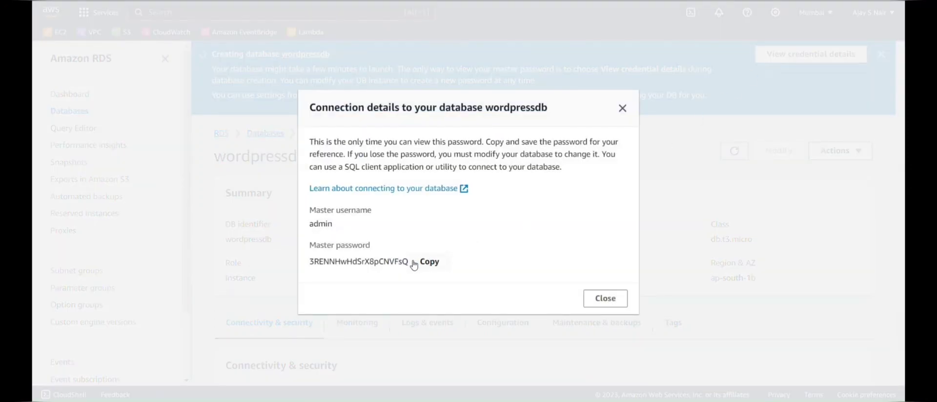
pyautogui.click(421, 263)
pyautogui.hotkey('alt', 'Tab')
pyautogui.hotkey('alt', 'Tab')
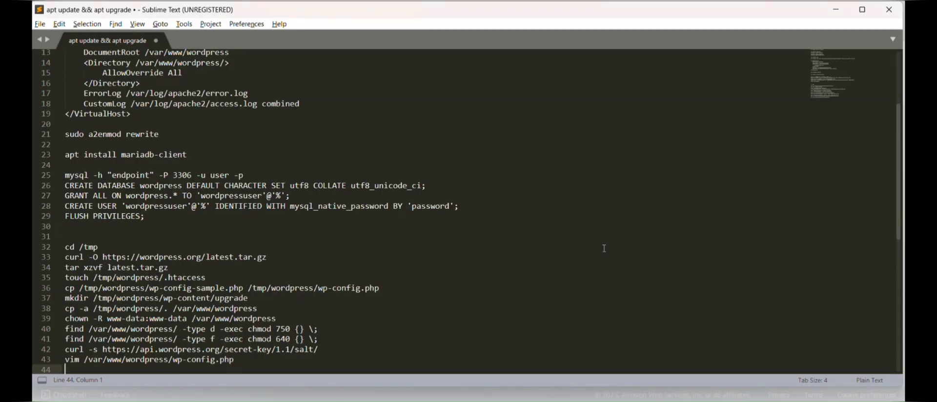
# Paste the master password at the end of line 28 in the setup notes.
pyautogui.click(531, 210)
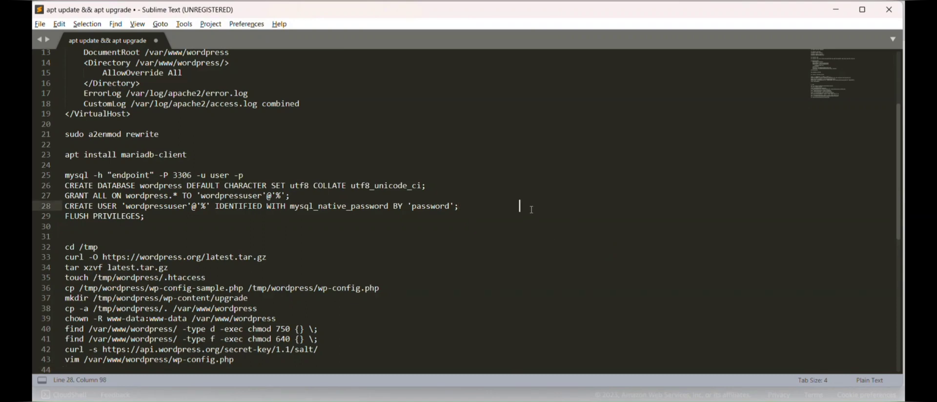
pyautogui.hotkey('ctrl', 'v')
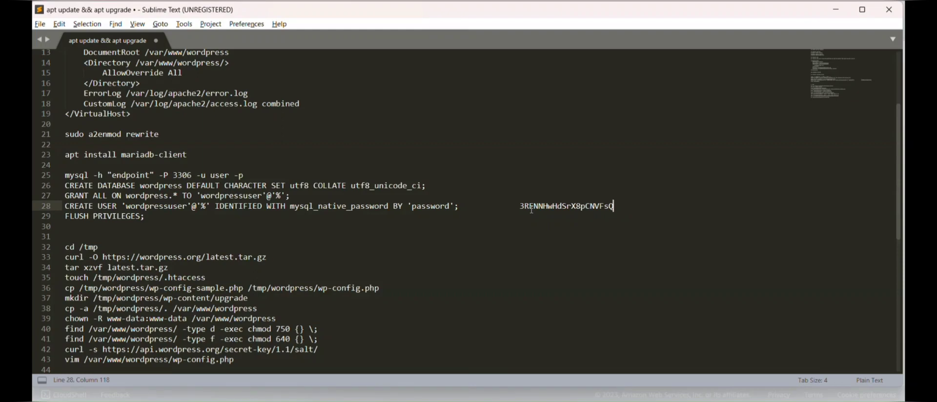
pyautogui.hotkey('alt', 'Tab')
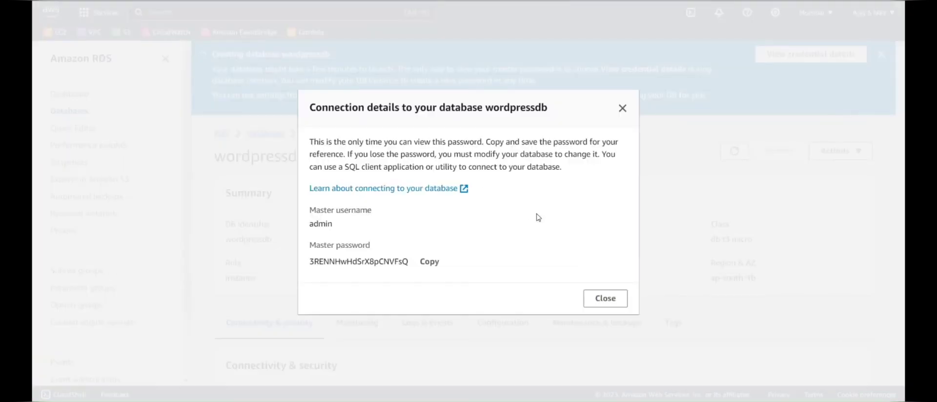
# Refresh the database list, open wordpressdb and copy its endpoint hostname.
pyautogui.click(606, 298)
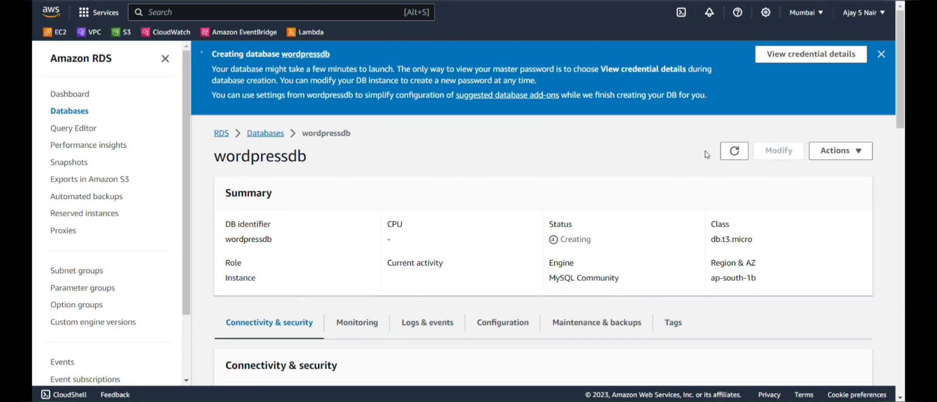
pyautogui.click(736, 155)
pyautogui.click(275, 133)
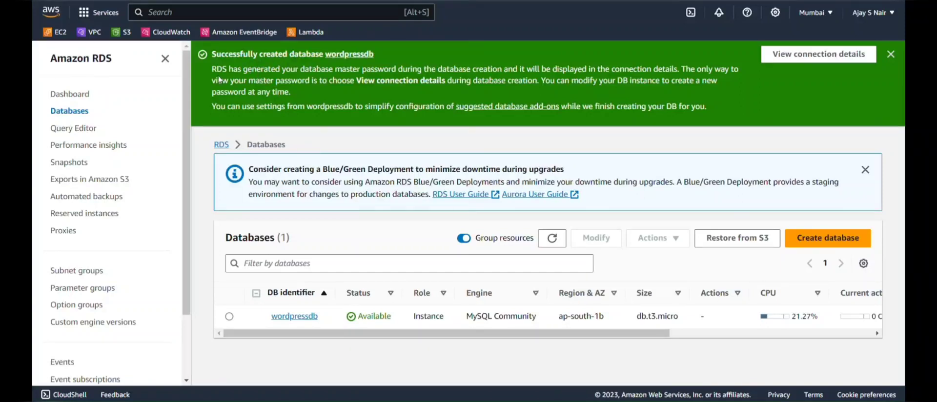
pyautogui.click(294, 317)
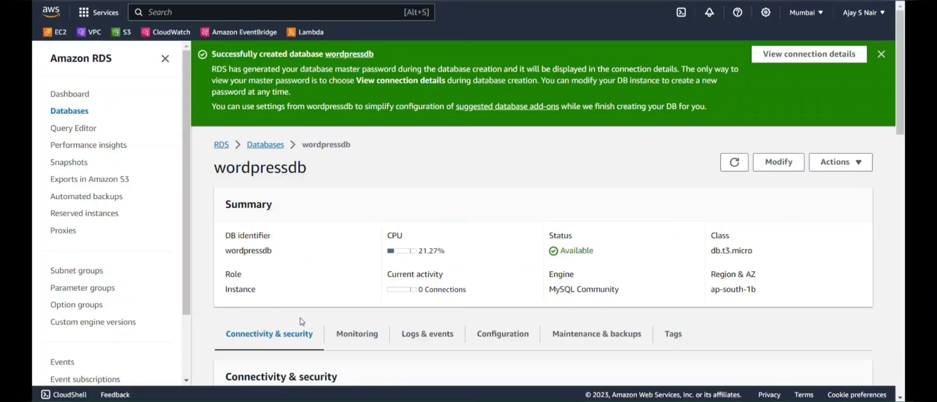
pyautogui.scroll(-3, 302, 321)
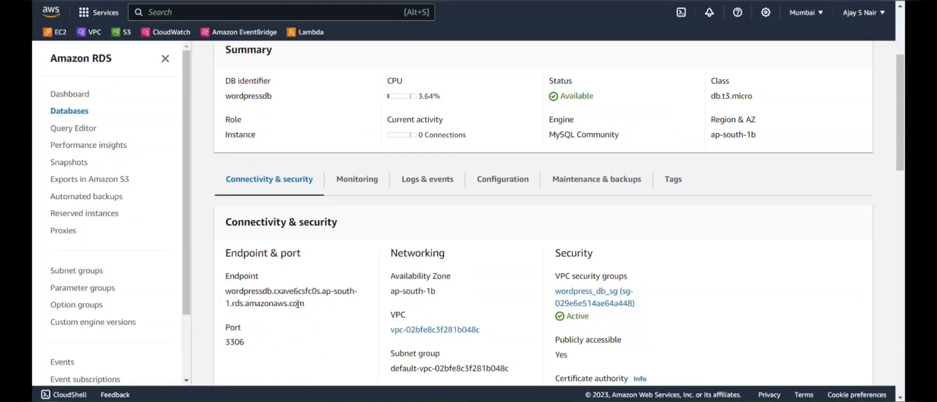
pyautogui.moveTo(308, 306); pyautogui.dragTo(228, 295)
pyautogui.hotkey('ctrl', 'c')
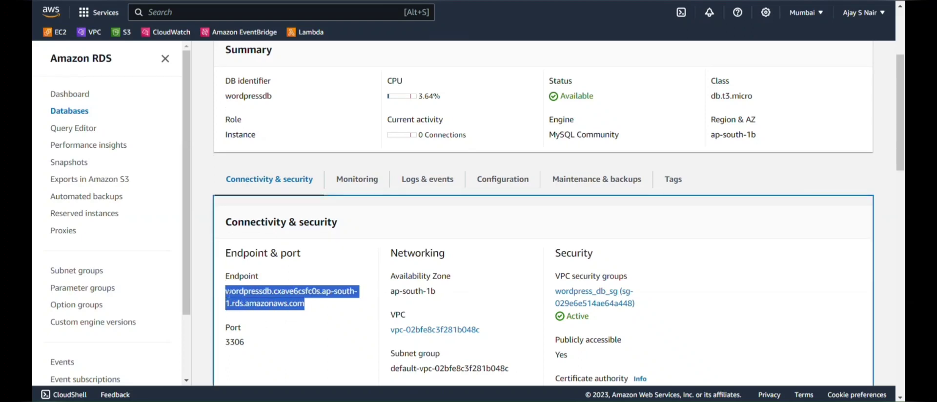
pyautogui.hotkey('alt', 'Tab')
pyautogui.hotkey('alt', 'Tab')
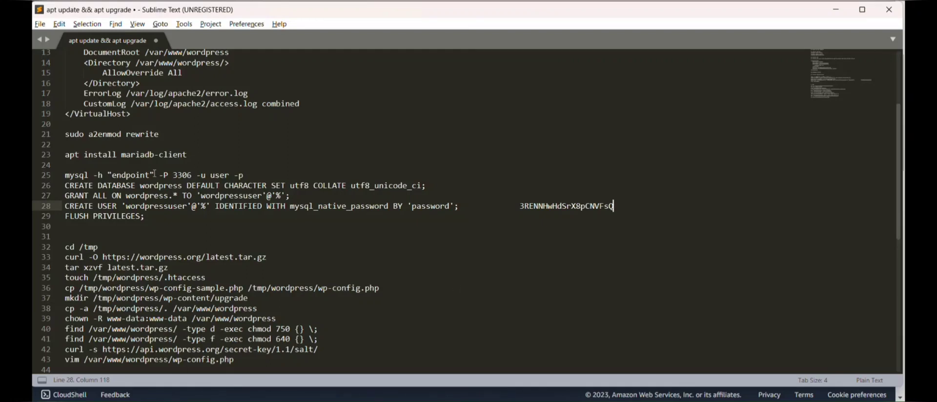
# Replace the 'endpoint' placeholder on line 25 with the RDS hostname and set the user to admin.
pyautogui.moveTo(155, 175); pyautogui.dragTo(107, 175)
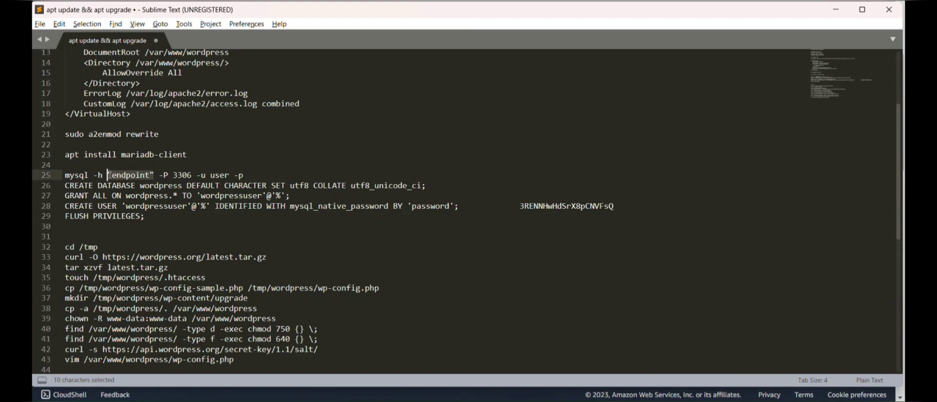
pyautogui.hotkey('ctrl', 'v')
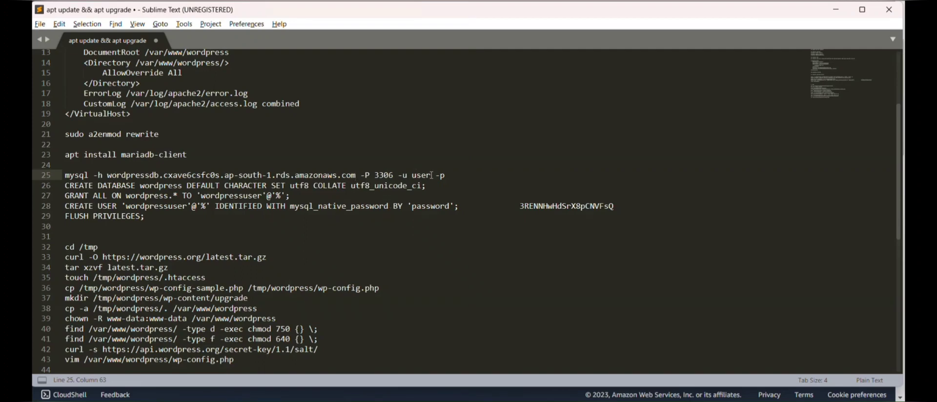
pyautogui.press('BackSpace')
pyautogui.press('BackSpace')
pyautogui.press('BackSpace')
pyautogui.write('admin')
# Move the master password from line 28 to just after -p on line 25.
pyautogui.moveTo(616, 206)
pyautogui.mouseDown()
pyautogui.moveTo(524, 206)
pyautogui.moveTo(619, 207)
pyautogui.mouseUp()
pyautogui.click(519, 205)
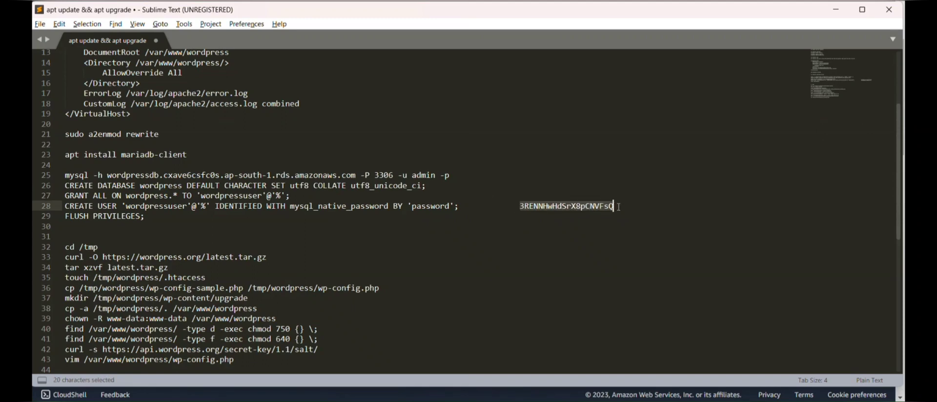
pyautogui.hotkey('ctrl', 'x')
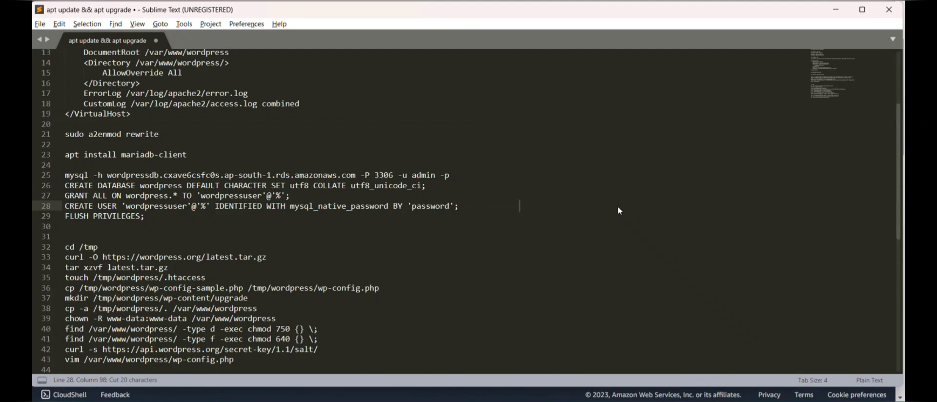
pyautogui.click(524, 174)
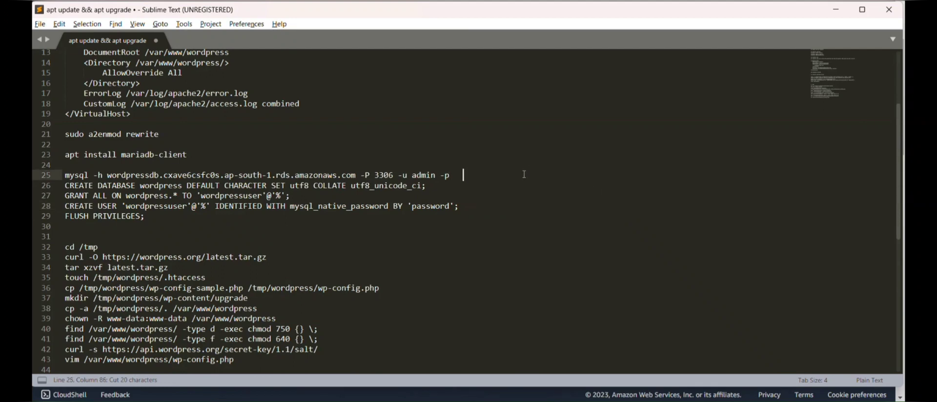
pyautogui.hotkey('ctrl', 'v')
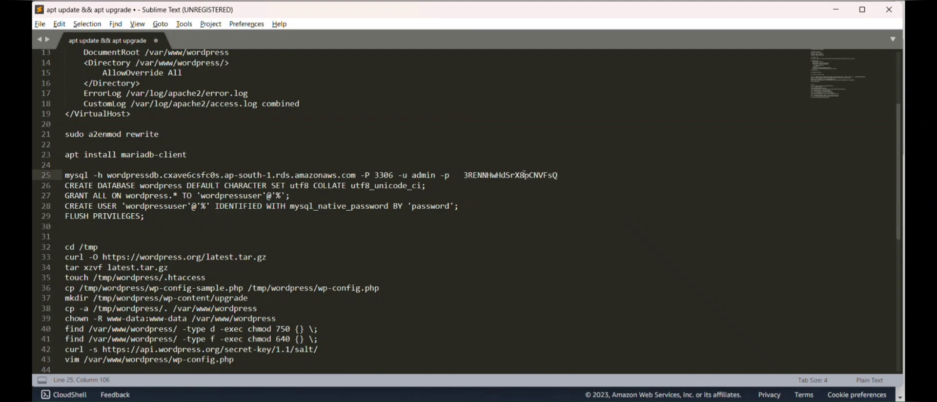
pyautogui.hotkey('alt', 'Tab')
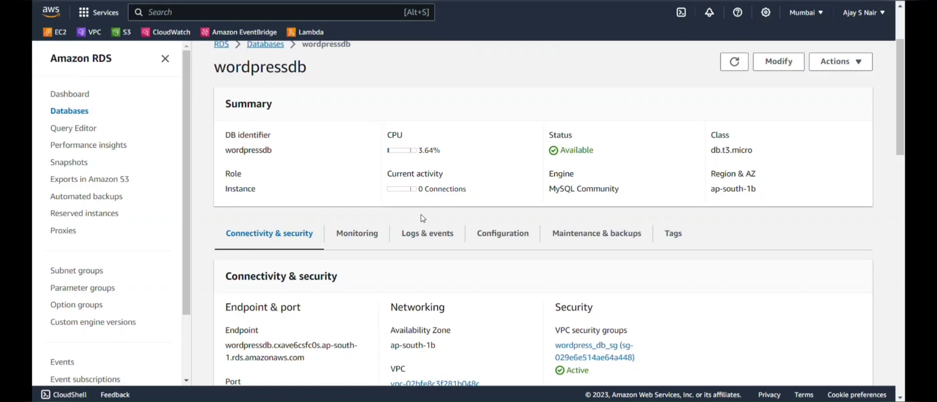
# Open the wordpress_db_sg security group's details.
pyautogui.scroll(-1, 413, 247)
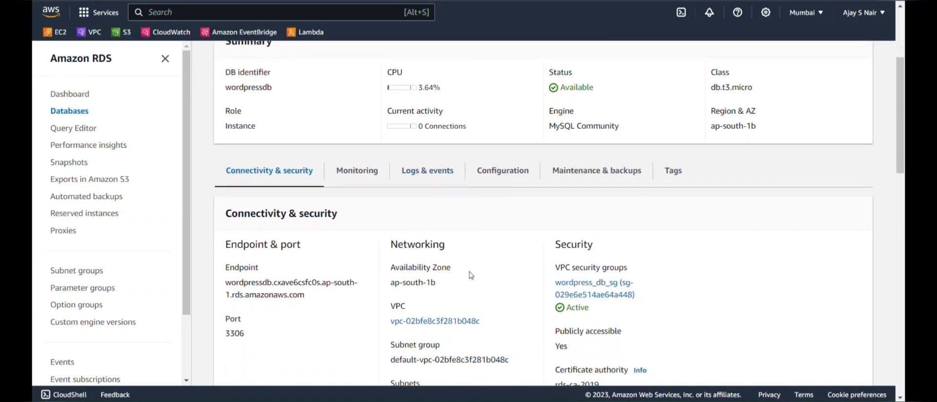
pyautogui.scroll(2, 627, 364)
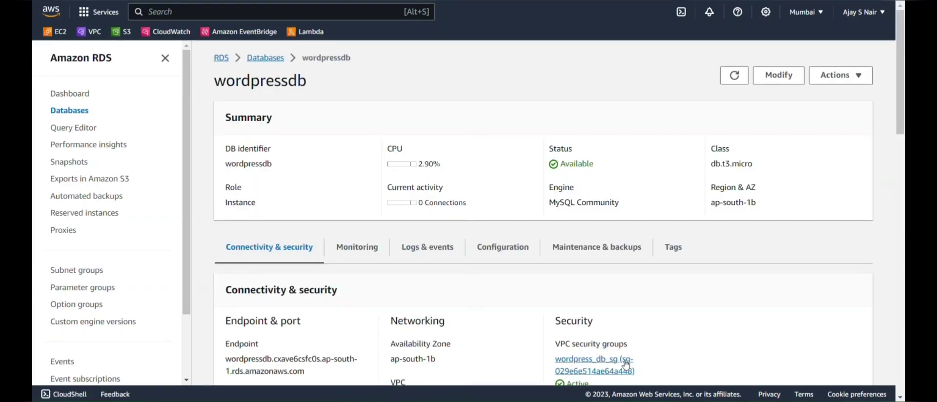
pyautogui.click(626, 364)
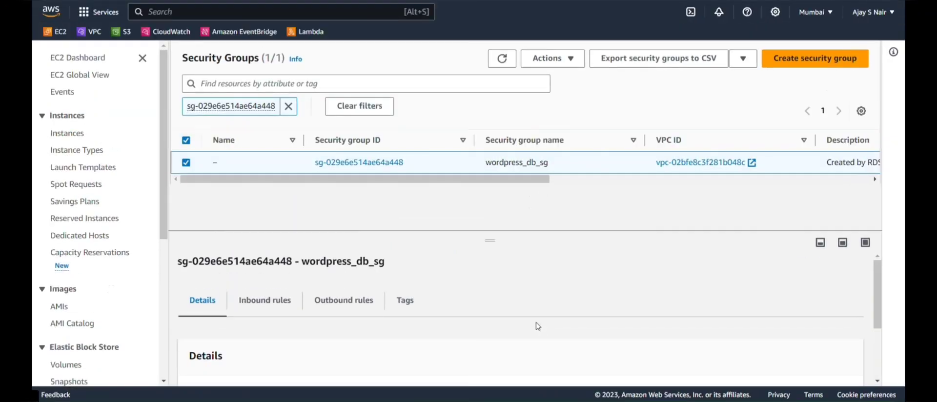
pyautogui.click(344, 165)
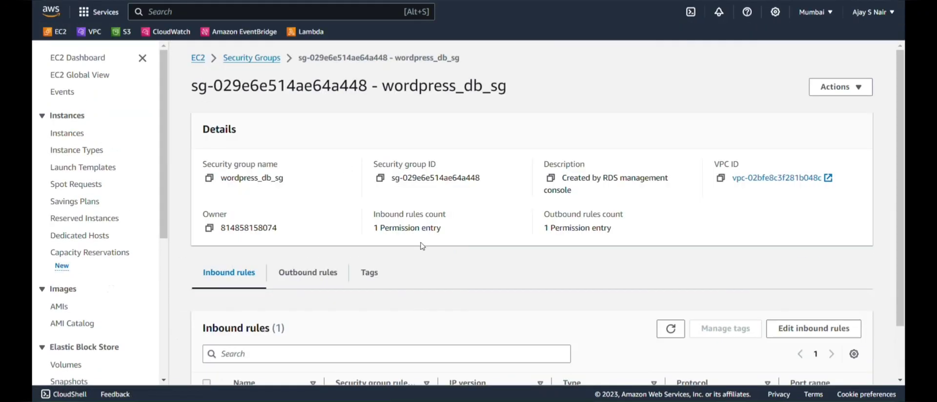
pyautogui.scroll(-2, 423, 246)
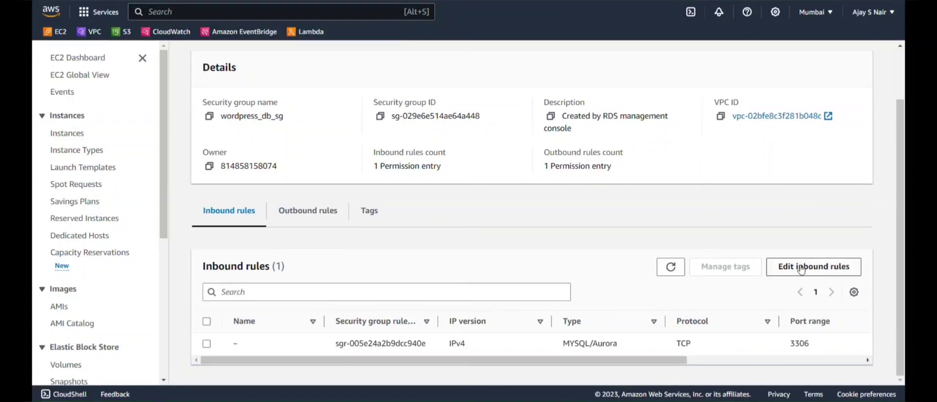
pyautogui.moveTo(678, 361); pyautogui.dragTo(814, 361)
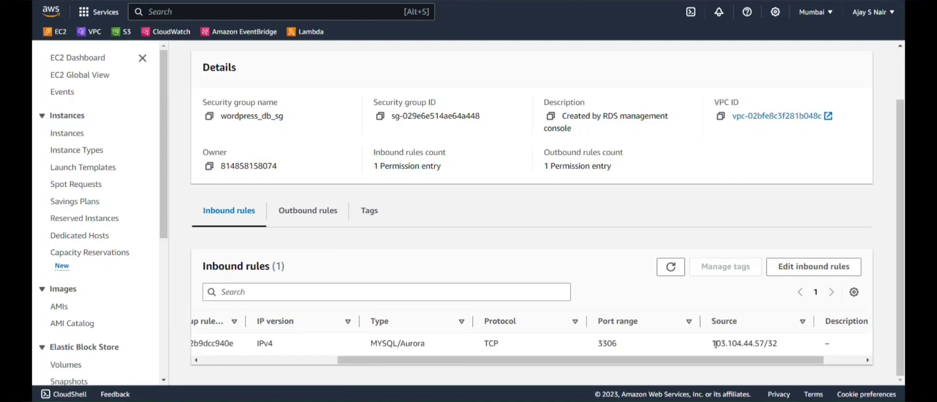
# Change the MYSQL/Aurora port 3306 inbound rule source to Anywhere-IPv4 (0.0.0.0/0) and save.
pyautogui.click(814, 268)
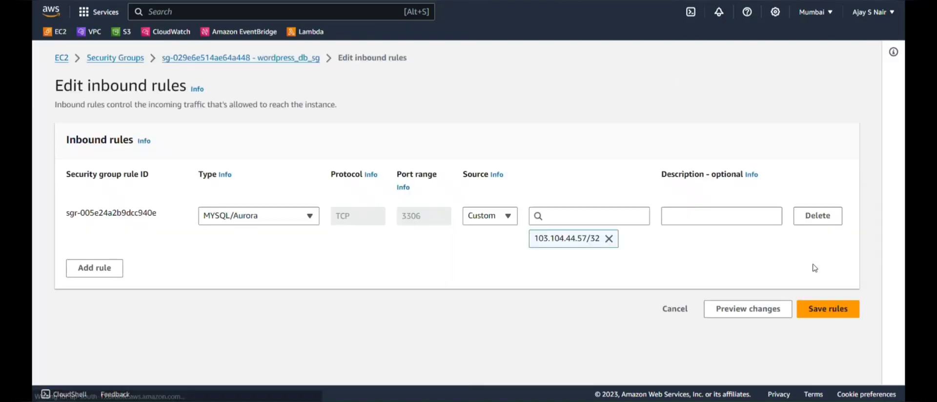
pyautogui.click(609, 239)
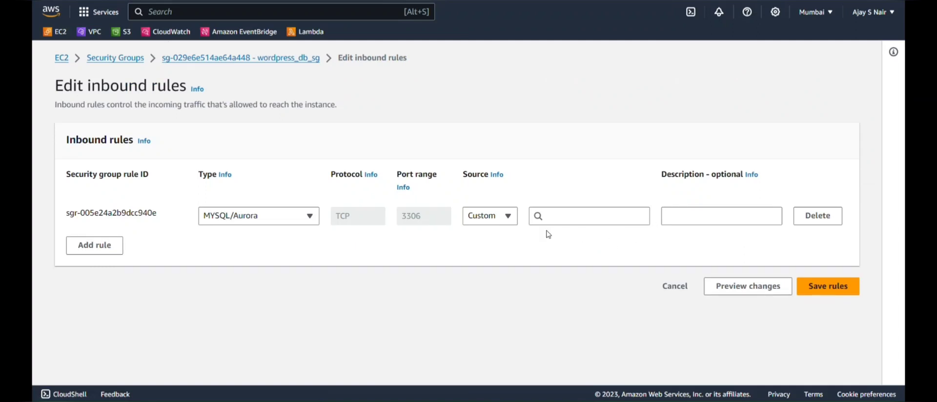
pyautogui.click(507, 216)
pyautogui.click(498, 259)
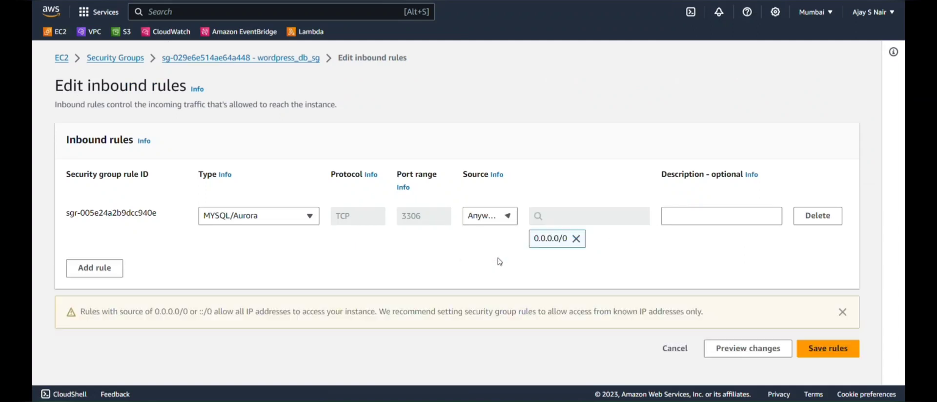
pyautogui.click(822, 349)
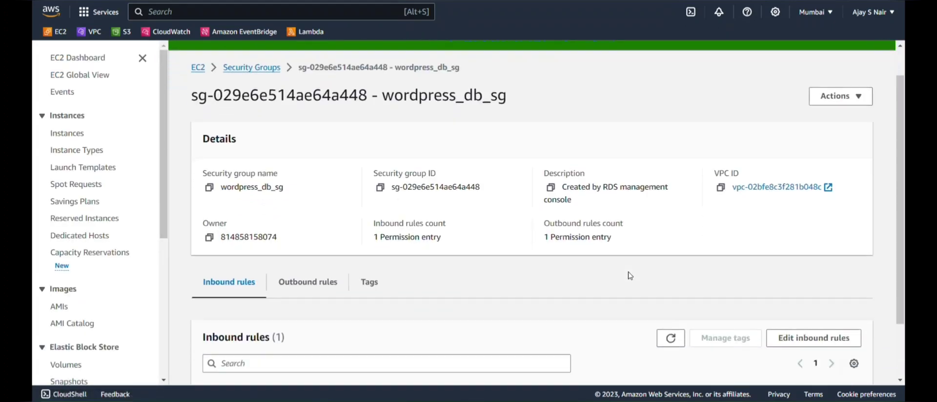
pyautogui.scroll(-2, 582, 361)
pyautogui.moveTo(582, 361); pyautogui.dragTo(750, 357)
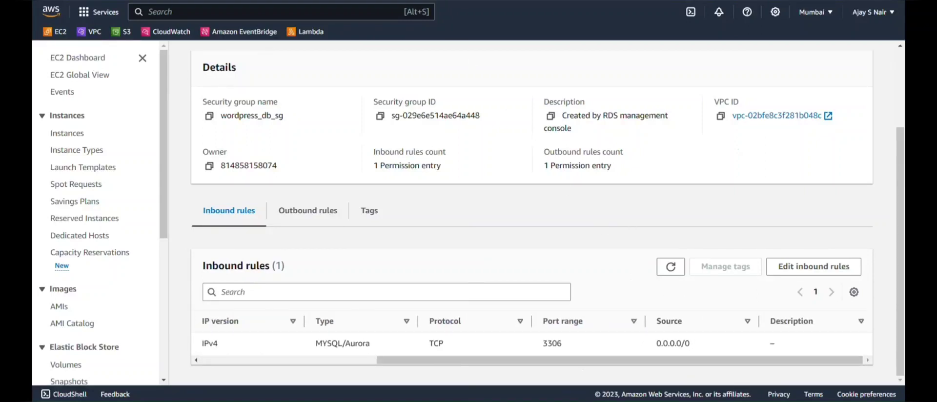
pyautogui.click(79, 58)
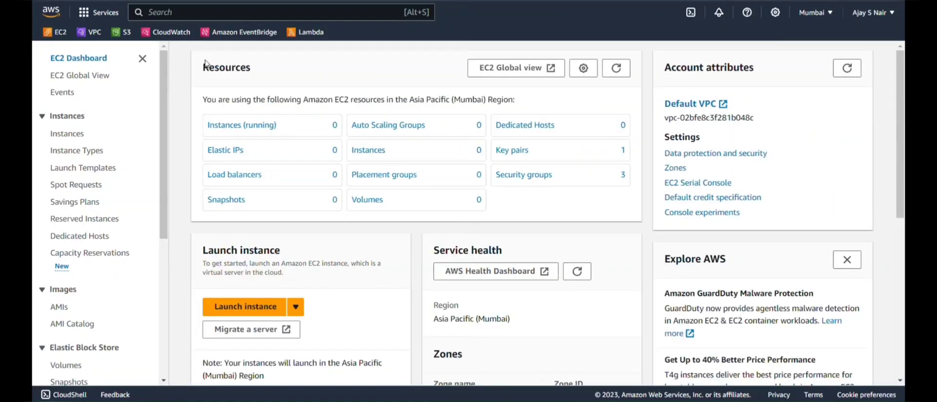
# Launch a new instance from the Instances list and name it Wordpress.
pyautogui.click(263, 126)
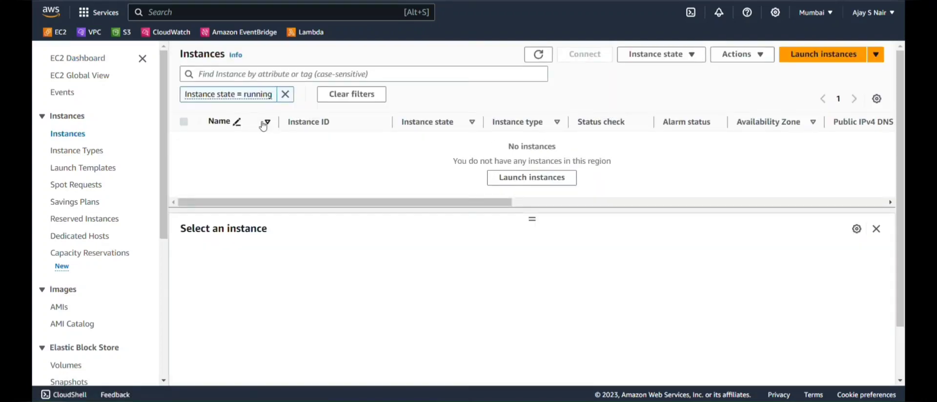
pyautogui.click(285, 95)
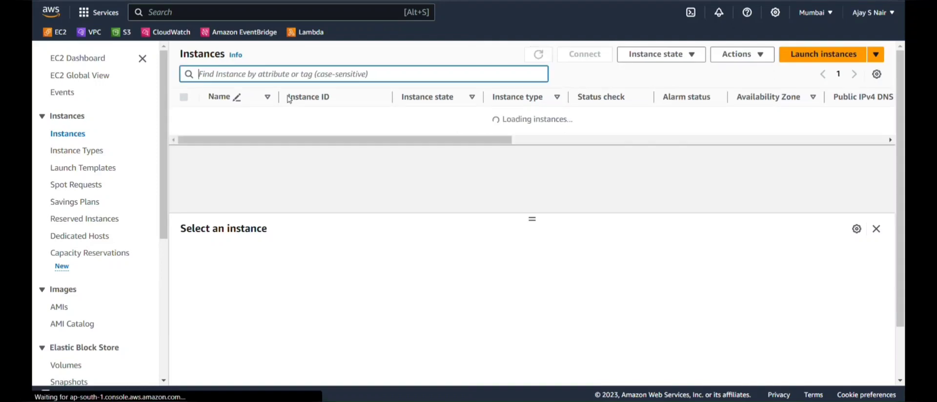
pyautogui.click(793, 60)
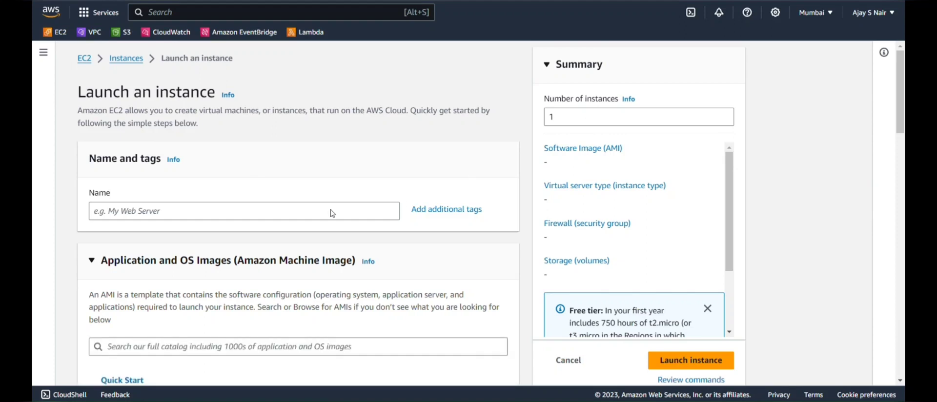
pyautogui.click(306, 212)
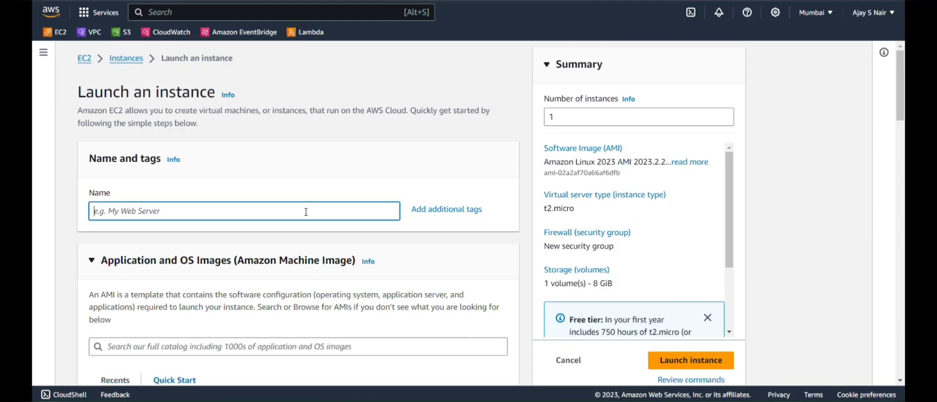
pyautogui.write('Wordpress')
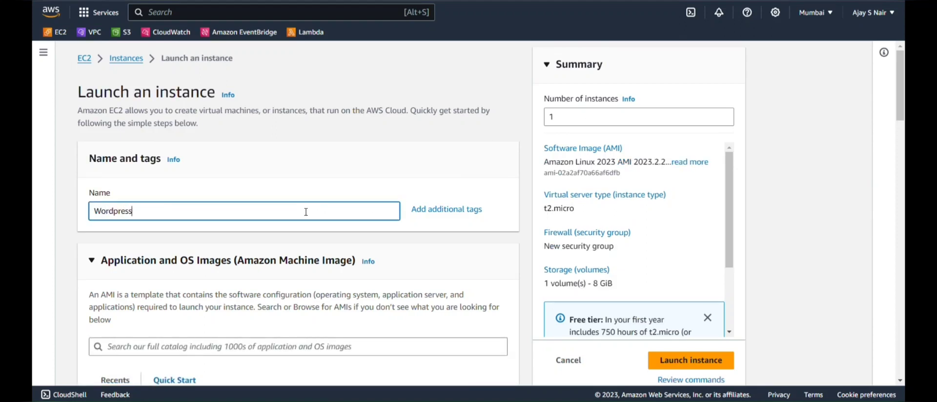
# Choose the Ubuntu 22.04 LTS Quick Start image.
pyautogui.scroll(-5, 306, 211)
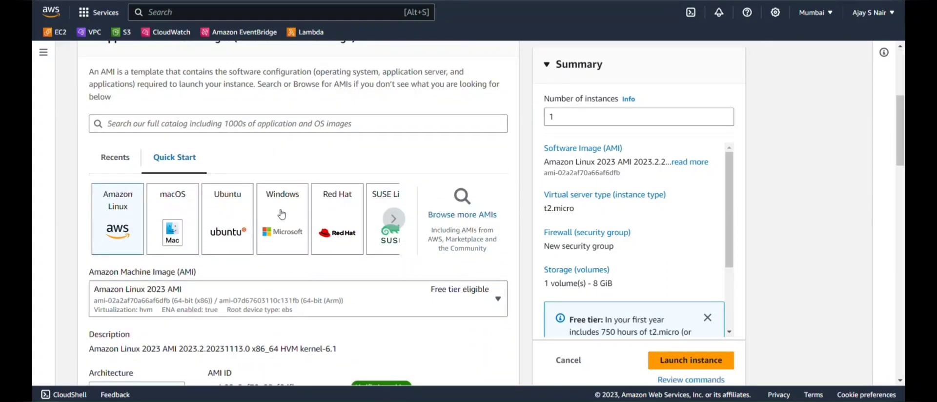
pyautogui.click(394, 220)
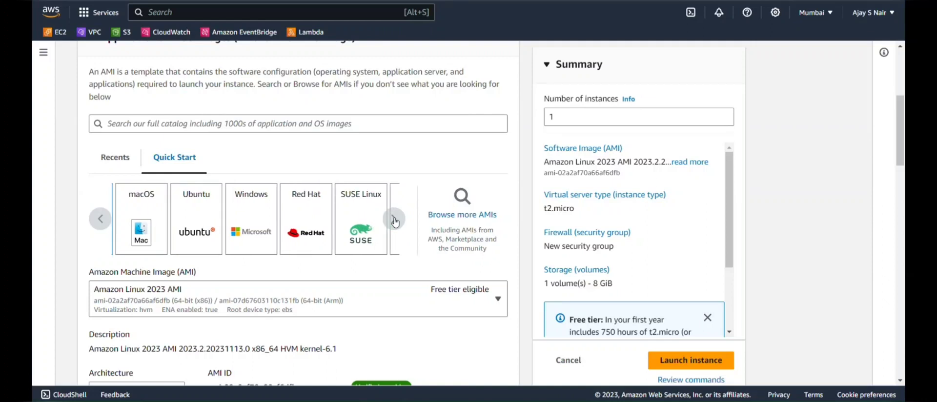
pyautogui.click(395, 221)
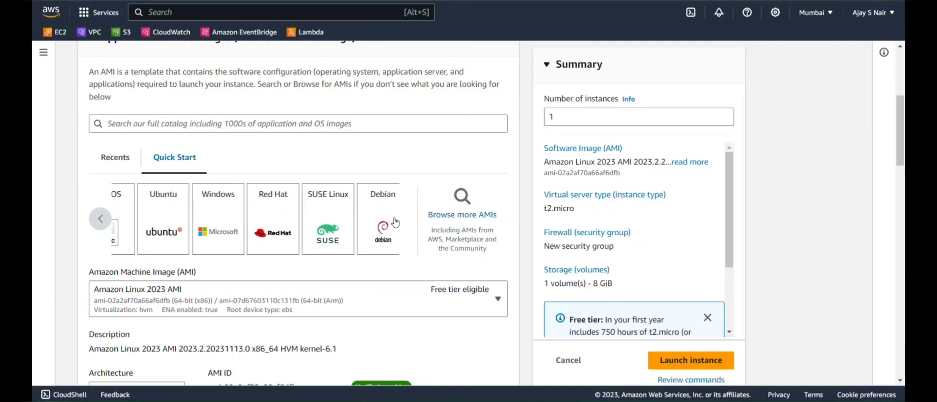
pyautogui.click(108, 219)
pyautogui.click(109, 221)
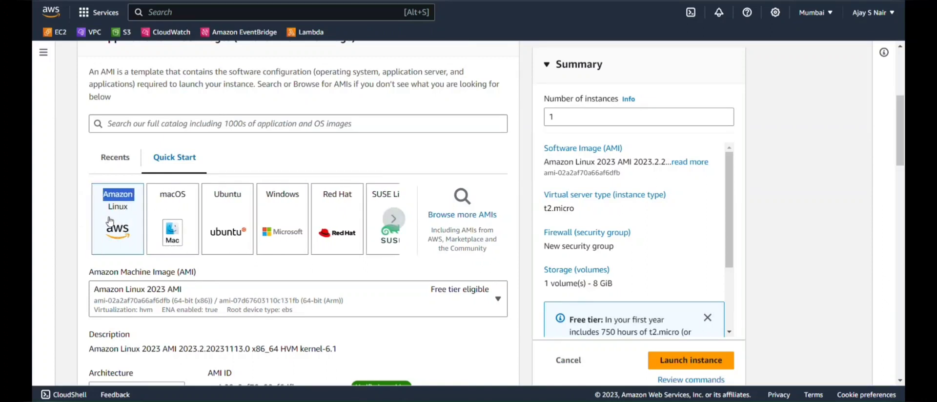
pyautogui.click(231, 218)
# Keep t2.micro as the instance type.
pyautogui.scroll(-7, 231, 219)
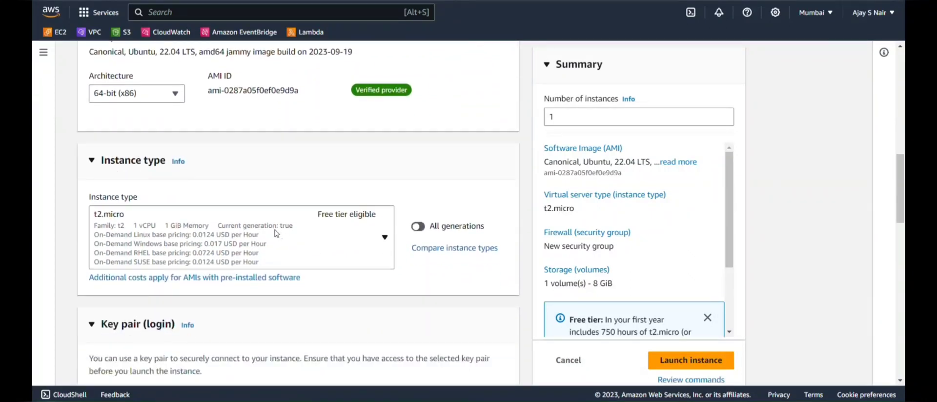
pyautogui.scroll(-1, 219, 233)
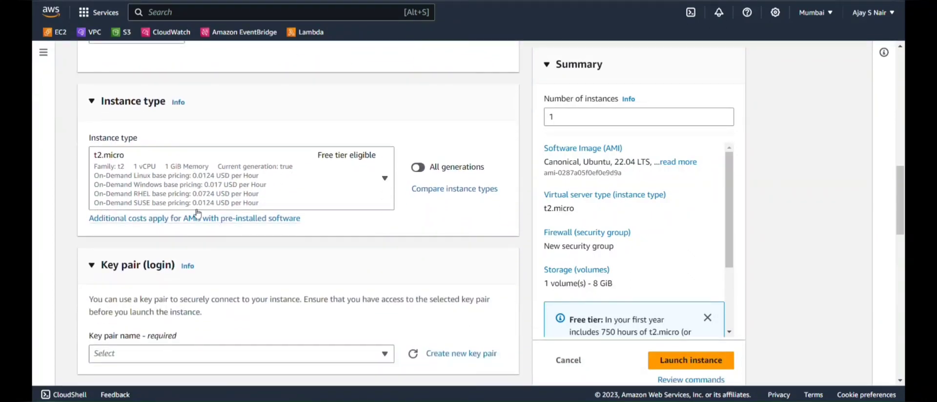
pyautogui.click(229, 186)
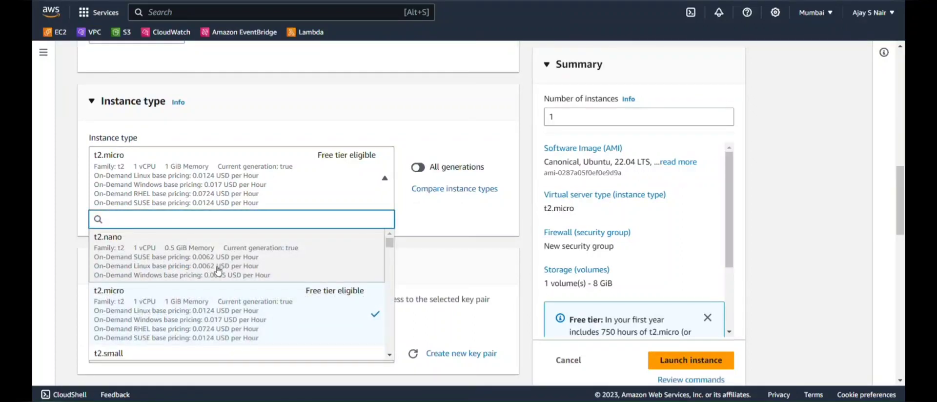
pyautogui.scroll(-4, 217, 269)
pyautogui.scroll(-5, 218, 272)
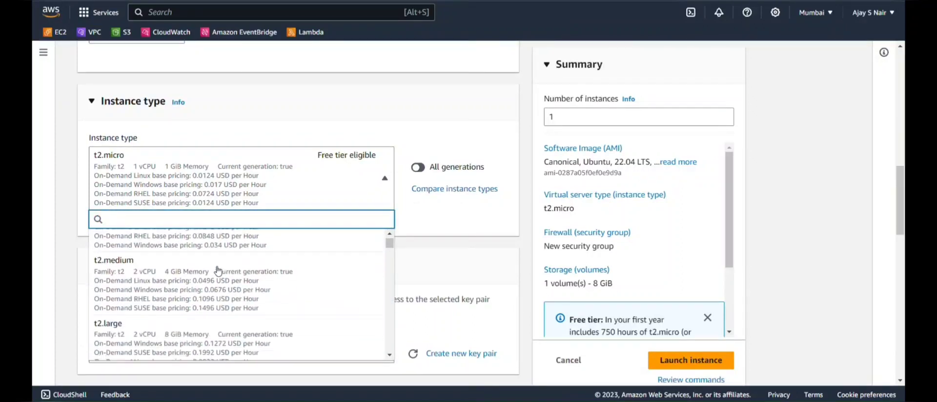
pyautogui.scroll(9, 219, 272)
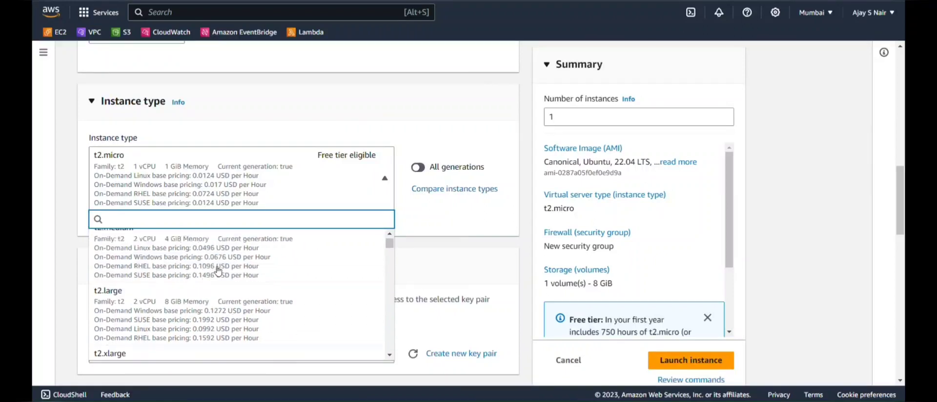
pyautogui.click(223, 194)
pyautogui.scroll(-3, 223, 193)
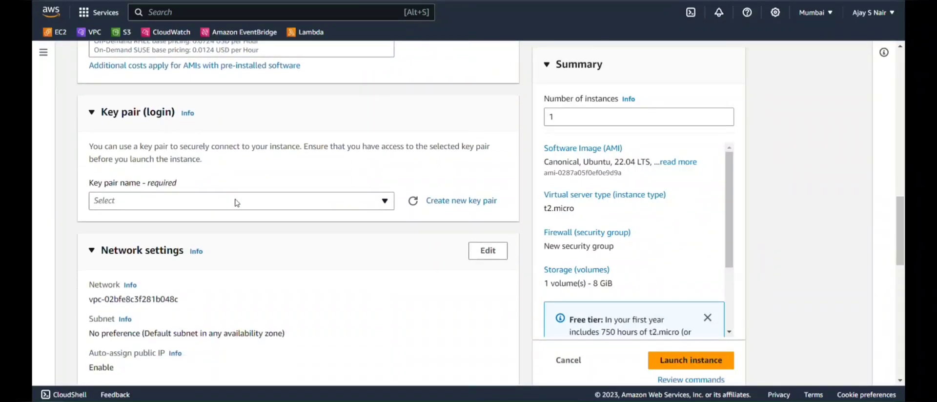
pyautogui.click(452, 201)
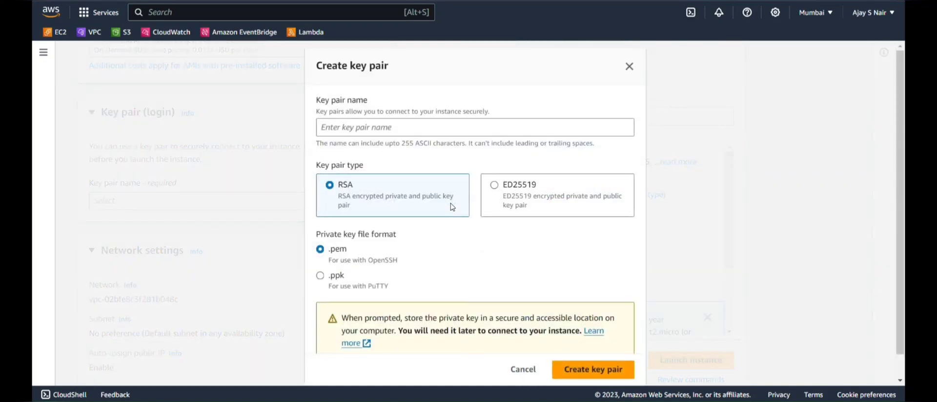
# Create a new key pair named 'wordpress' for the instance.
pyautogui.click(386, 127)
pyautogui.write('wo')
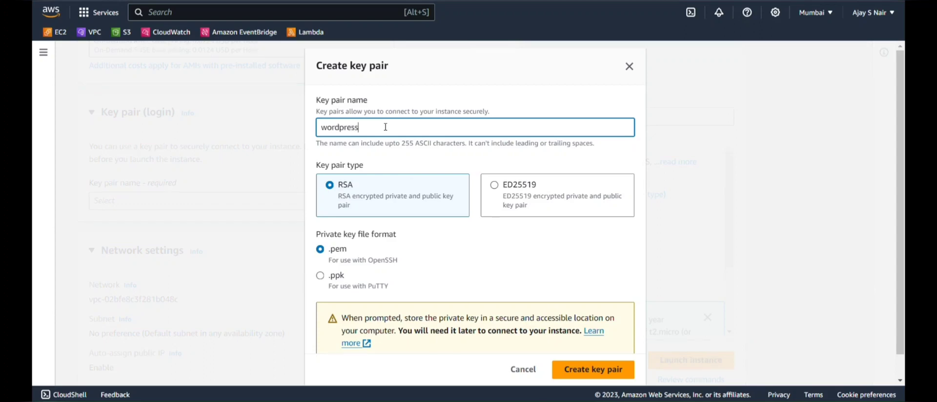
pyautogui.write('rdpress')
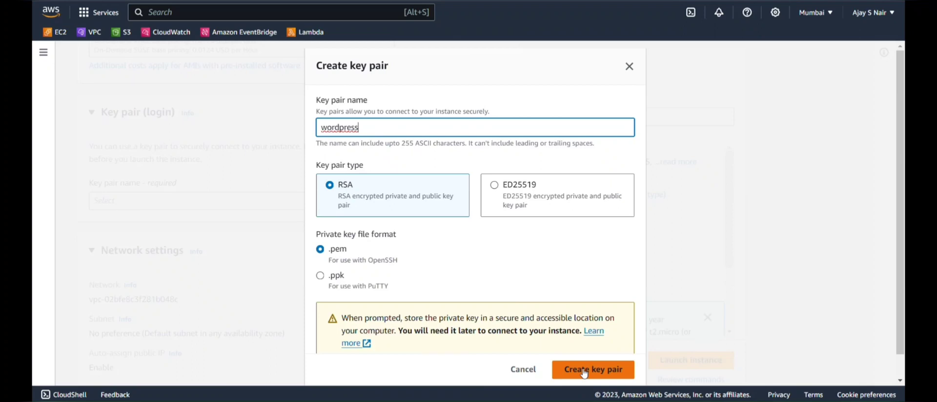
pyautogui.click(584, 371)
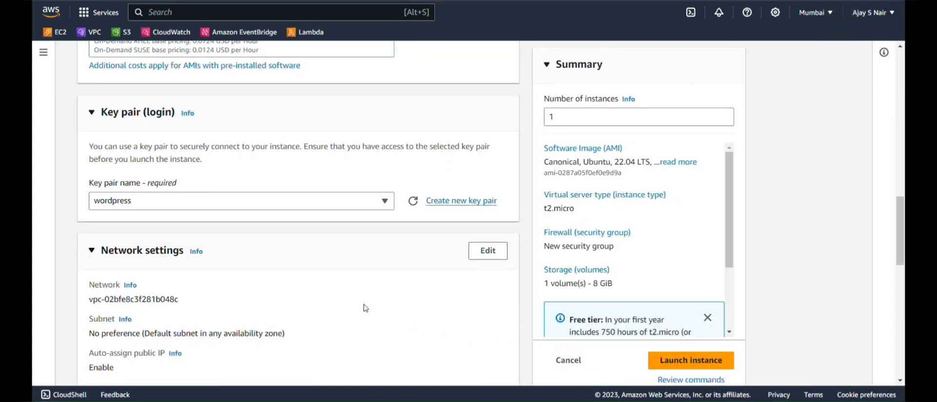
# Review the remaining settings, including 8 GiB gp2 storage, and launch the instance.
pyautogui.scroll(-4, 334, 284)
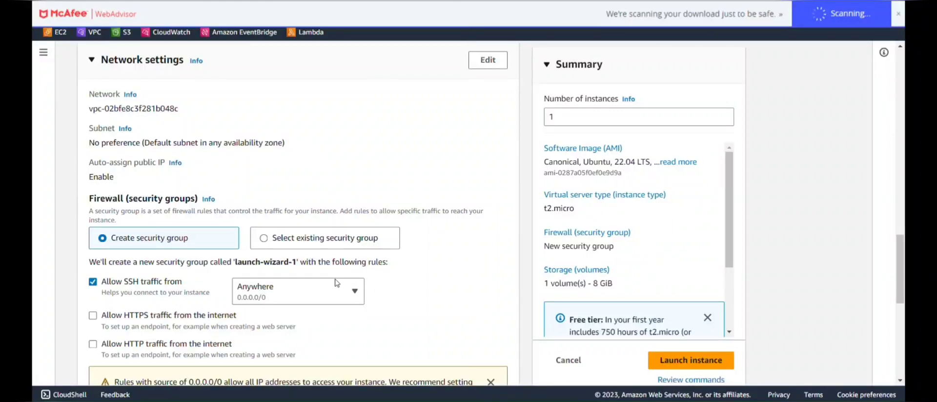
pyautogui.scroll(-2, 379, 260)
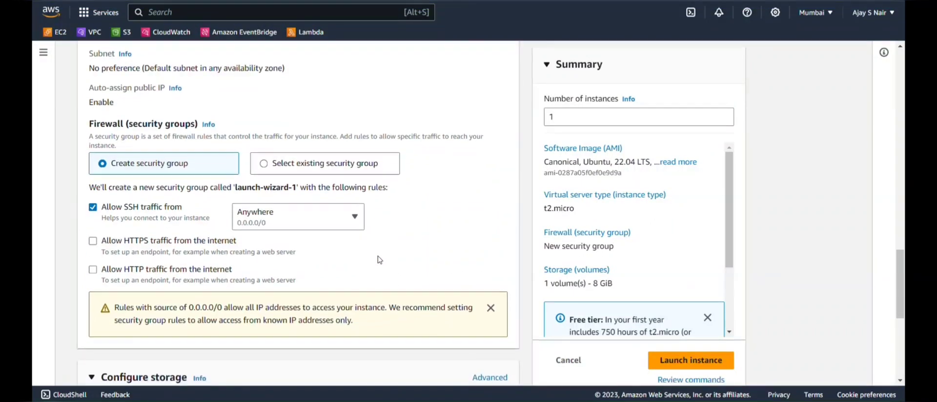
pyautogui.scroll(-1, 379, 260)
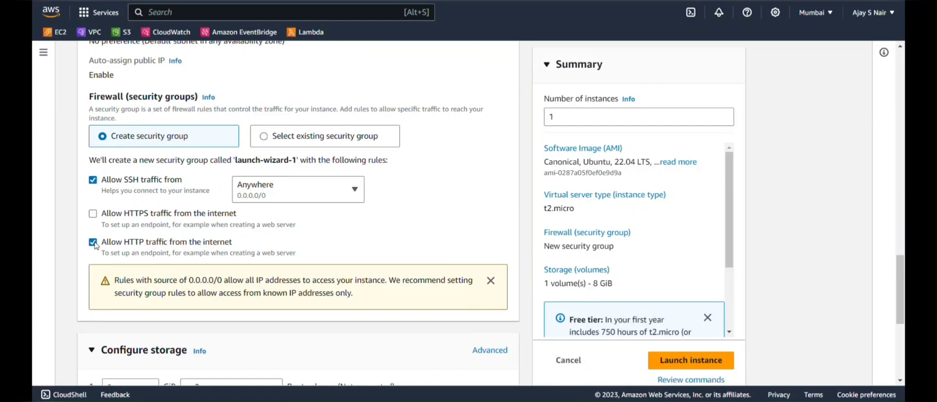
pyautogui.scroll(-3, 192, 244)
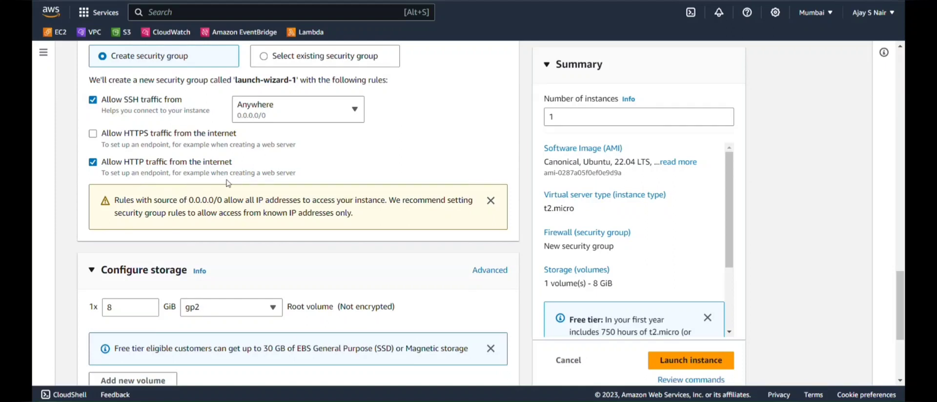
pyautogui.scroll(-1, 228, 183)
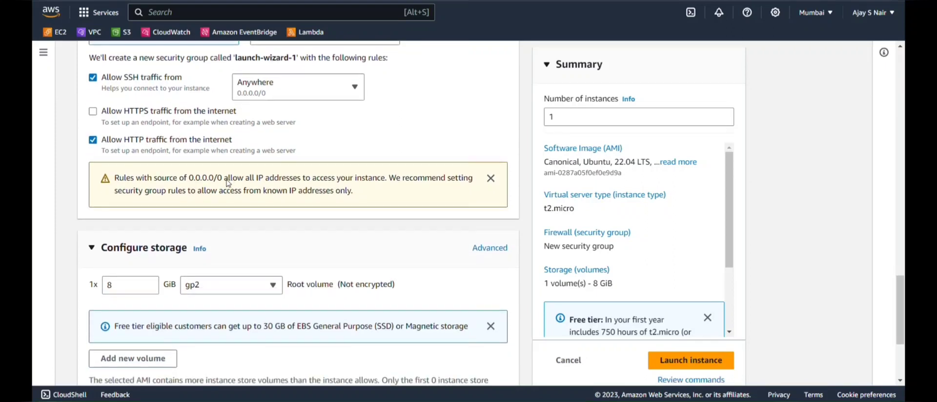
pyautogui.scroll(-3, 227, 184)
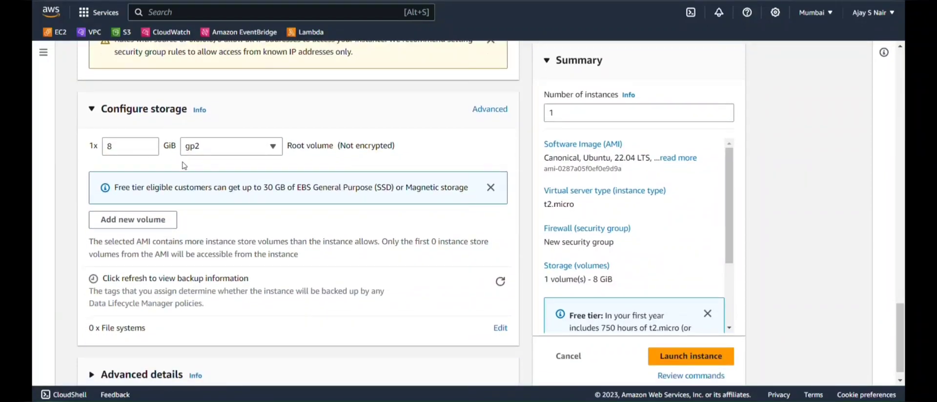
pyautogui.scroll(-1, 184, 165)
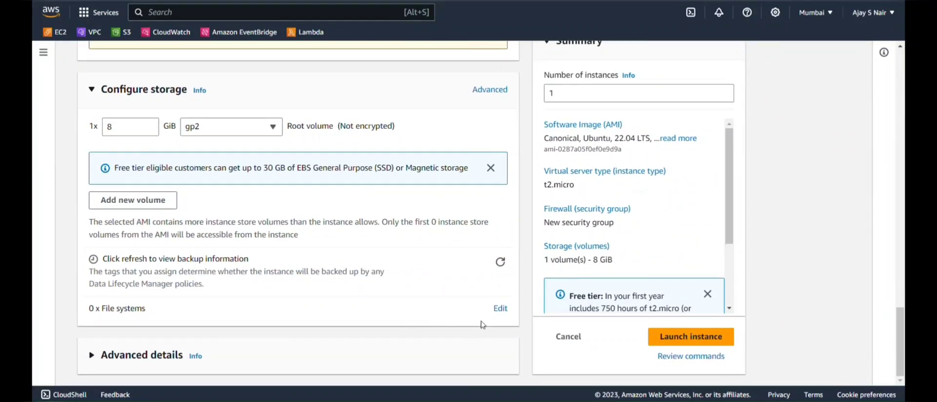
pyautogui.click(676, 336)
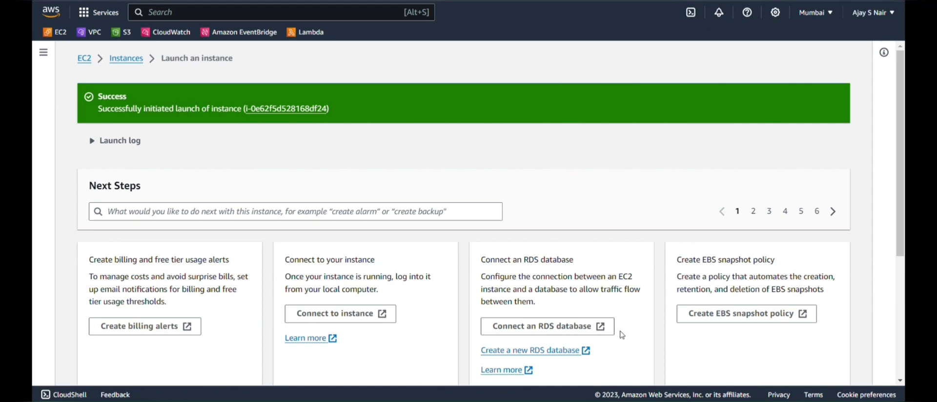
# Open the newly launched Wordpress instance's details once it is running and choose Connect.
pyautogui.click(289, 114)
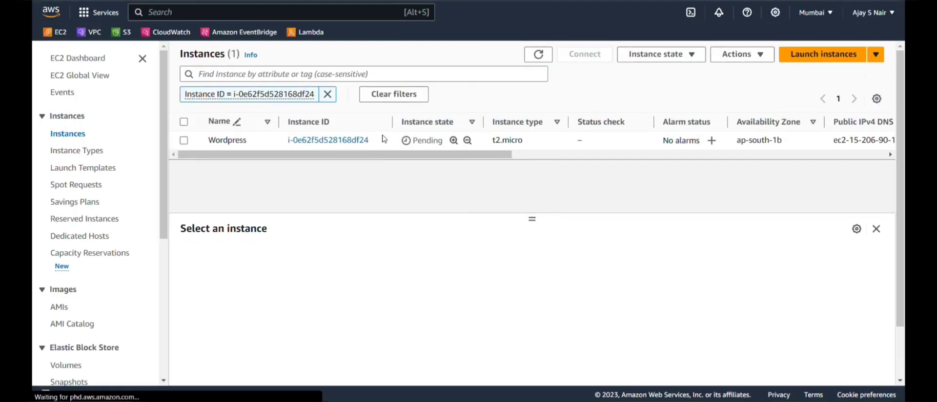
pyautogui.click(328, 140)
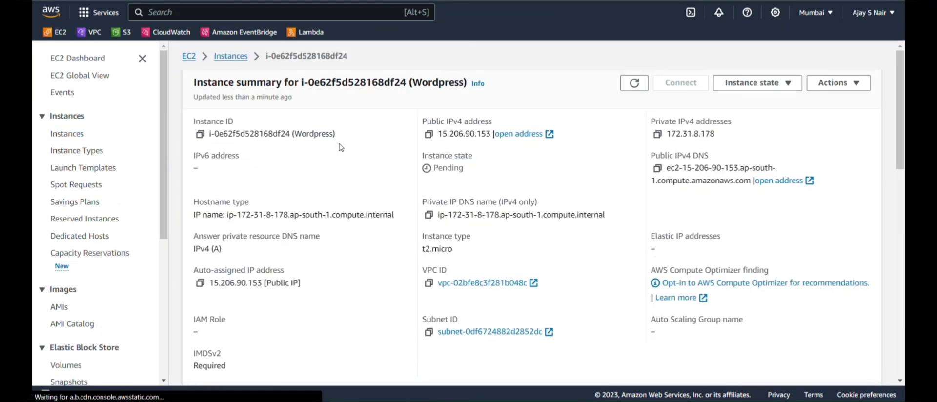
pyautogui.click(230, 59)
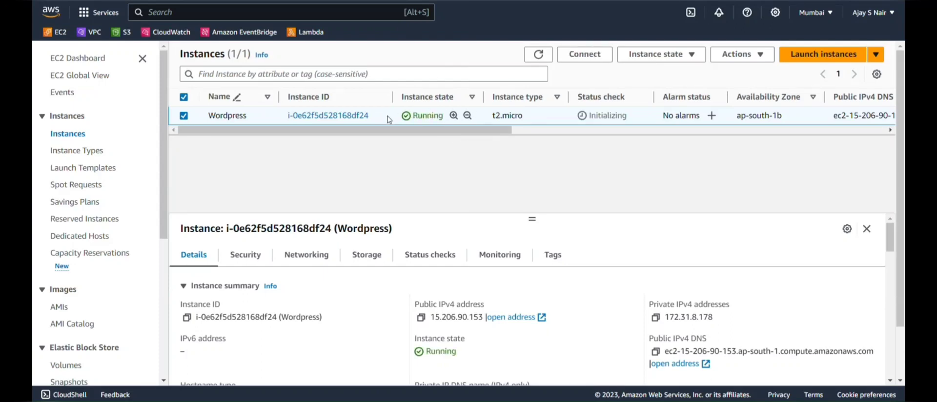
pyautogui.click(349, 117)
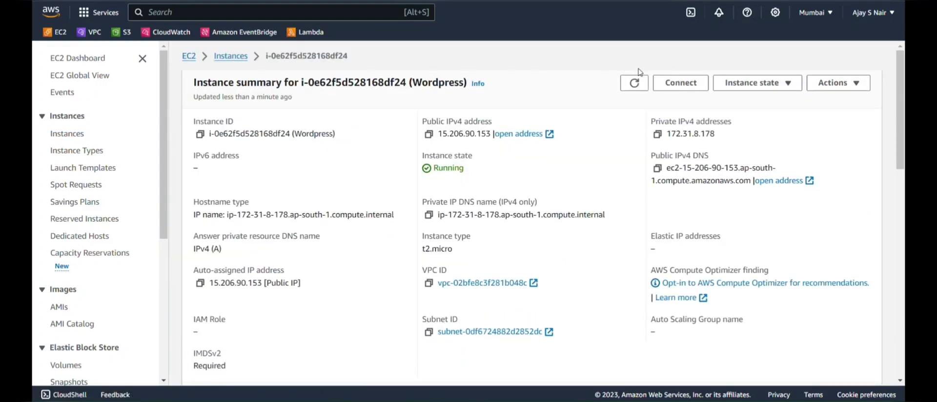
pyautogui.click(669, 86)
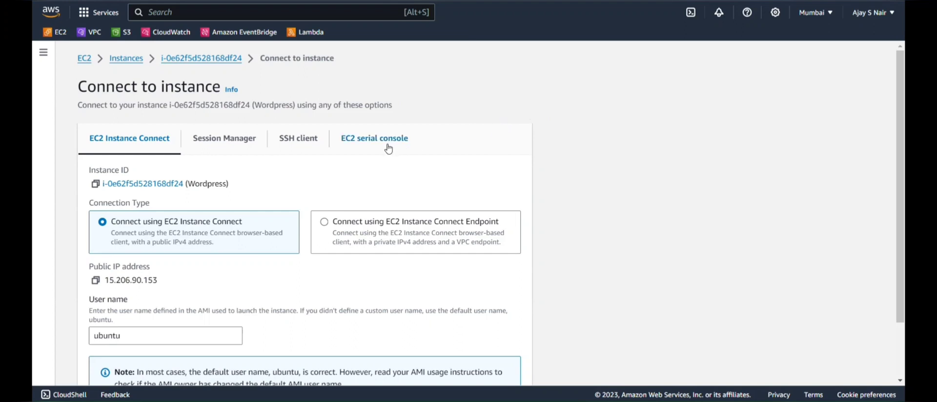
# Start an EC2 Instance Connect browser session on the Wordpress instance as user ubuntu.
pyautogui.scroll(-1, 382, 205)
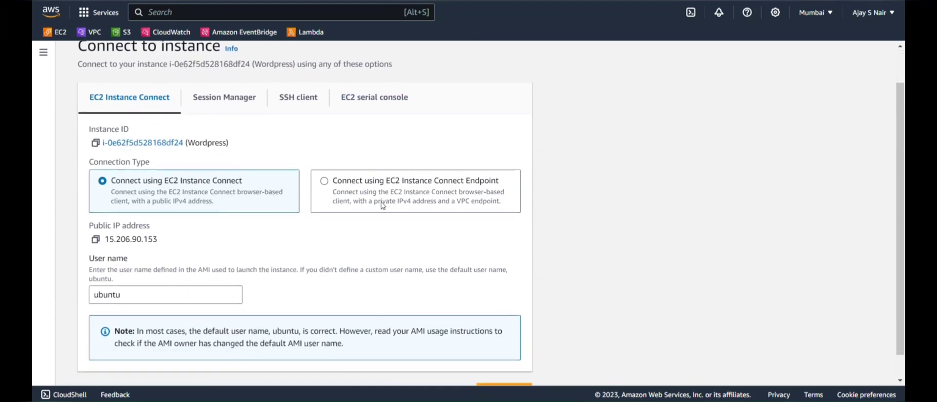
pyautogui.scroll(-1, 382, 205)
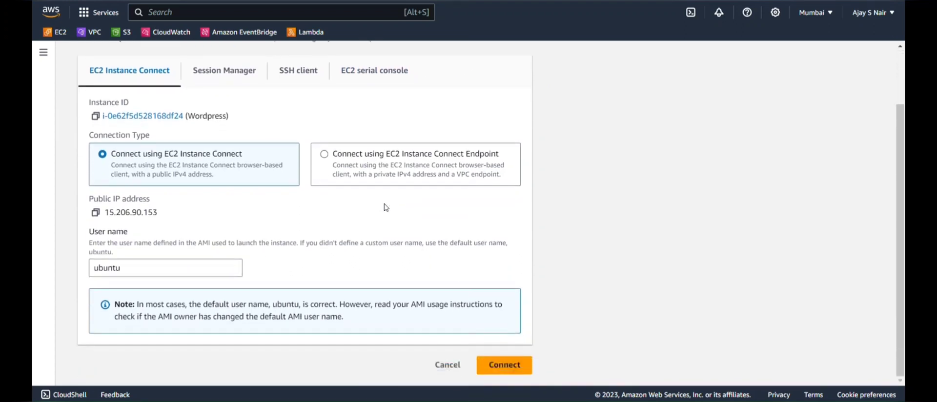
pyautogui.click(515, 367)
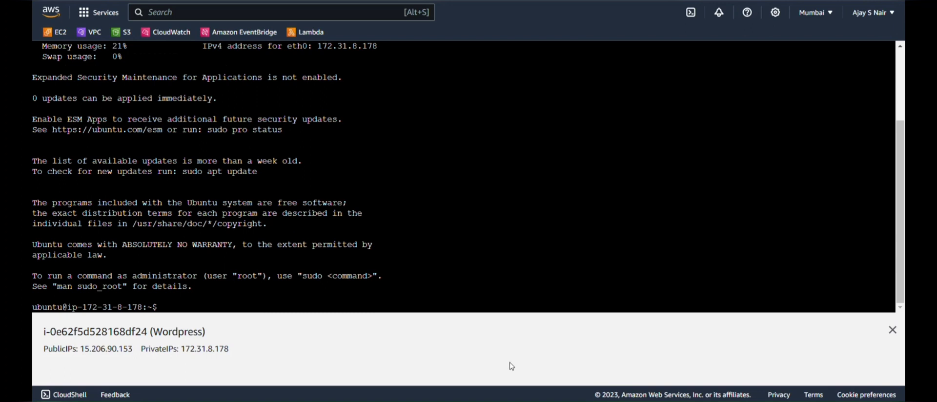
# In the browser shell, run ls and pwd, then become root with sudo -i.
pyautogui.click(425, 298)
pyautogui.write('ls')
pyautogui.press('Return')
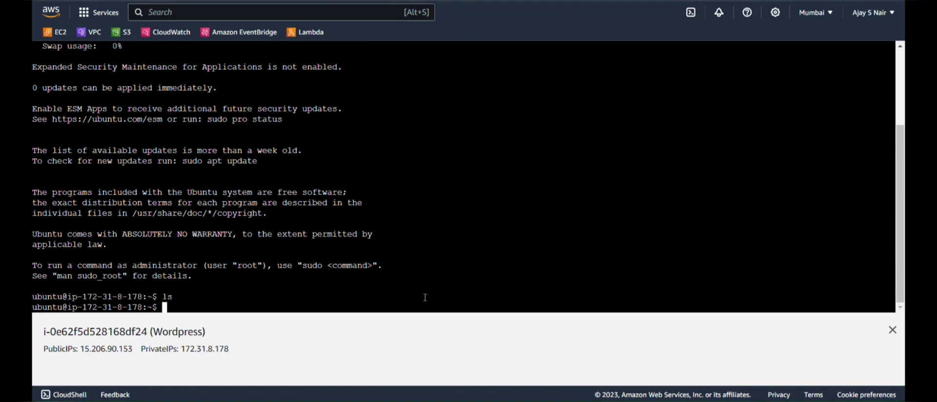
pyautogui.write('pwd')
pyautogui.press('Return')
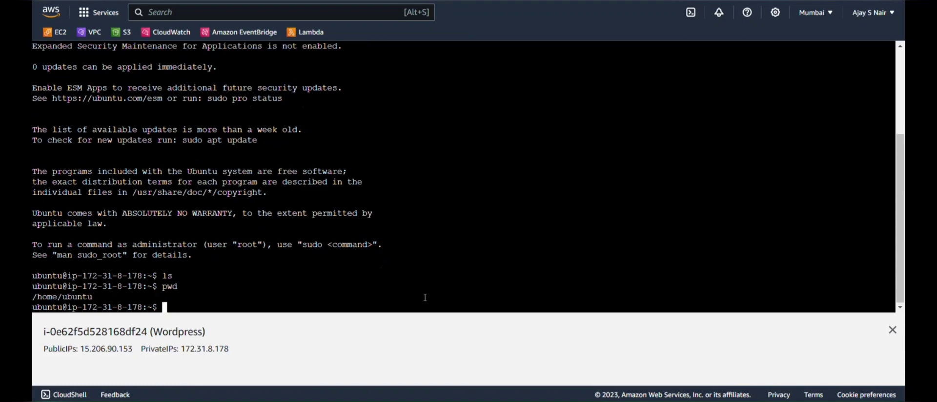
pyautogui.write('s')
pyautogui.write('ud')
pyautogui.write('o -')
pyautogui.write('i')
pyautogui.press('Return')
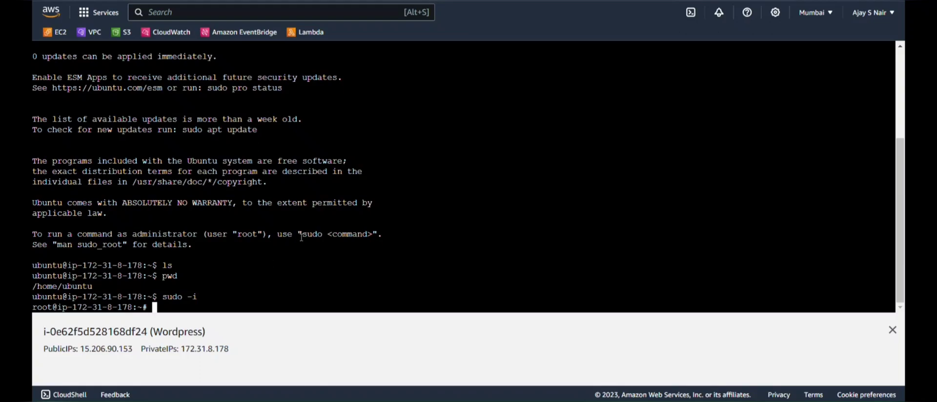
pyautogui.hotkey('alt', 'Tab')
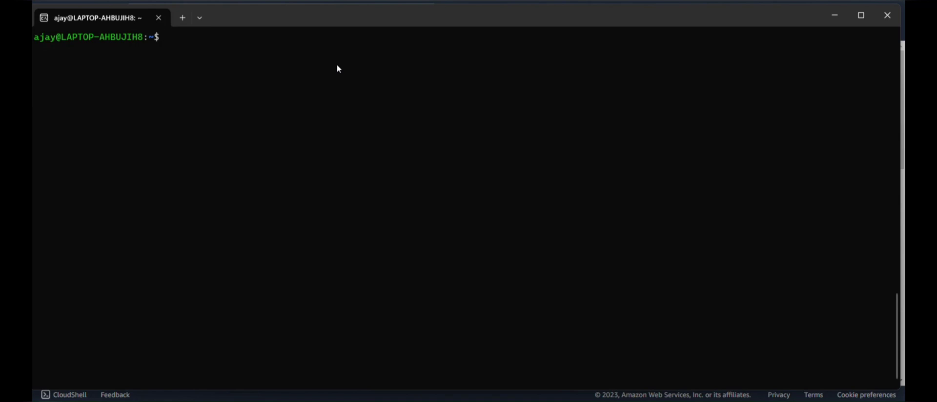
# List the local home directory and check wordpress.pem's permissions with ls -l | grep -i wo.
pyautogui.write('ls')
pyautogui.press('Return')
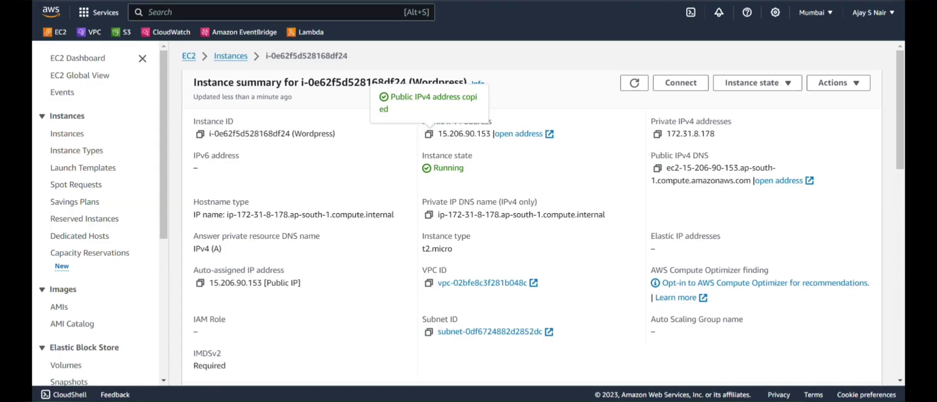
pyautogui.scroll(-6, 388, 127)
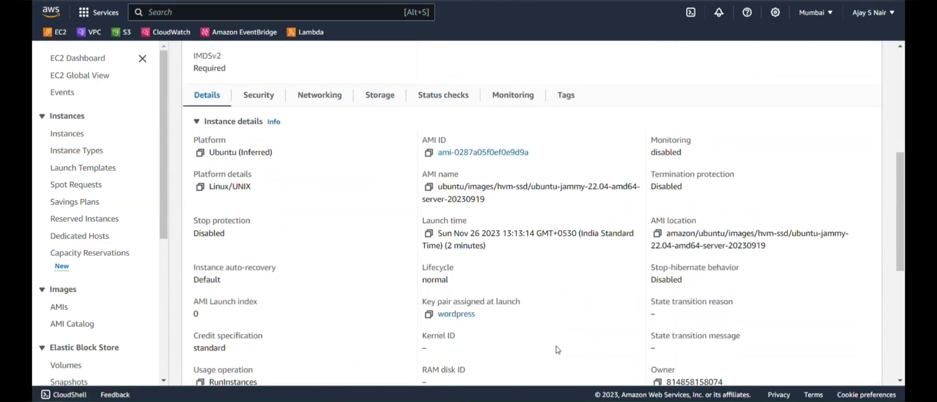
pyautogui.click(602, 361)
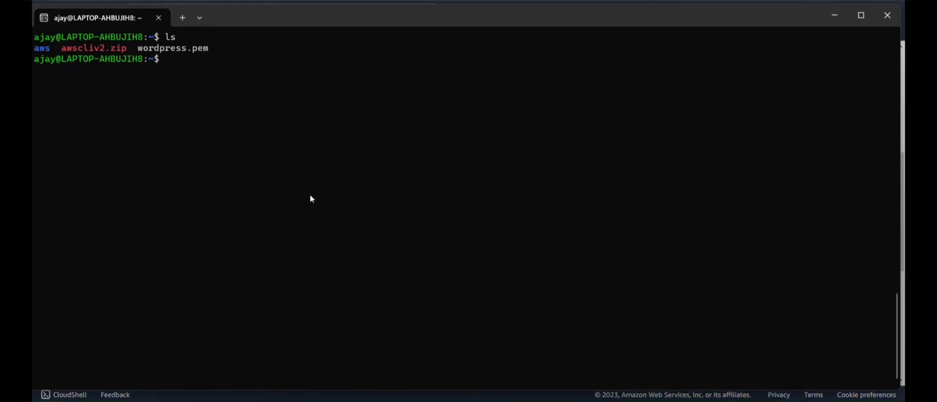
pyautogui.write('ls -l | grep -i wo')
pyautogui.press('Return')
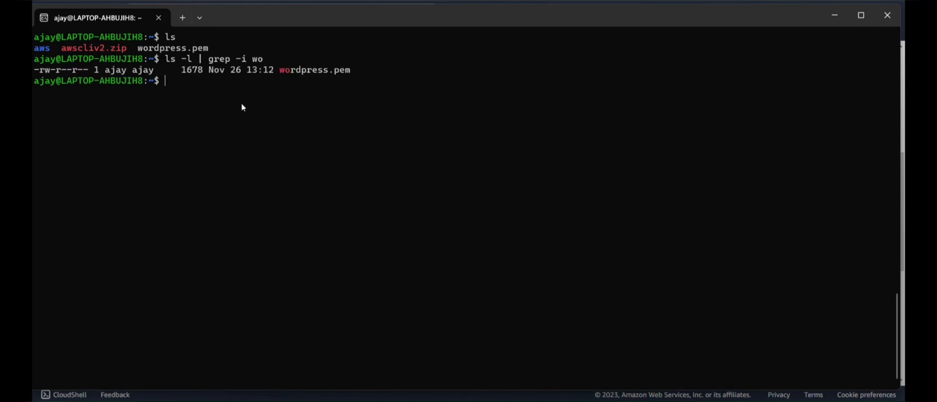
# Restrict wordpress.pem to owner read-only with chmod 400 and re-check the listing.
pyautogui.write('chmod 400 wo')
pyautogui.press('Tab')
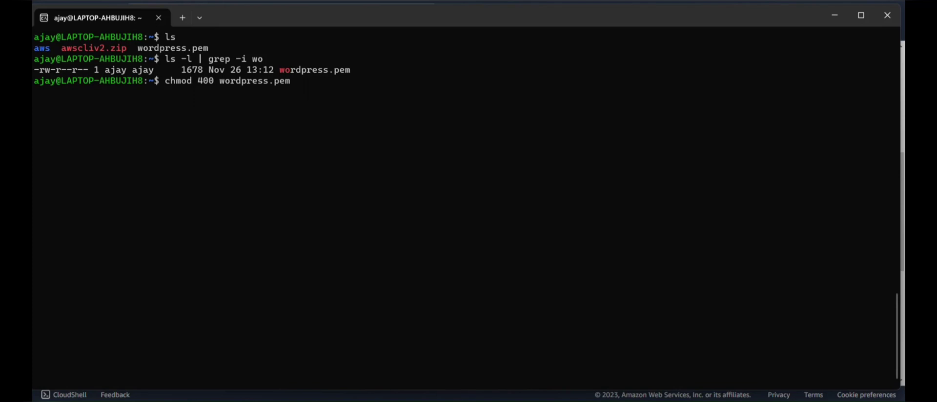
pyautogui.press('Return')
pyautogui.press('Up')
pyautogui.press('Up')
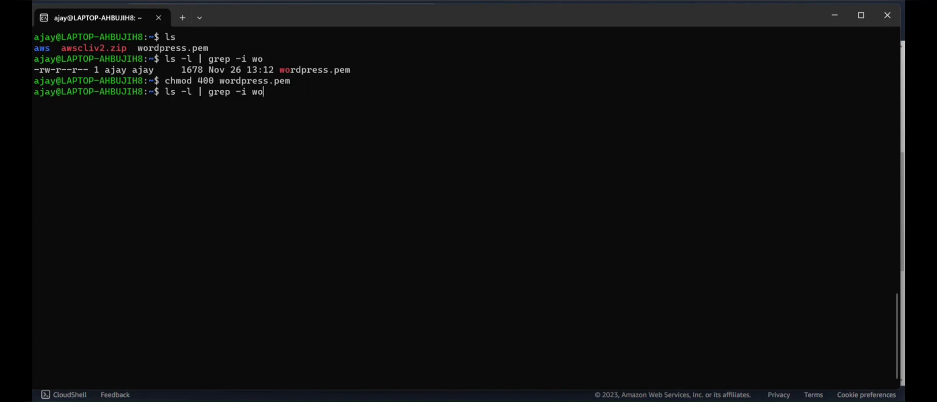
pyautogui.press('Return')
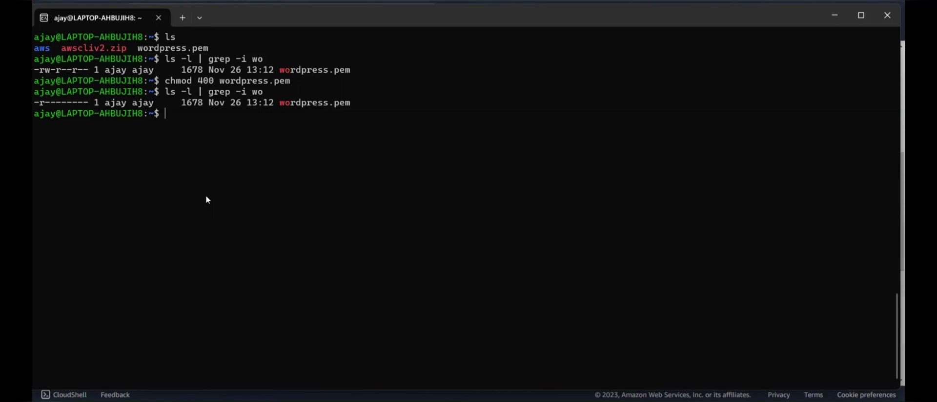
# Begin the ssh -i wordpress.pem ubuntu@ command and copy the instance's public IPv4 address.
pyautogui.write('ssh -i wordpr')
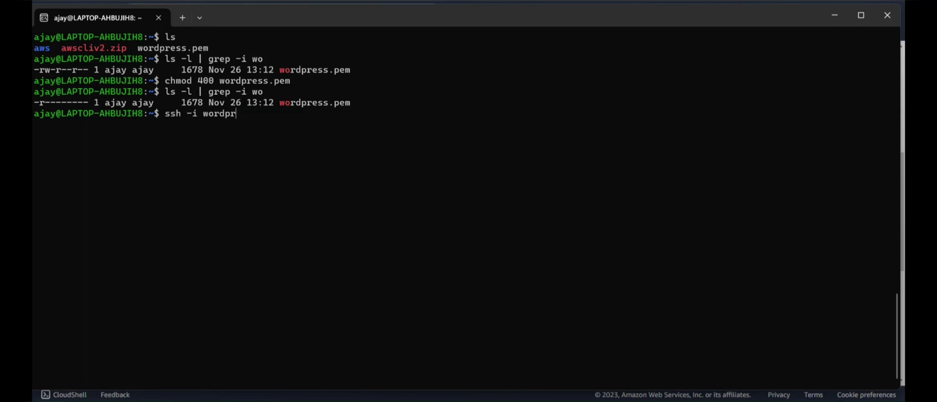
pyautogui.write('ess')
pyautogui.press('Tab')
pyautogui.write('ubuntu')
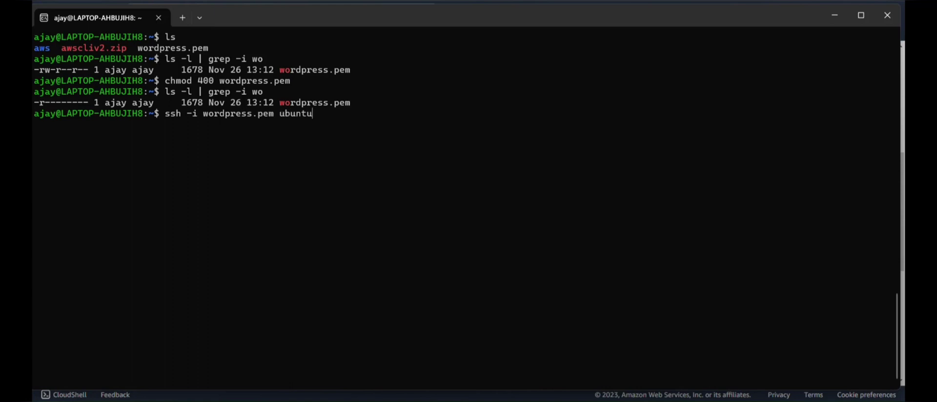
pyautogui.write('@')
pyautogui.hotkey('alt', 'Tab')
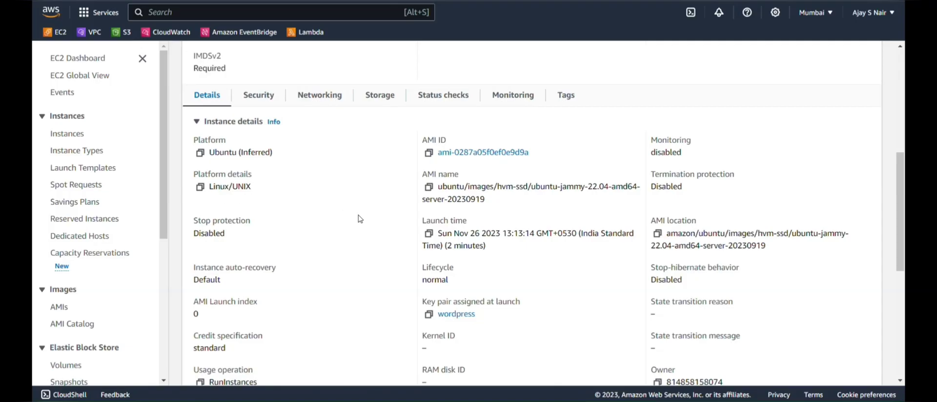
pyautogui.scroll(7, 360, 218)
pyautogui.click(429, 134)
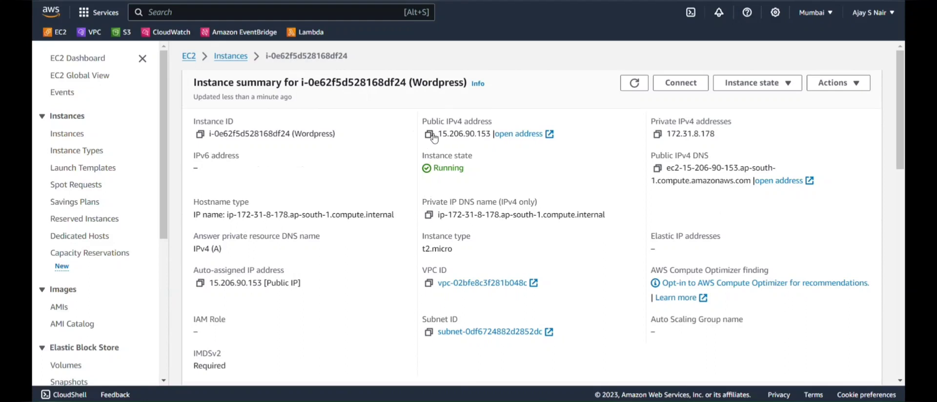
pyautogui.click(429, 135)
# Finish the command with 15.206.90.153, connect over SSH, and clear the screen.
pyautogui.hotkey('alt', 'Tab')
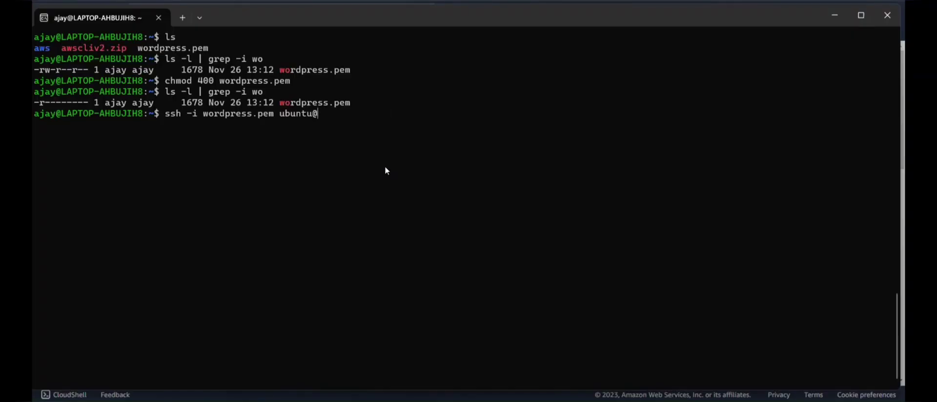
pyautogui.hotkey('ctrl', 'v')
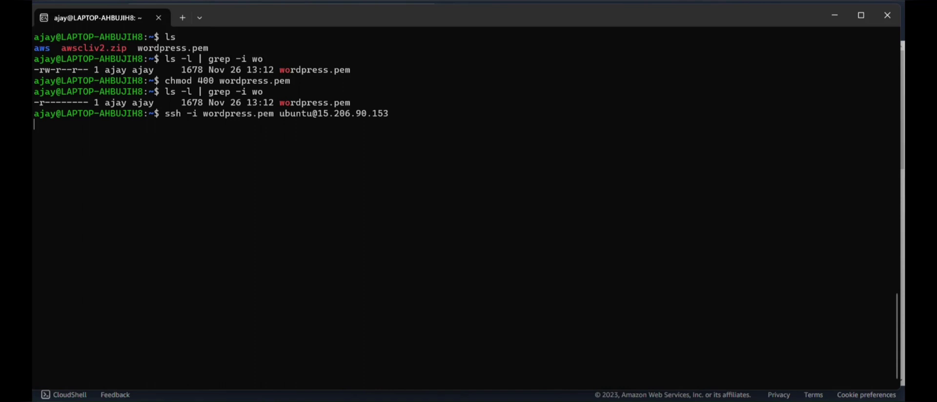
pyautogui.press('Return')
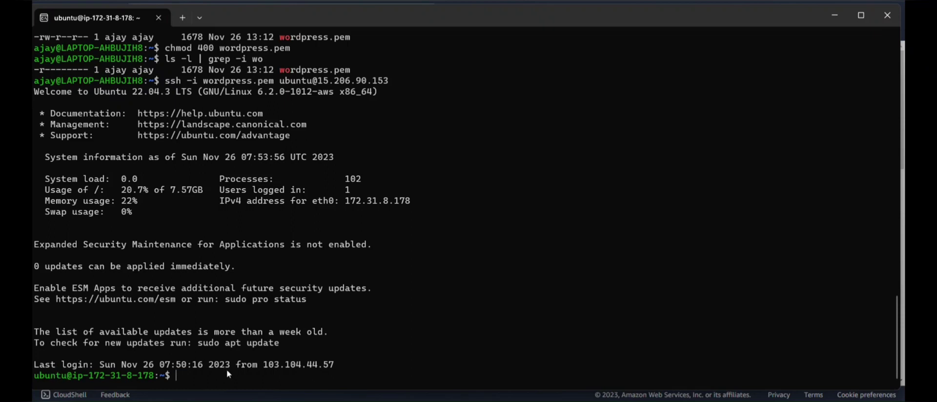
pyautogui.hotkey('ctrl', 'l')
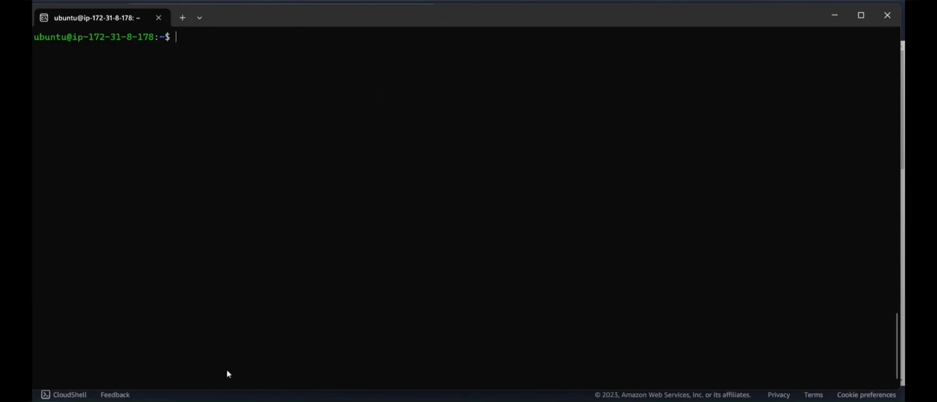
# Run ls and pwd to inspect the ubuntu user's home directory.
pyautogui.write('ls')
pyautogui.press('Return')
pyautogui.write('pwd')
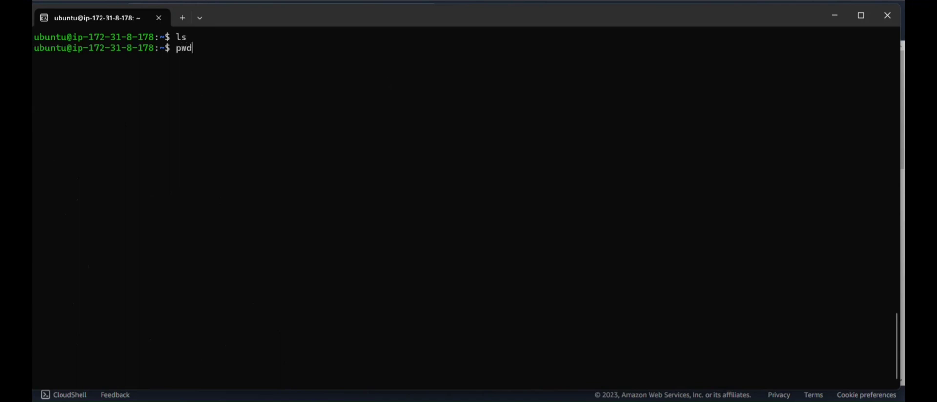
pyautogui.press('Return')
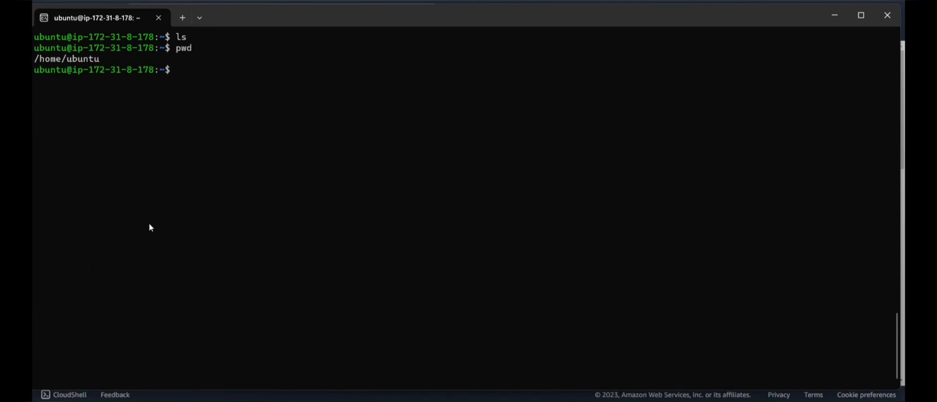
# Switch to root with sudo -i, confirm /root with pwd and ls, and clear the screen.
pyautogui.write('sudo -i')
pyautogui.press('Return')
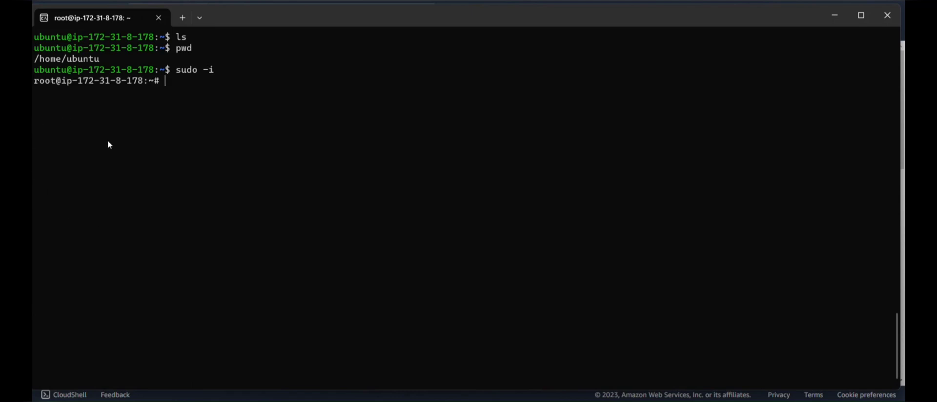
pyautogui.write('pwd')
pyautogui.press('Return')
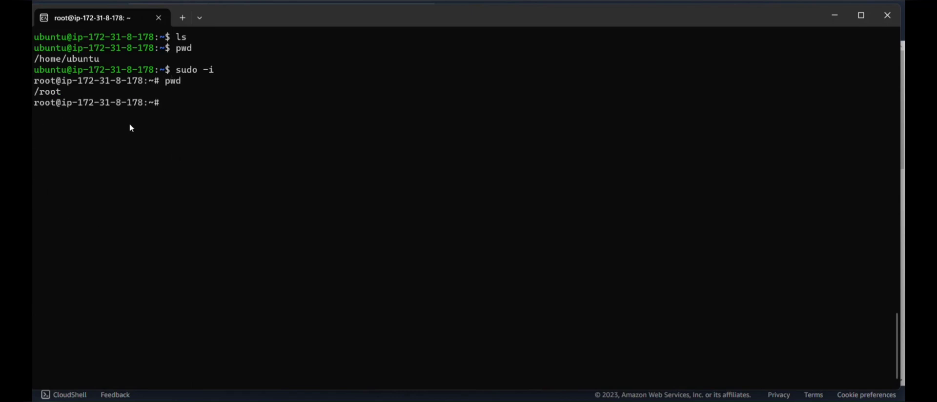
pyautogui.write('ls')
pyautogui.press('Return')
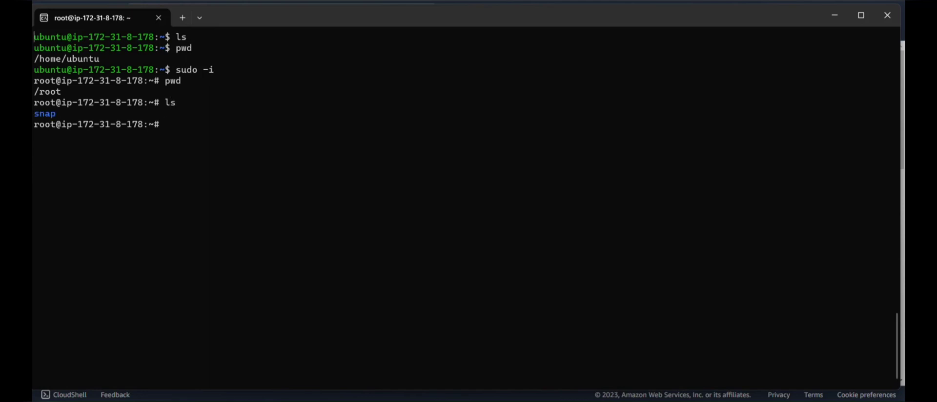
pyautogui.hotkey('ctrl', 'l')
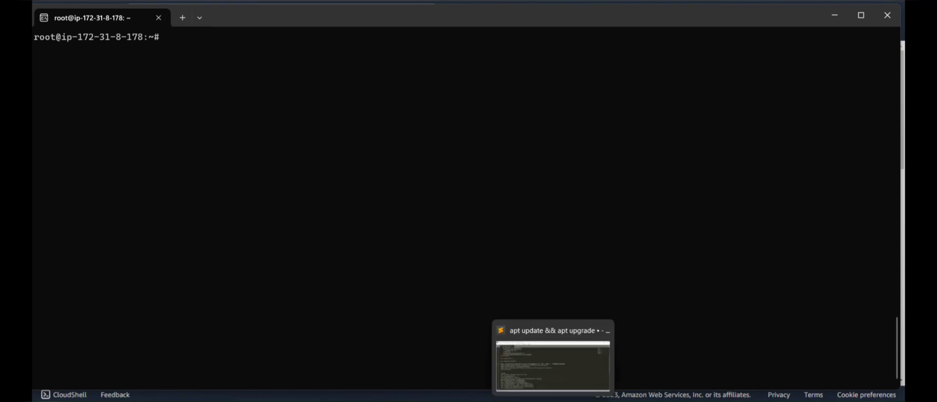
# Copy the 'apt update && apt upgrade' line from the Sublime Text notes and paste it at the root prompt.
pyautogui.click(552, 356)
pyautogui.scroll(4, 344, 238)
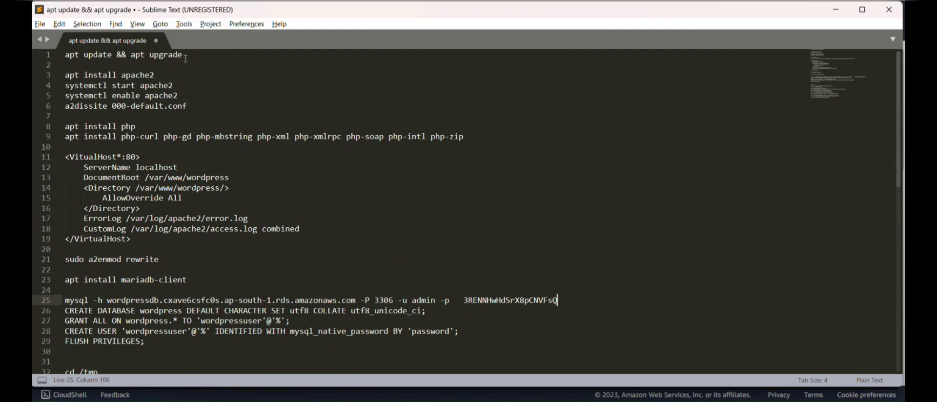
pyautogui.moveTo(184, 56); pyautogui.dragTo(64, 55)
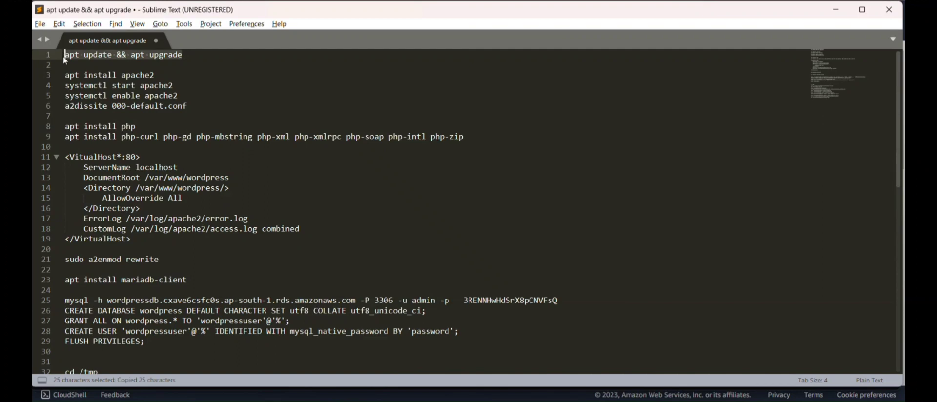
pyautogui.hotkey('alt', 'Tab')
pyautogui.hotkey('alt', 'Tab')
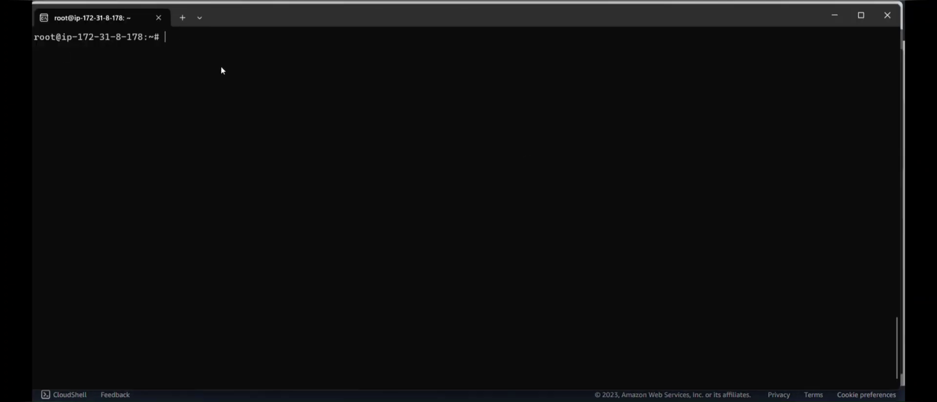
pyautogui.hotkey('ctrl', 'v')
# Run apt update && apt upgrade, confirm with y, and acknowledge the pending kernel upgrade notice.
pyautogui.press('Return')
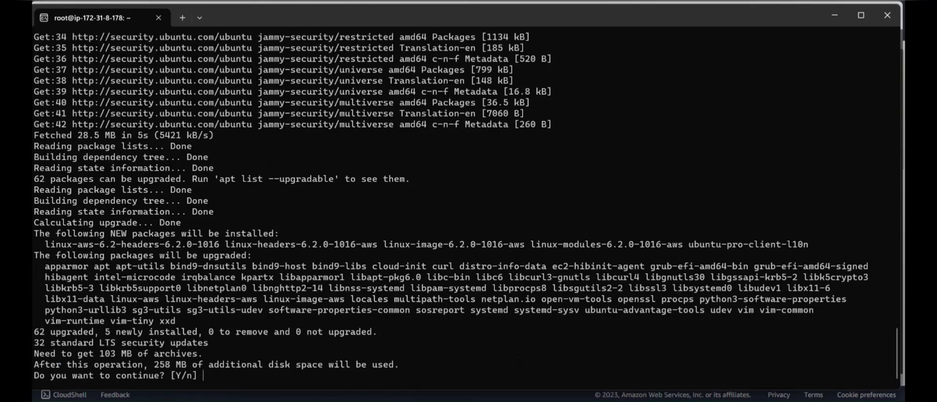
pyautogui.write('y')
pyautogui.press('Return')
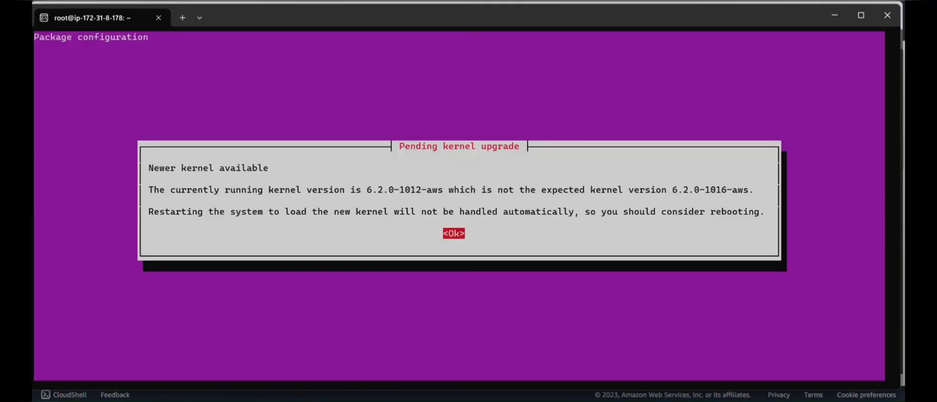
pyautogui.press('Return')
pyautogui.press('Return')
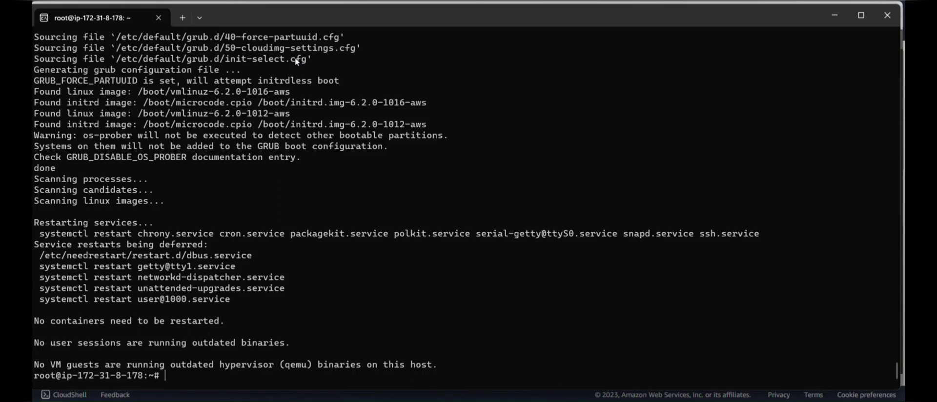
# Install apache2, then start it and enable it at boot with systemctl.
pyautogui.write('apt install apache2')
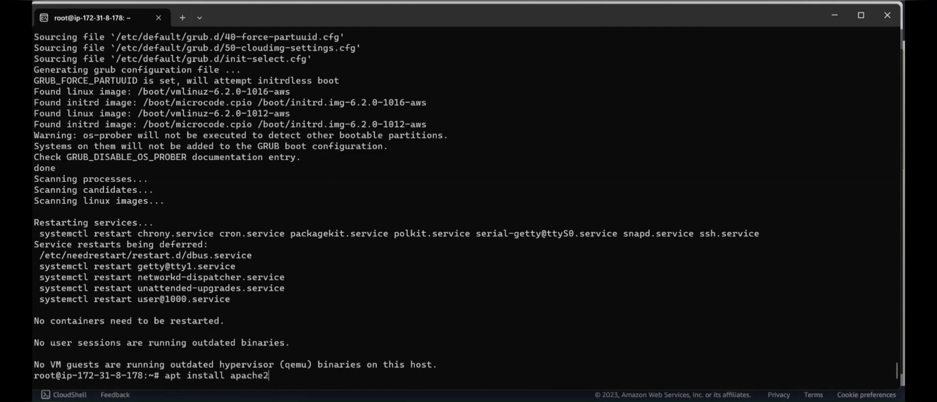
pyautogui.press('Return')
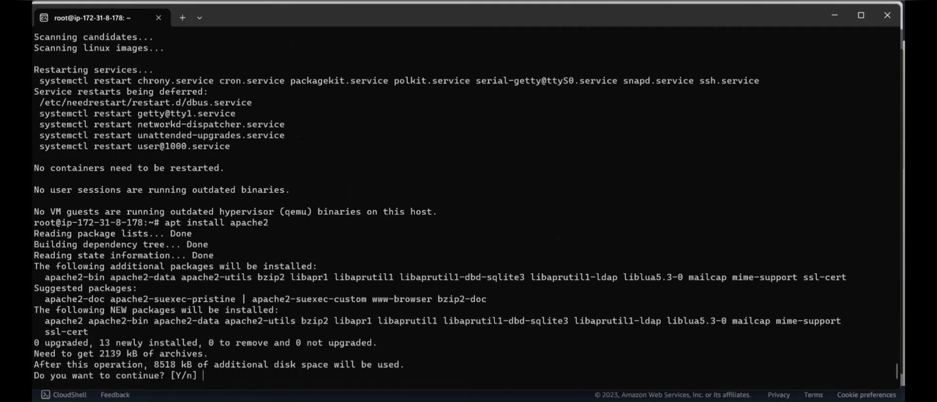
pyautogui.write('y')
pyautogui.press('Return')
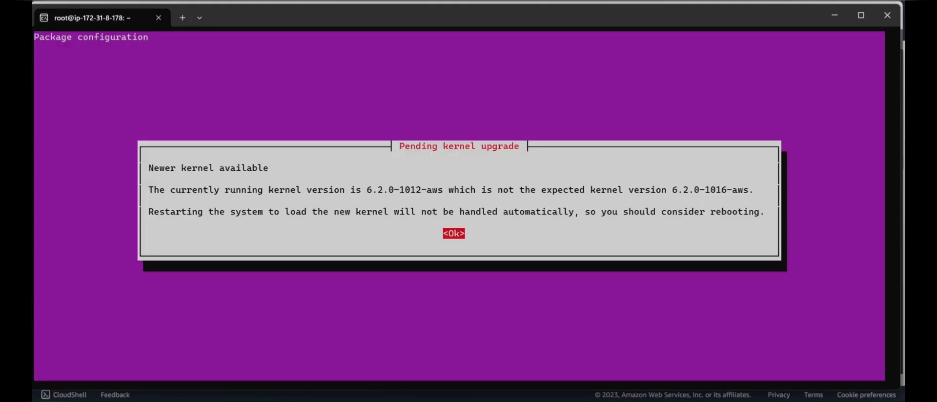
pyautogui.press('Return')
pyautogui.press('Return')
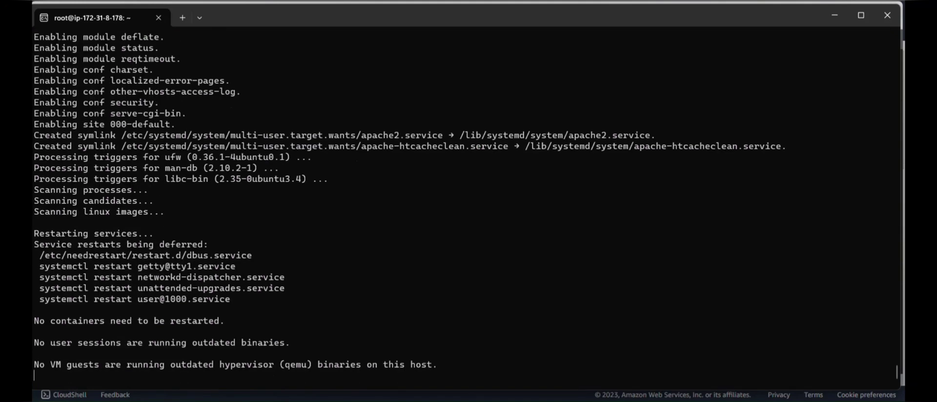
pyautogui.write('sy')
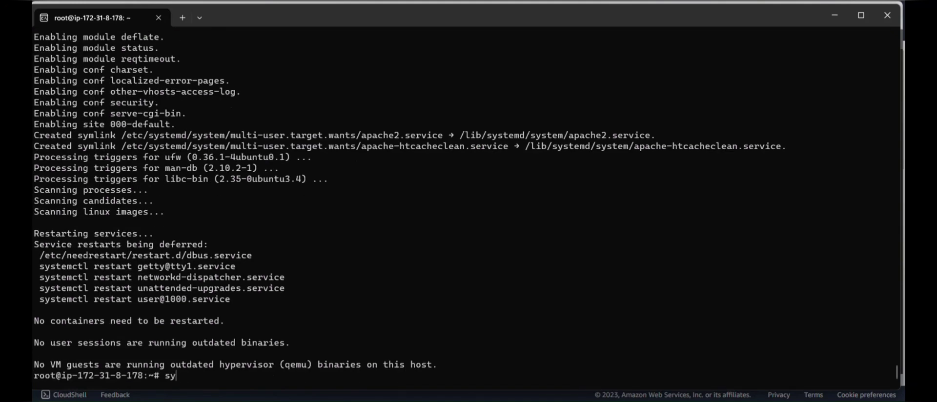
pyautogui.write('stemctl start apa')
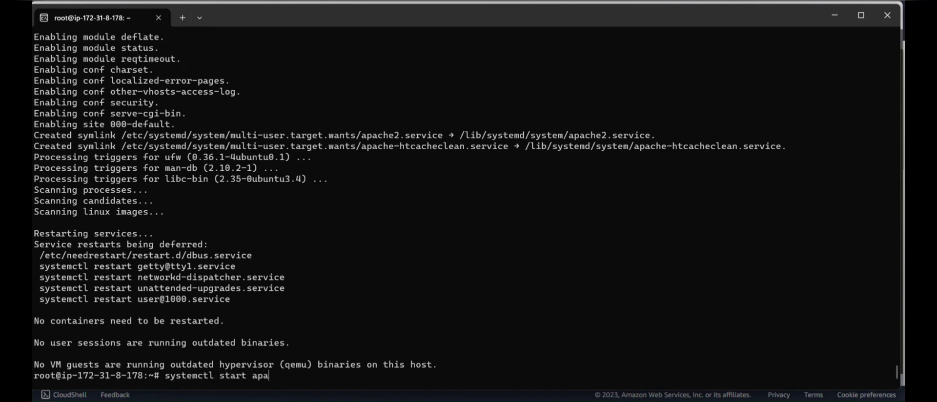
pyautogui.write('che2')
pyautogui.press('Return')
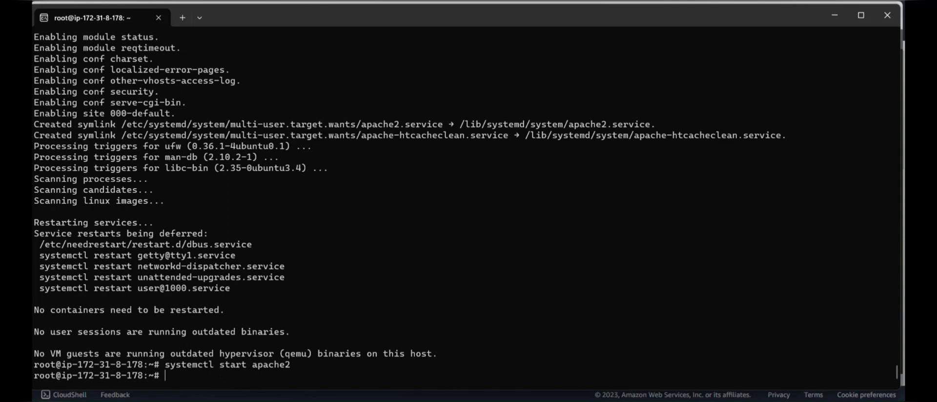
pyautogui.write('systemctl ena')
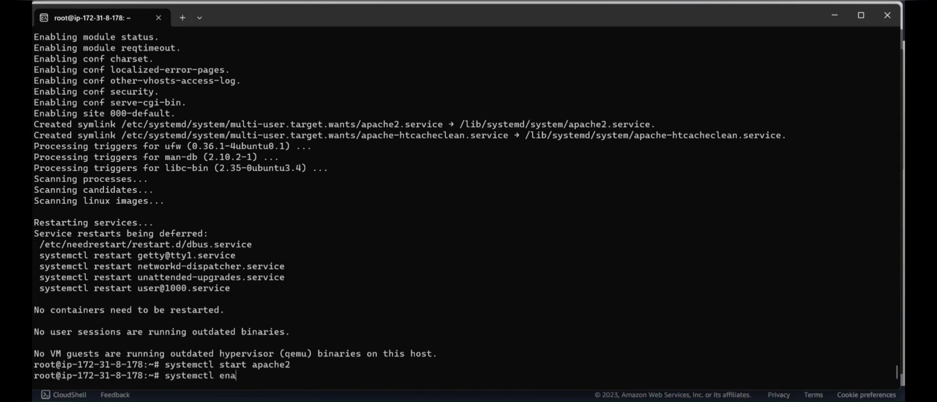
pyautogui.write('ble apache2')
pyautogui.press('Return')
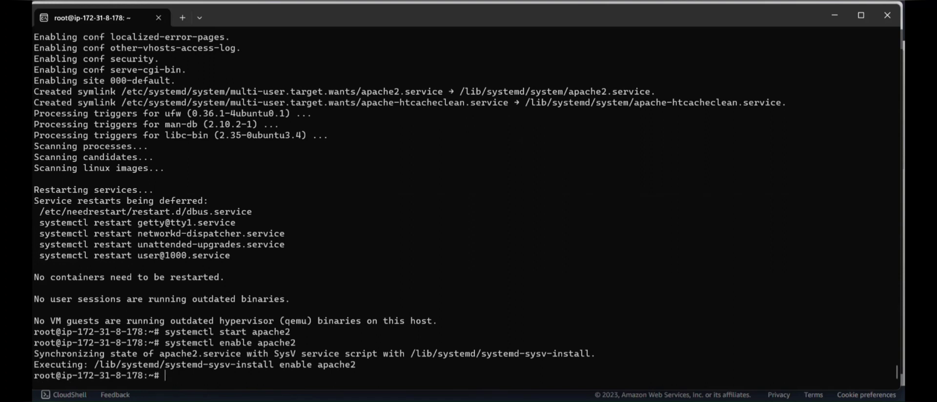
# Disable the 000-default site, reload apache2, and begin installing php.
pyautogui.write('a2diss')
pyautogui.press('Tab')
pyautogui.press('Tab')
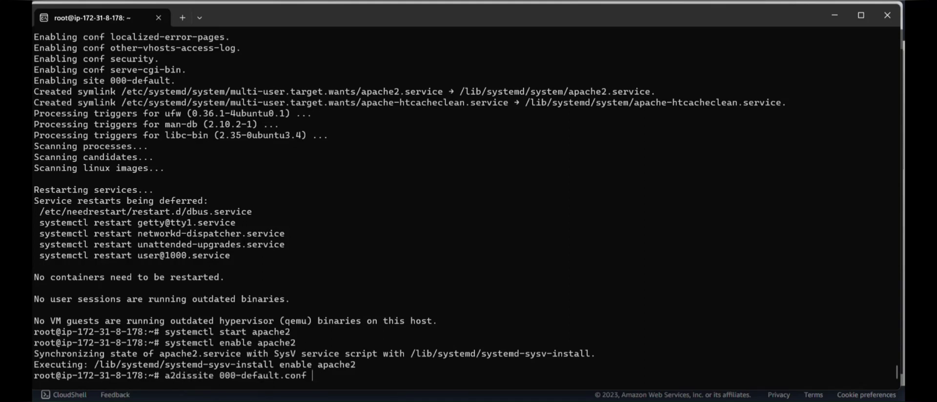
pyautogui.press('Return')
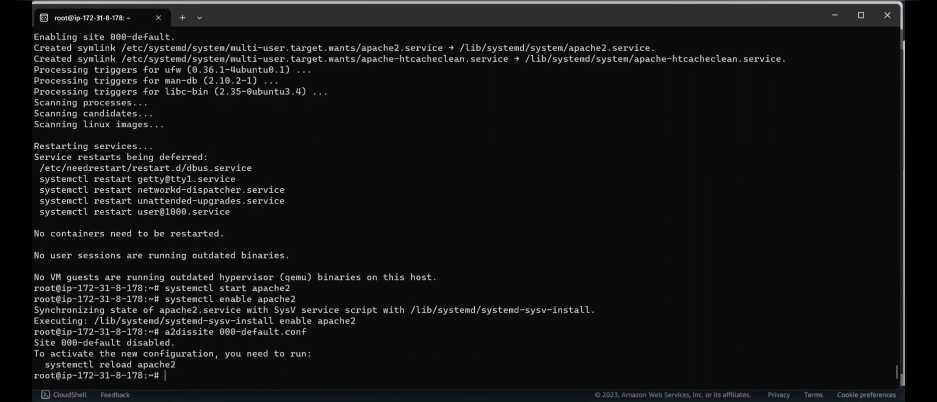
pyautogui.write('systecctl reloa')
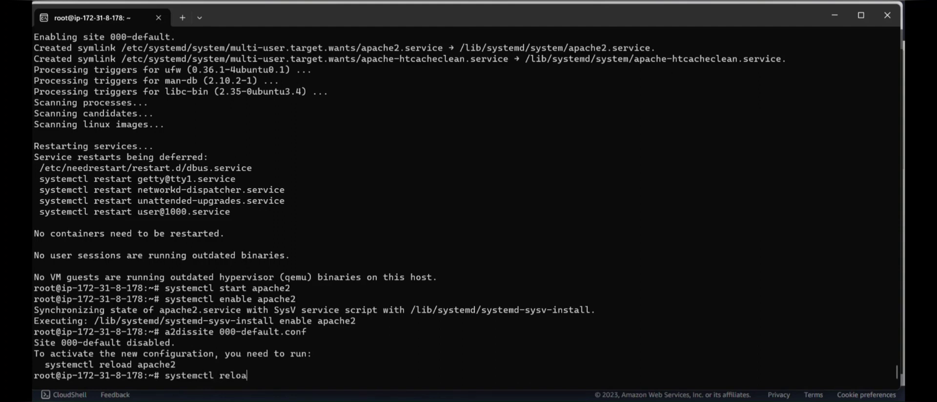
pyautogui.write('d apache2')
pyautogui.press('Return')
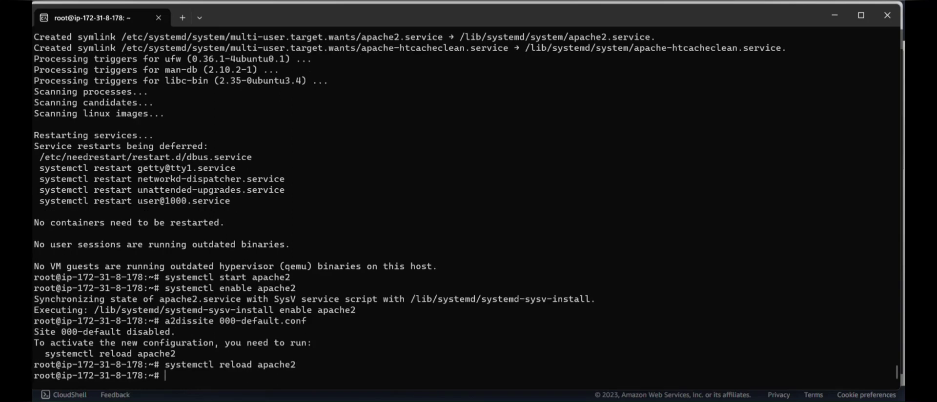
pyautogui.write('apt install php')
pyautogui.press('Return')
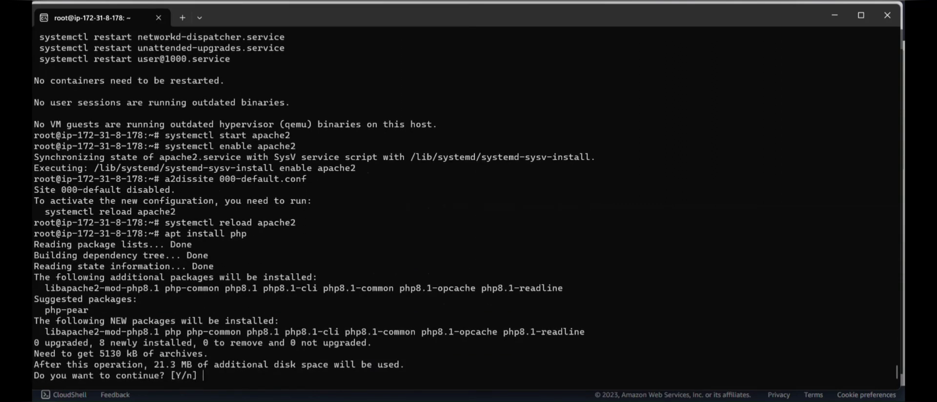
# Confirm the PHP package install and accept both needrestart dialogs to finish it.
pyautogui.write('y')
pyautogui.press('Return')
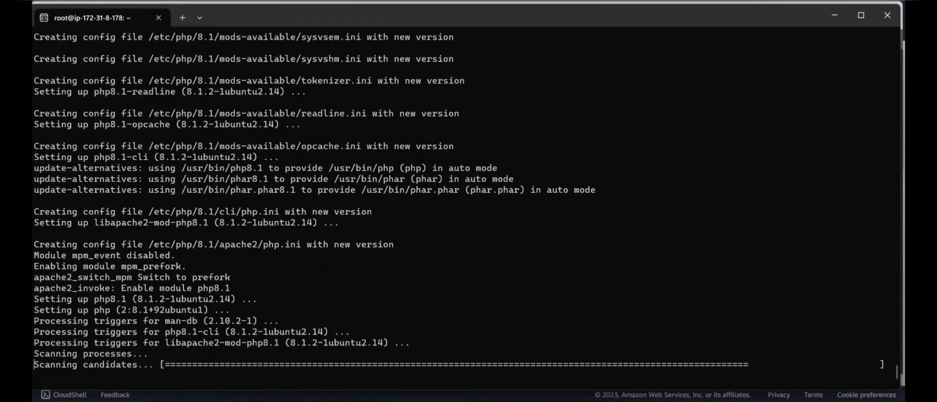
pyautogui.press('Return')
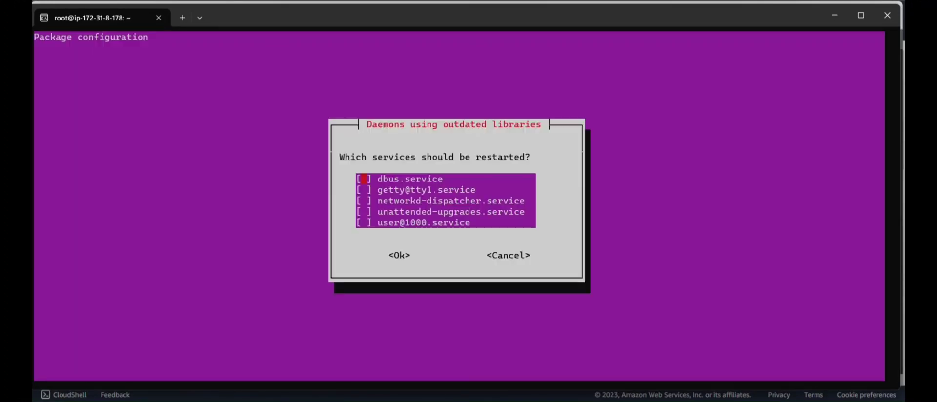
pyautogui.press('Return')
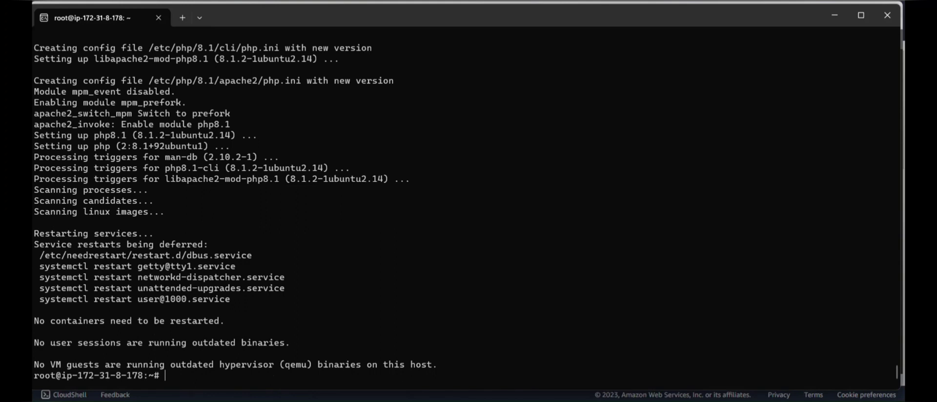
# Verify with php -v that PHP 8.1.2 is installed, then return to the Sublime Text notes.
pyautogui.write('php -v')
pyautogui.press('Return')
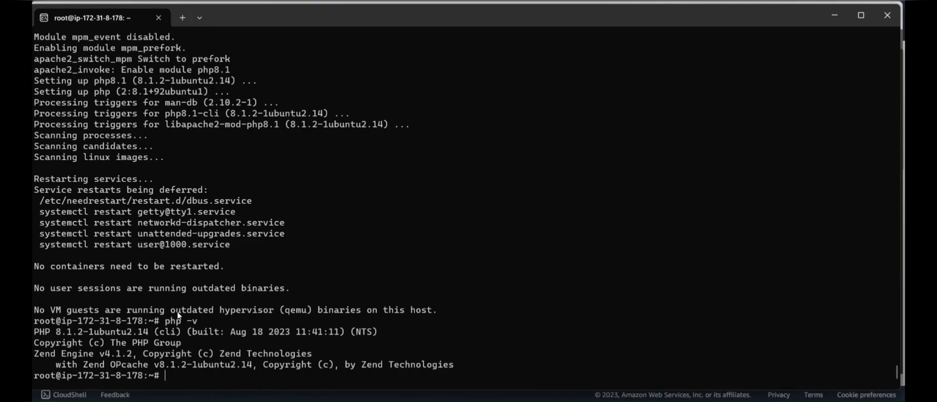
pyautogui.hotkey('alt', 'Tab')
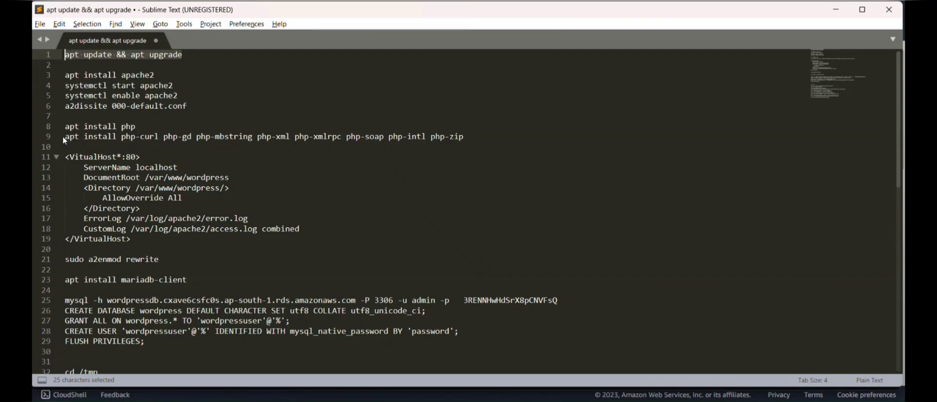
# Copy the line-9 PHP extensions install command (php-curl through php-zip) from the notes.
pyautogui.moveTo(65, 136); pyautogui.dragTo(465, 142)
pyautogui.hotkey('ctrl', 'c')
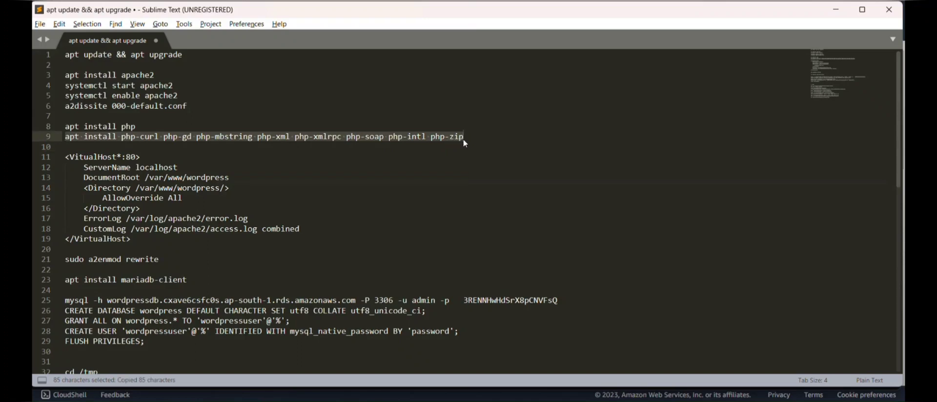
pyautogui.hotkey('alt', 'Tab')
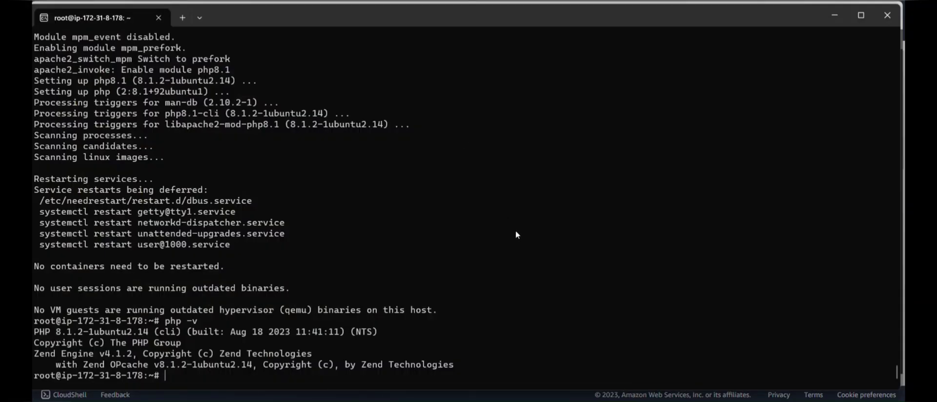
# Install php-curl, gd, mbstring, xml, xmlrpc, soap, intl and zip over SSH, confirming the prompts.
pyautogui.hotkey('ctrl', 'v')
pyautogui.press('Return')
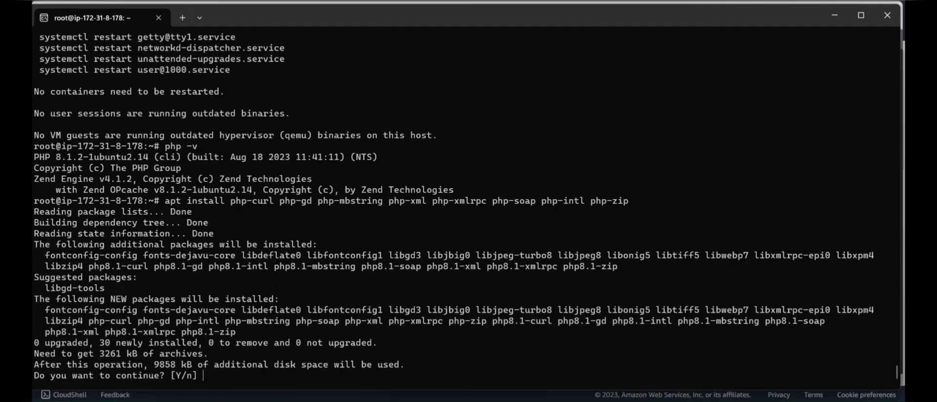
pyautogui.write('y')
pyautogui.press('Return')
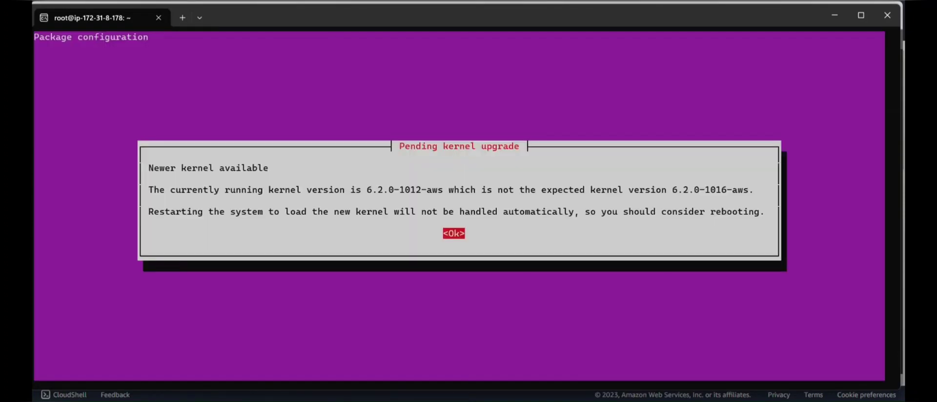
pyautogui.press('Return')
pyautogui.press('Return')
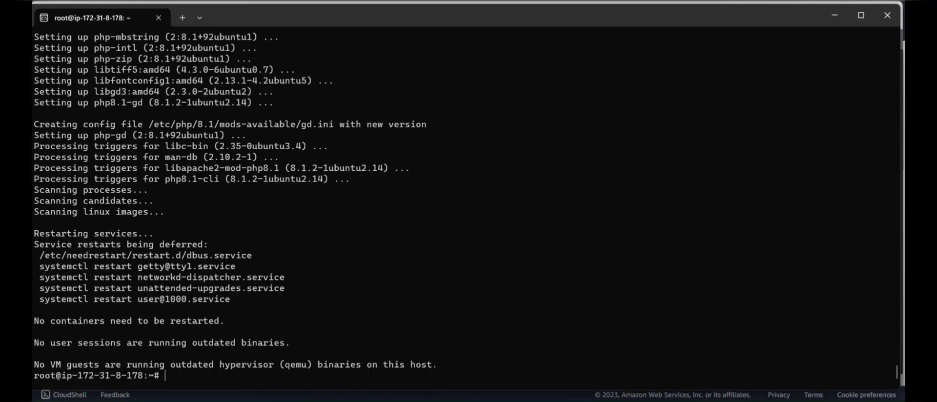
pyautogui.hotkey('alt', 'Tab')
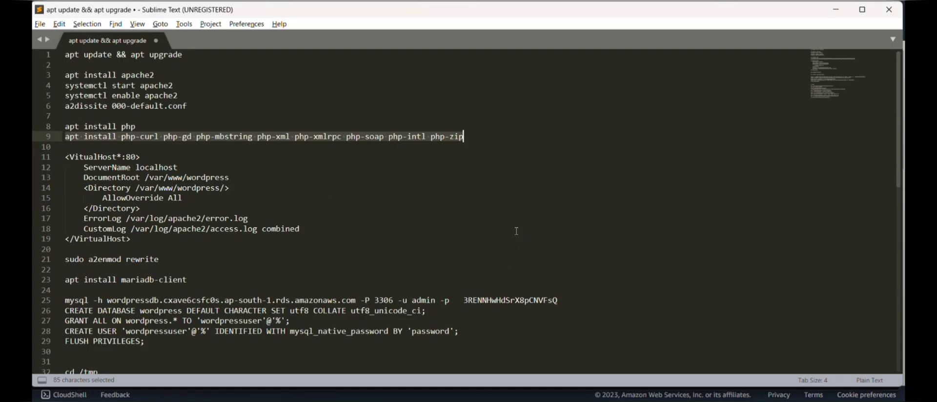
# Copy the 247-character <VirtualHost *:80> block from the Sublime Text notes.
pyautogui.click(352, 212)
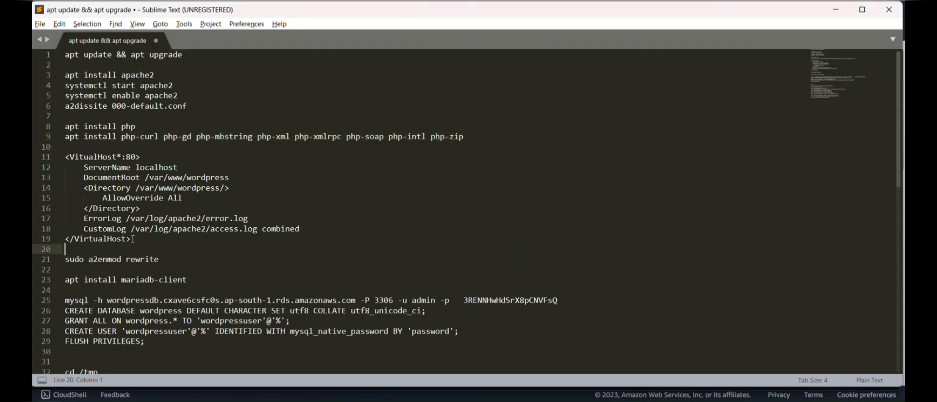
pyautogui.moveTo(130, 238); pyautogui.dragTo(67, 161)
pyautogui.hotkey('alt', 'Tab')
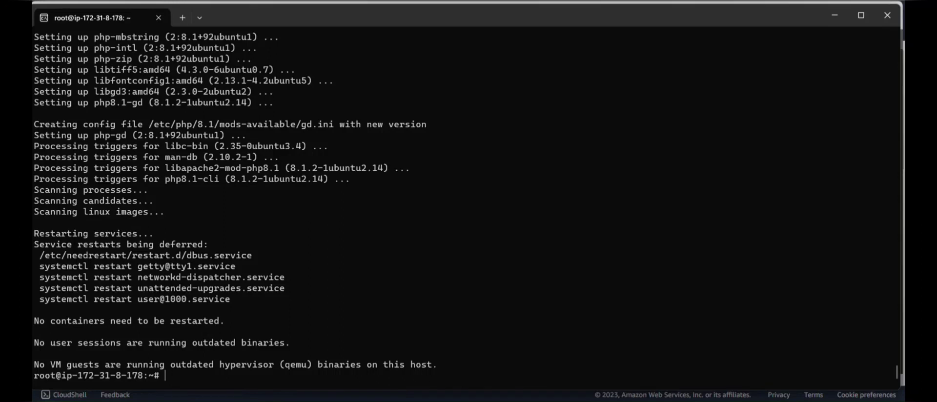
# Create a new /etc/apache2/sites-available/wordpress.conf file in Vim.
pyautogui.write('vim /etc/apache2')
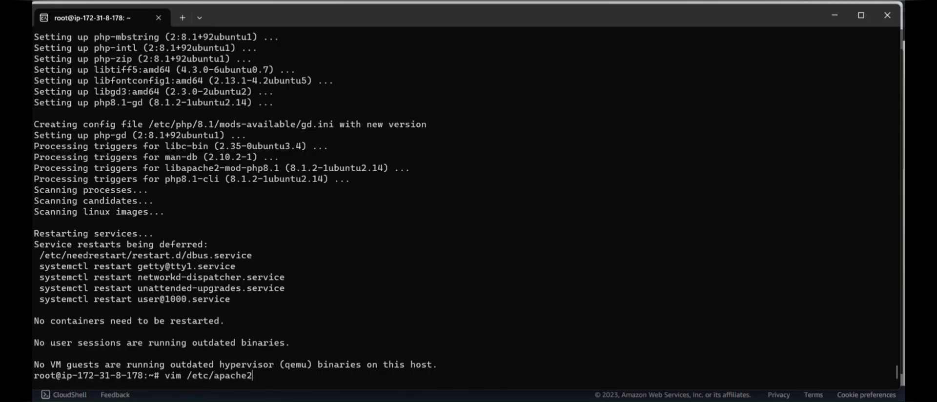
pyautogui.write('/sites')
pyautogui.press('Tab')
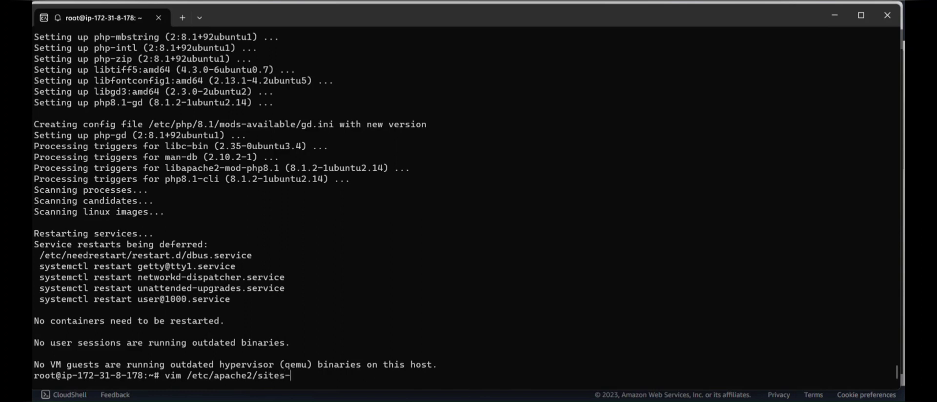
pyautogui.press('Tab')
pyautogui.write('a')
pyautogui.press('Tab')
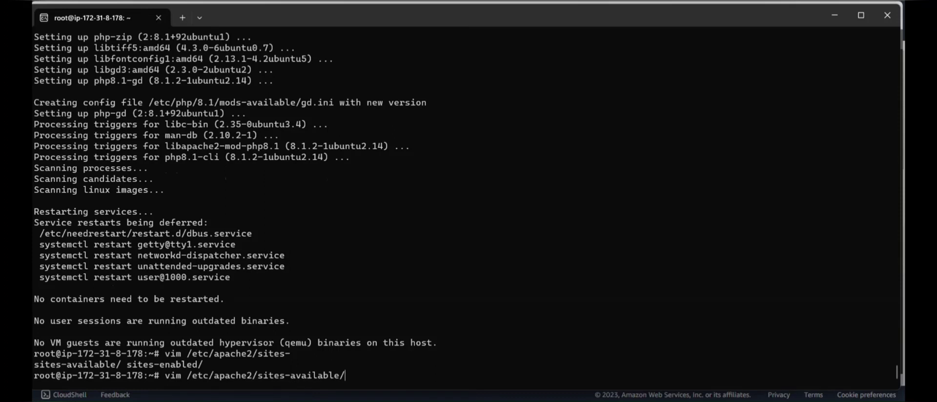
pyautogui.write('wordpress.cong')
pyautogui.press('BackSpace')
pyautogui.write('f')
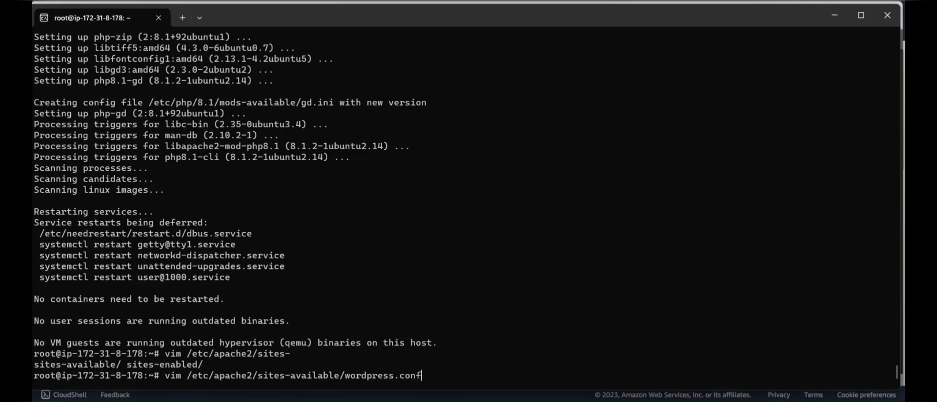
pyautogui.press('Return')
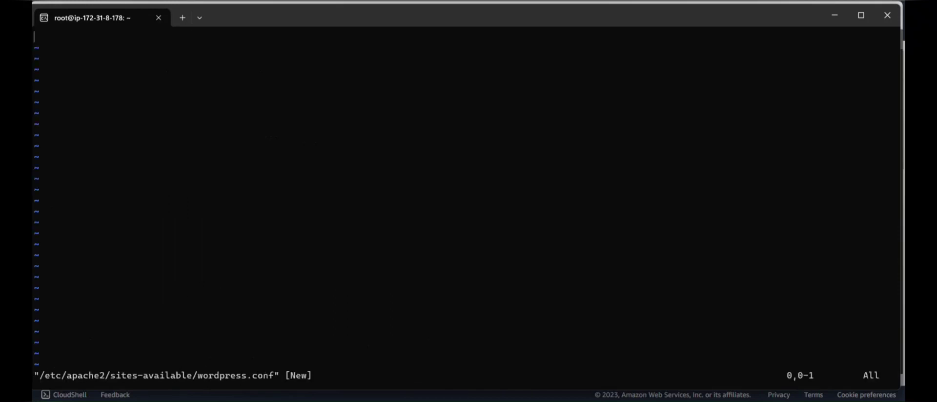
# Paste the /var/www/wordpress VirtualHost block into wordpress.conf, correcting VitualHost to VirtualHost.
pyautogui.press('i')
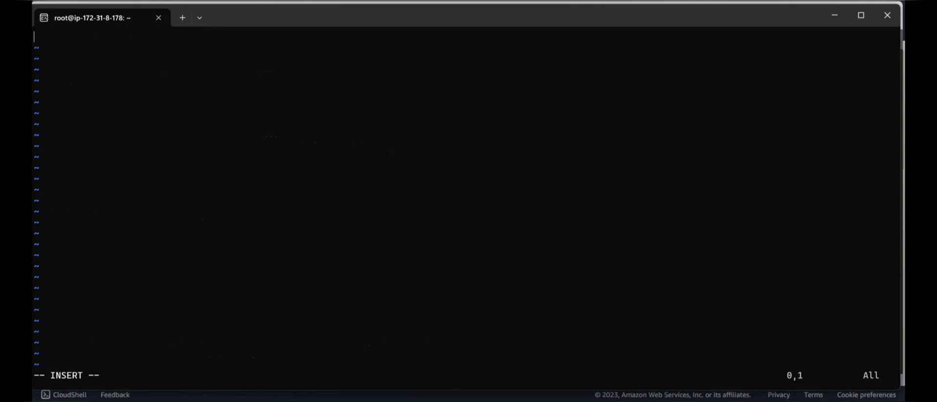
pyautogui.hotkey('ctrl', 'v')
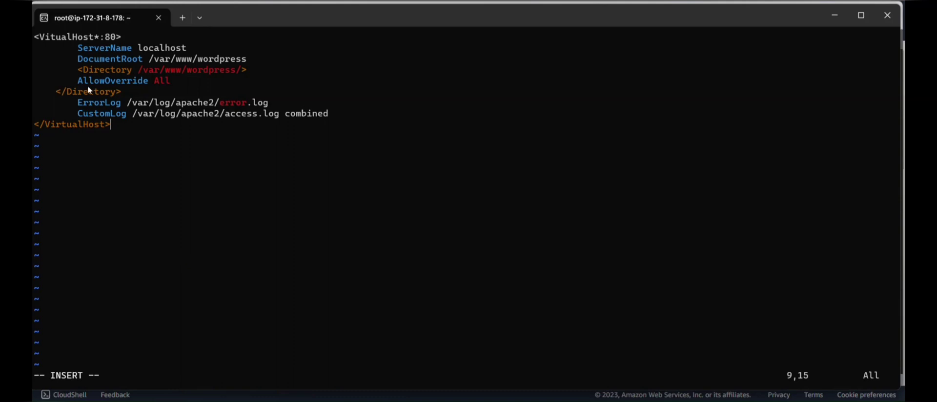
pyautogui.press('Up')
pyautogui.press('Up')
pyautogui.press('Up')
pyautogui.press('Up')
pyautogui.press('Up')
pyautogui.press('Up')
pyautogui.press('Up')
pyautogui.press('Up')
pyautogui.press('Left')
pyautogui.press('Home')
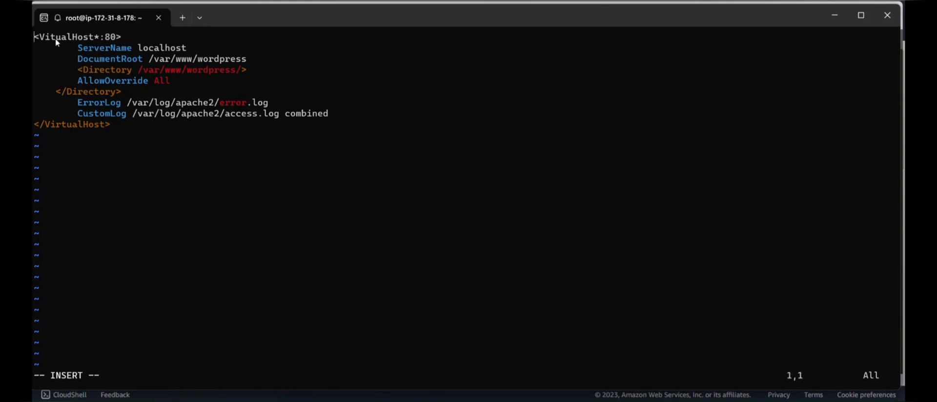
pyautogui.write('00')
pyautogui.press('BackSpace')
pyautogui.press('BackSpace')
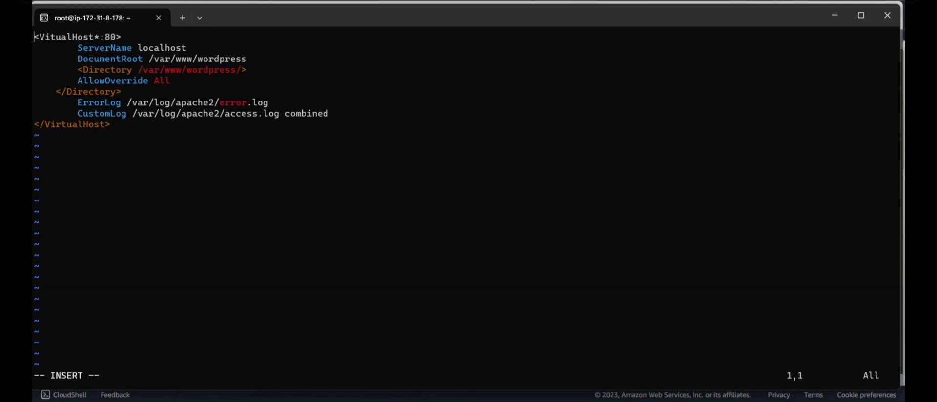
pyautogui.press('Right')
pyautogui.press('Right')
pyautogui.press('Right')
pyautogui.write('r')
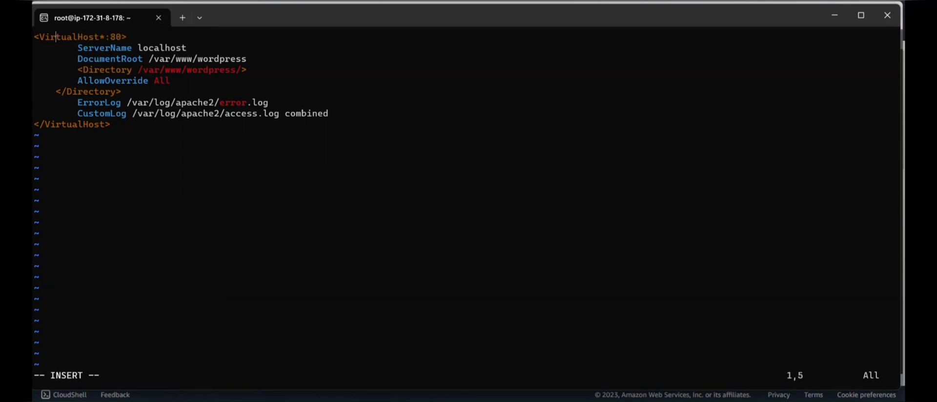
# Save and quit wordpress.conf with :wq!
pyautogui.press('Down')
pyautogui.press('Escape')
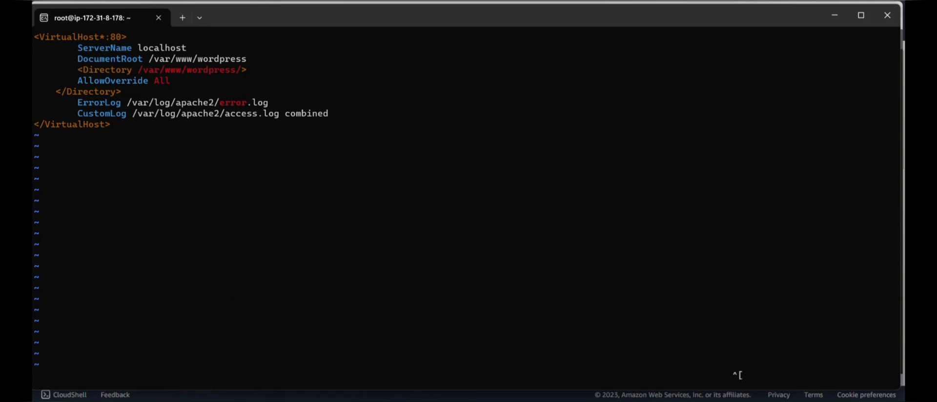
pyautogui.write(':wq!')
pyautogui.press('Return')
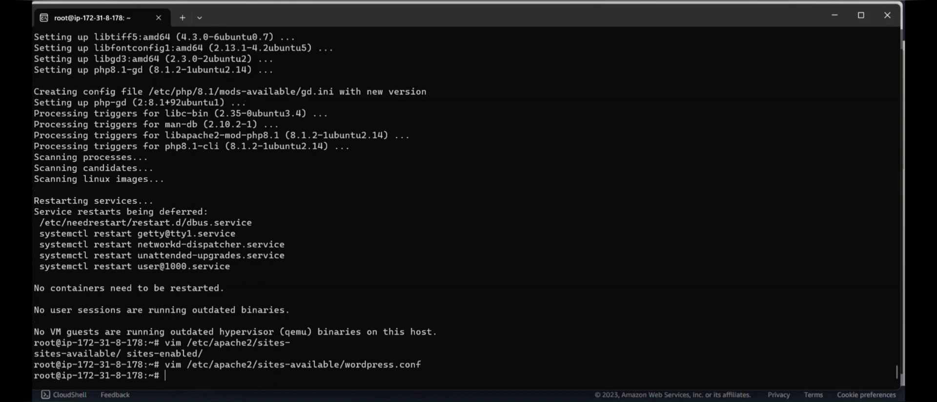
# Enable the wordpress site in Apache with a2ensite wordpress.conf.
pyautogui.write('a2ensi')
pyautogui.press('Tab')
pyautogui.write('wo')
pyautogui.press('Tab')
pyautogui.press('Return')
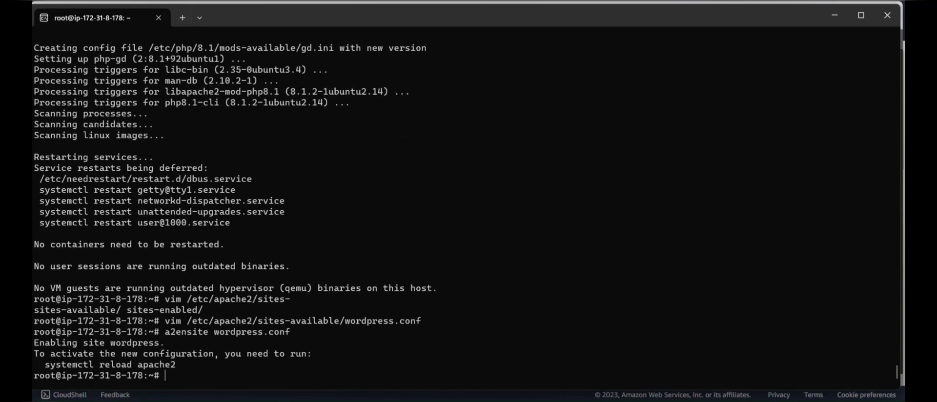
pyautogui.hotkey('alt', 'Tab')
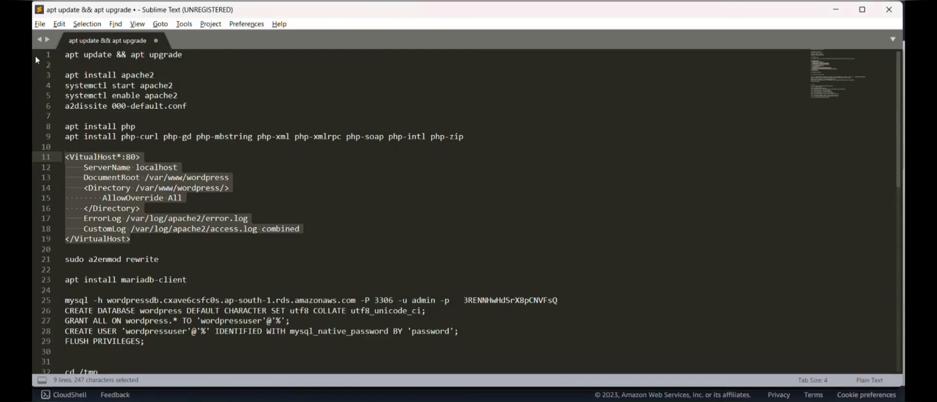
# Add an 'a2ensite wordpress.conf' line below the VirtualHost block in the notes.
pyautogui.click(156, 249)
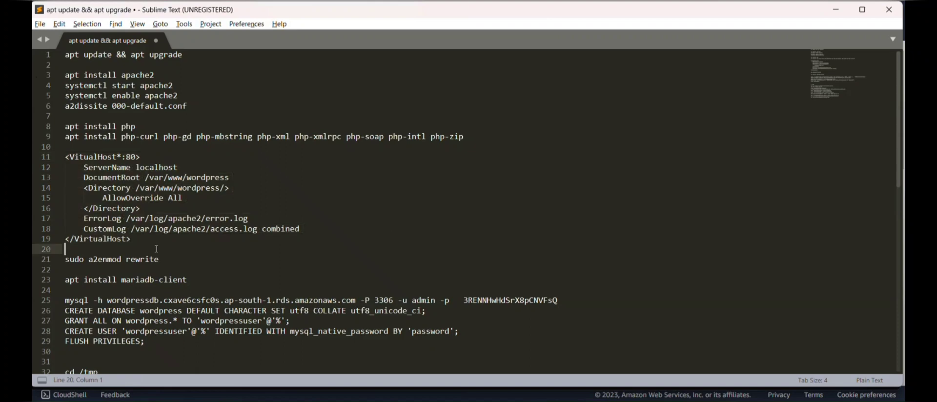
pyautogui.press('Return')
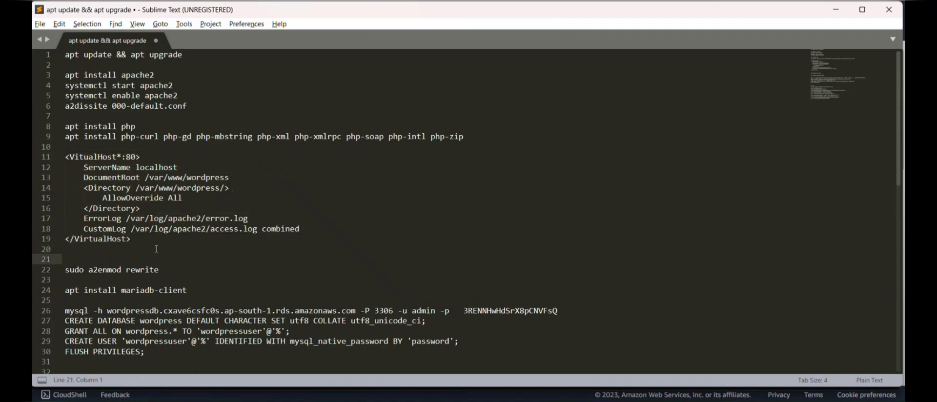
pyautogui.write('a2ensite wordpres')
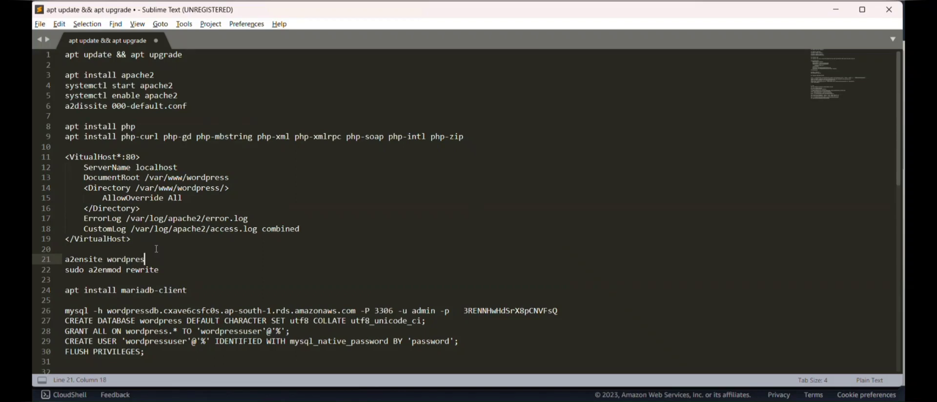
pyautogui.write('s.conf')
# Add a 'vim /etc/apache2/site-avalable/wordpress.conf' line above the VirtualHost block.
pyautogui.click(146, 147)
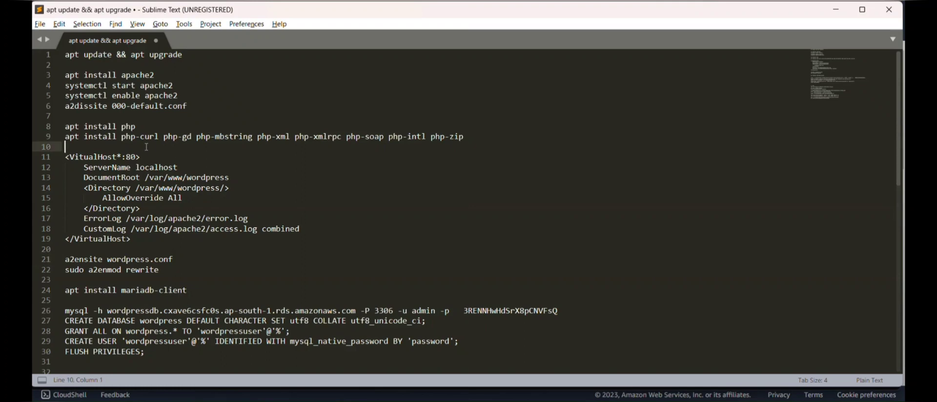
pyautogui.press('Return')
pyautogui.write('vim ')
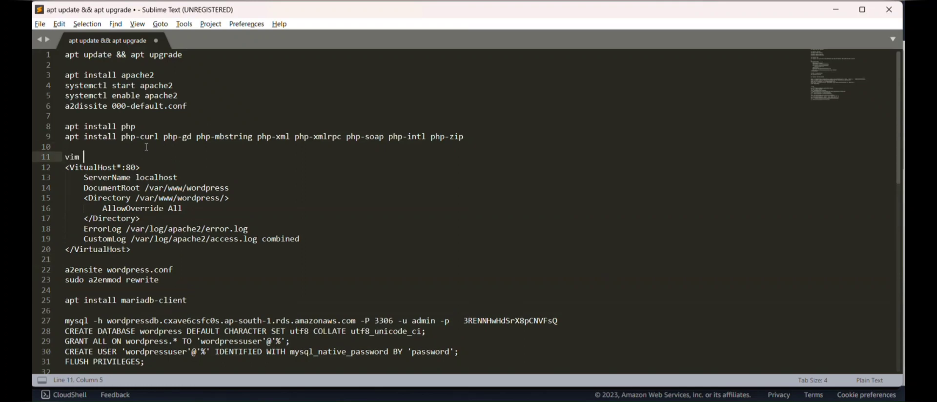
pyautogui.write('/etc/apache2/site-ava')
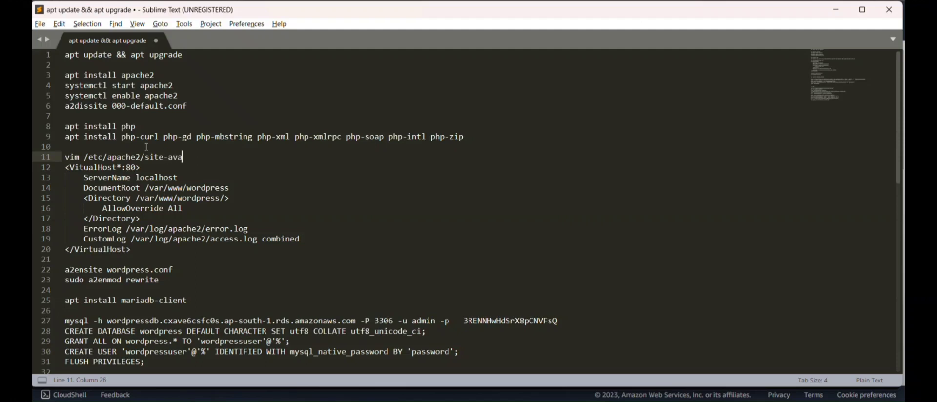
pyautogui.write('lable/wordpress.conf')
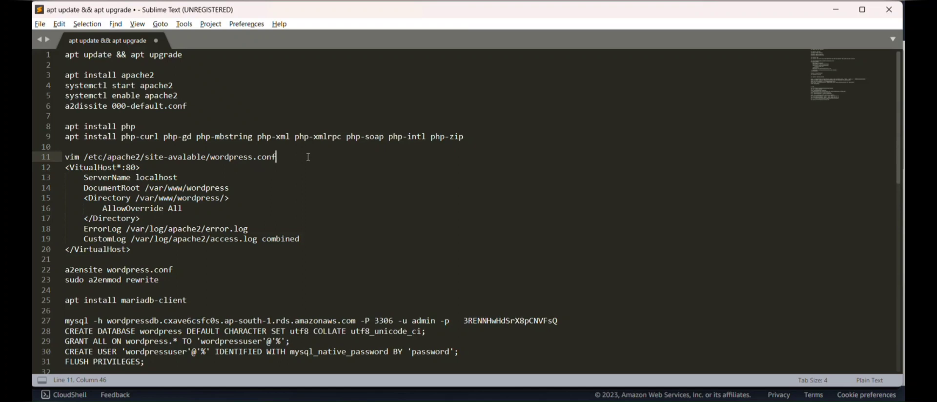
pyautogui.press('Return')
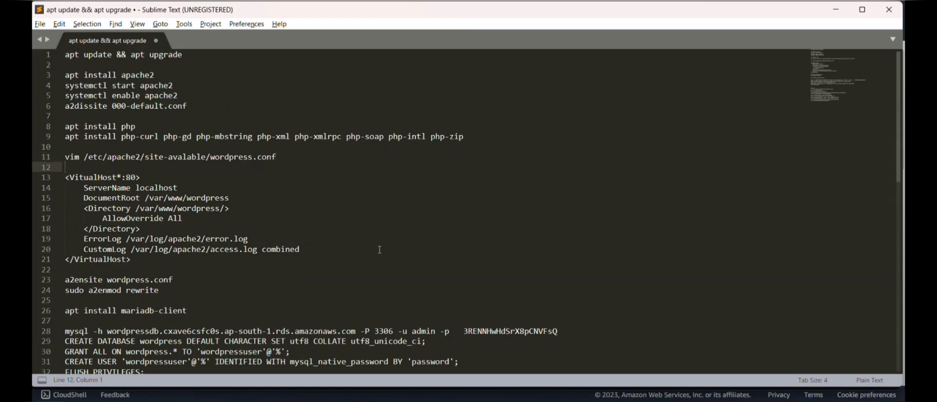
# Copy the 'sudo a2enmod rewrite' line from the notes.
pyautogui.scroll(-3, 379, 249)
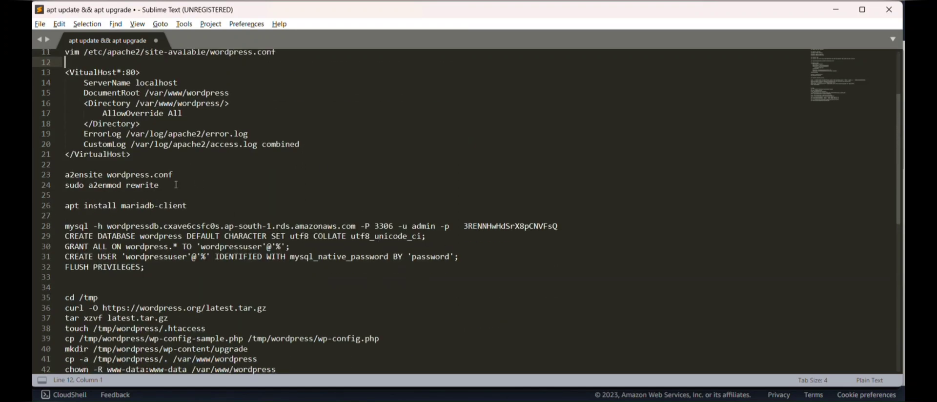
pyautogui.moveTo(176, 185); pyautogui.dragTo(67, 186)
pyautogui.hotkey('ctrl', 'c')
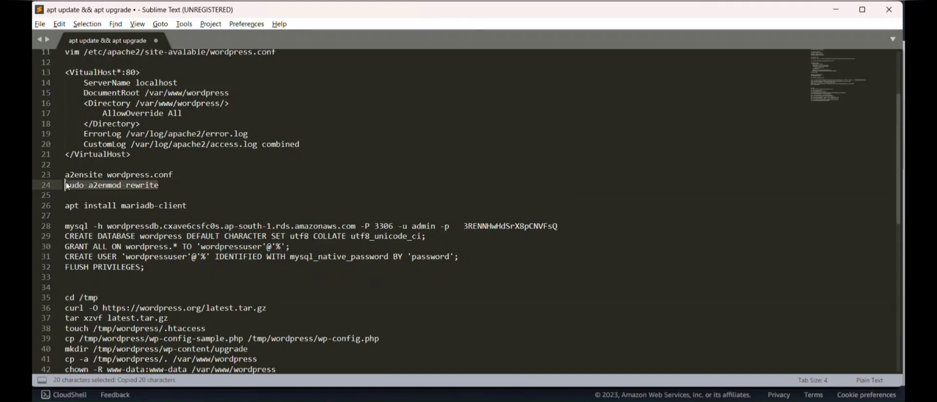
pyautogui.hotkey('alt', 'Tab')
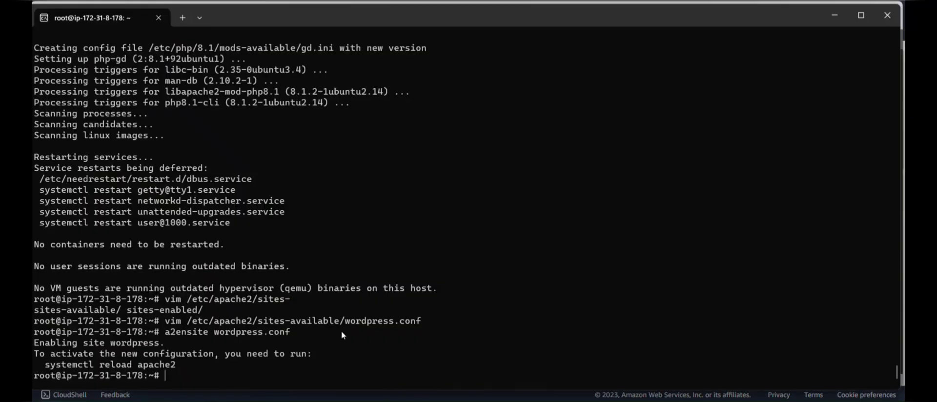
# Enable Apache's rewrite module with a2enmod rewrite, then clear the terminal.
pyautogui.write('a2enmod rewrite')
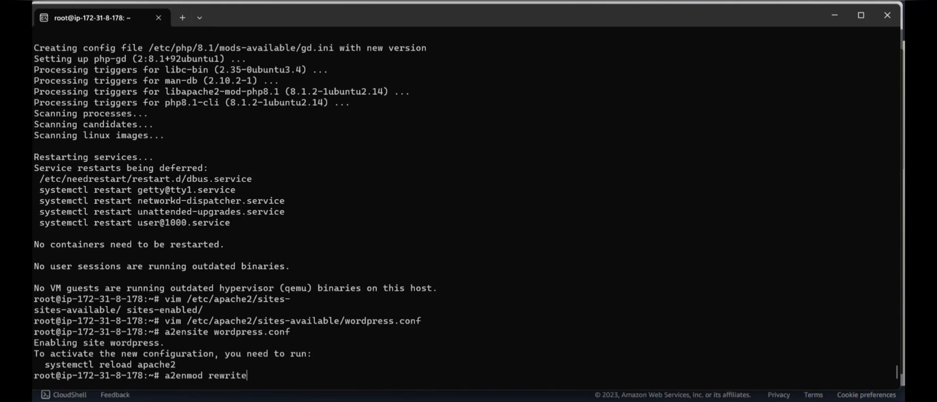
pyautogui.press('Return')
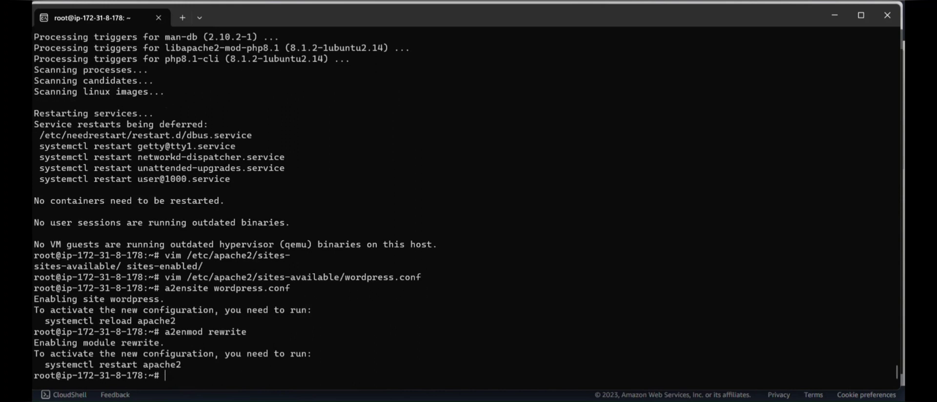
pyautogui.hotkey('ctrl', 'l')
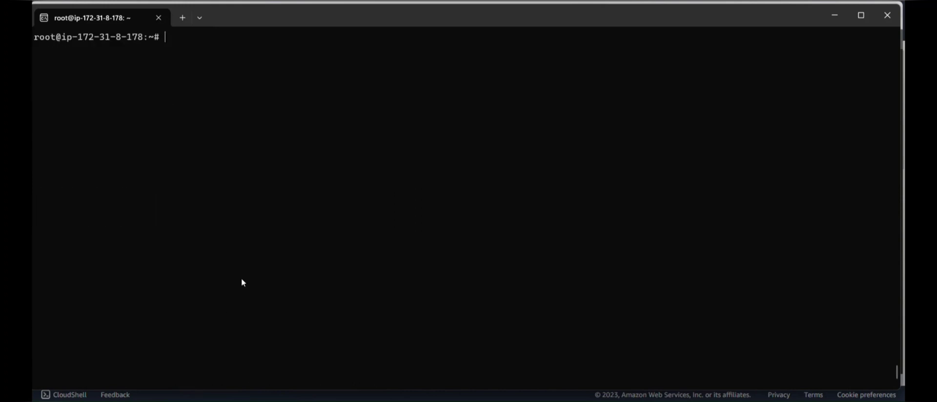
# Install mariadb-client 10.6.12 with apt, acknowledge the kernel notice, and clear the screen.
pyautogui.write('apt install mari')
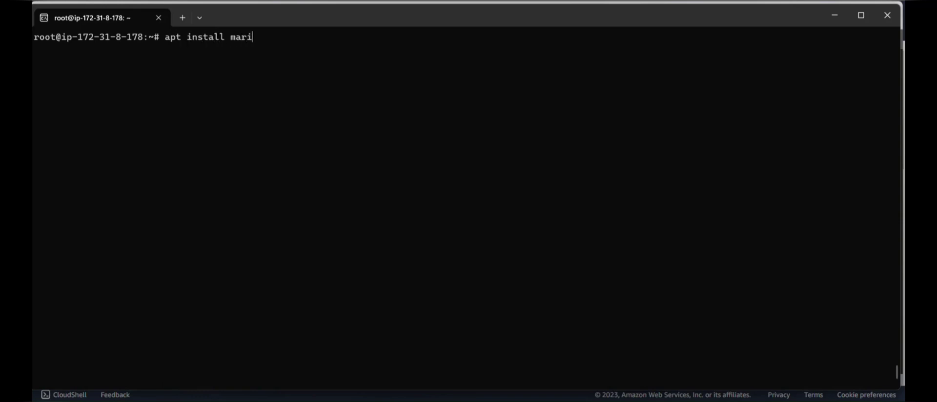
pyautogui.write('adb-client')
pyautogui.press('Return')
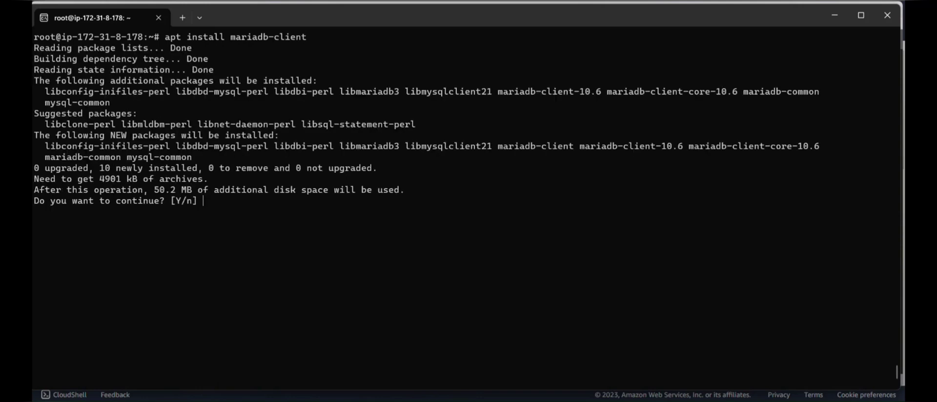
pyautogui.write('y')
pyautogui.press('Return')
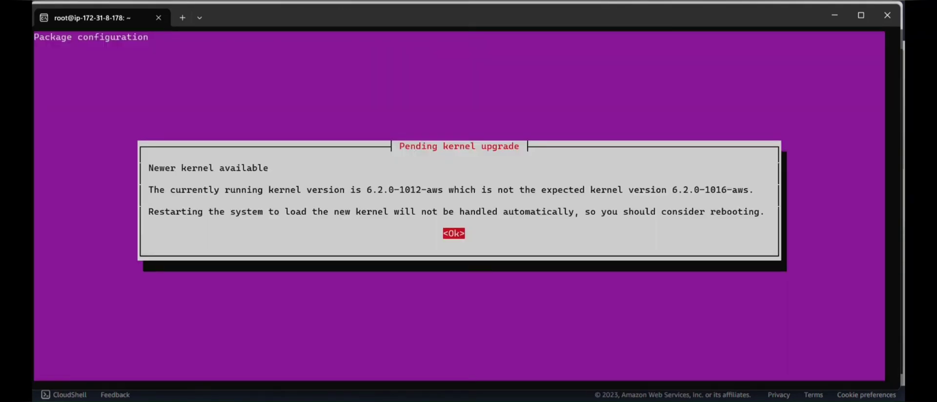
pyautogui.press('Return')
pyautogui.press('Return')
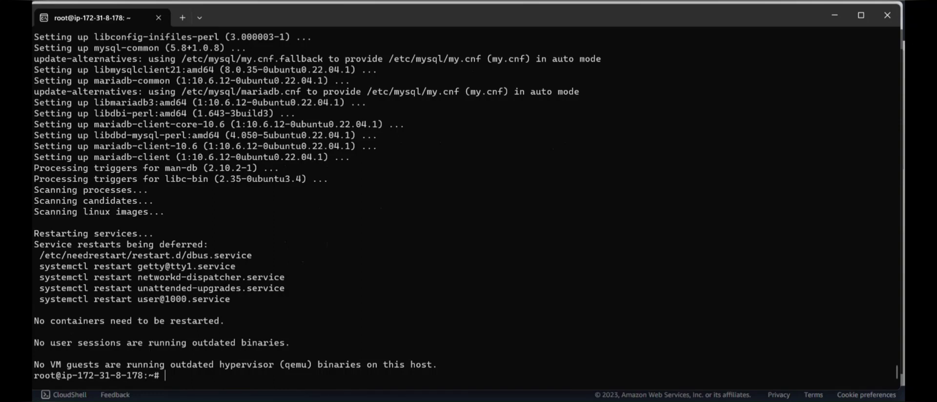
pyautogui.hotkey('ctrl', 'l')
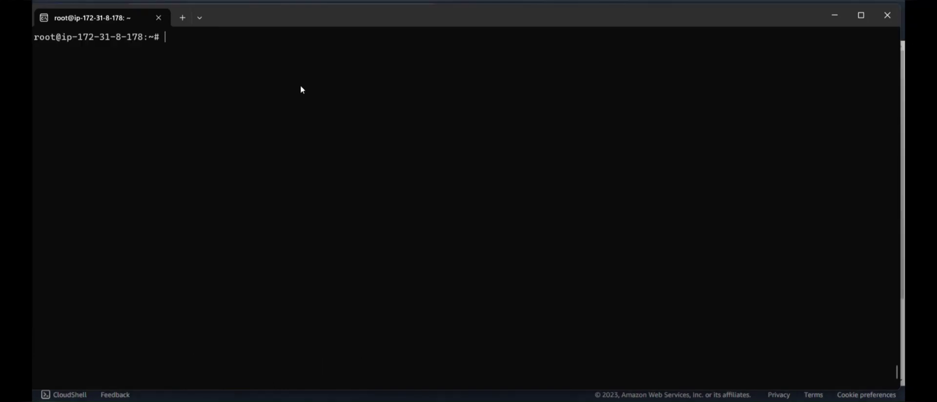
# Start a mysql -h command, then copy the wordpressdb endpoint address from RDS Databases.
pyautogui.write('mysql -h')
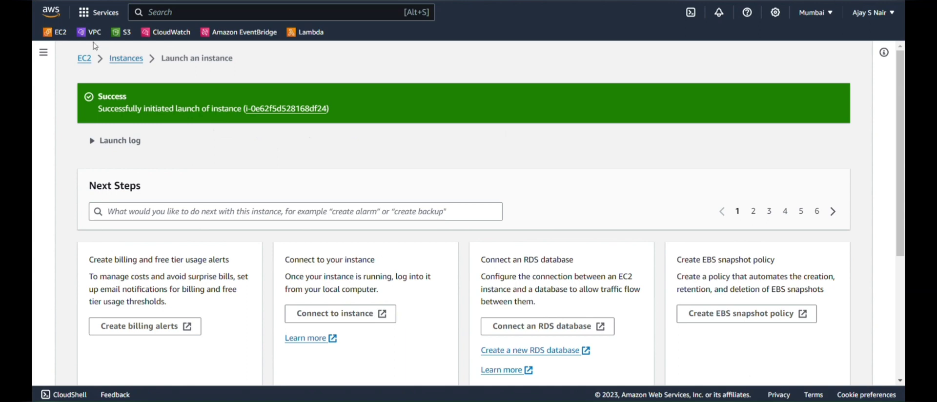
pyautogui.click(173, 12)
pyautogui.write('rds')
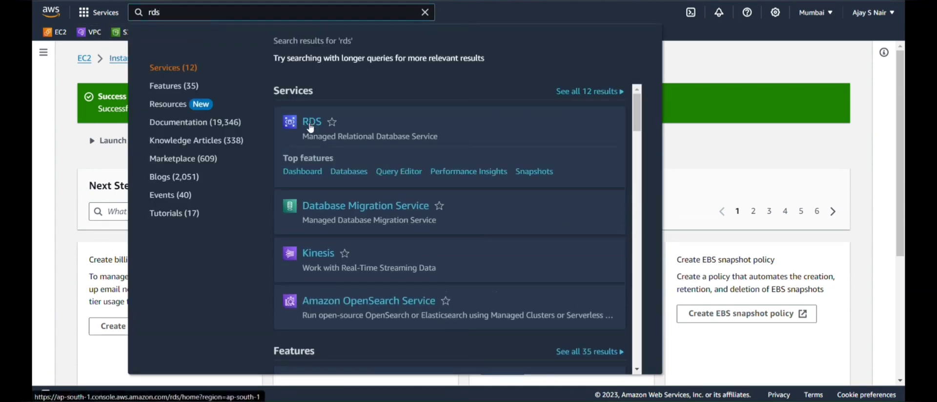
pyautogui.click(311, 126)
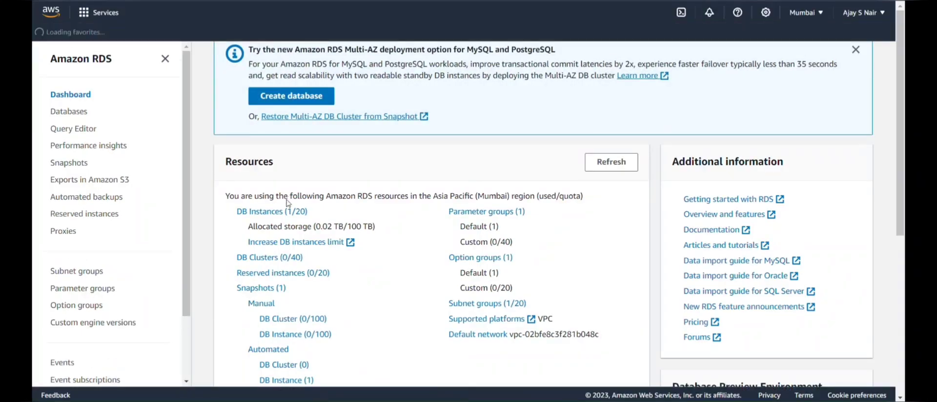
pyautogui.click(262, 229)
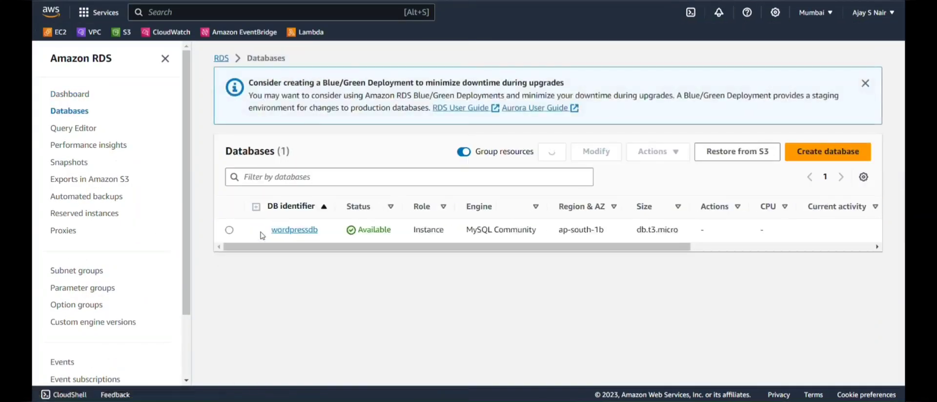
pyautogui.click(293, 230)
pyautogui.scroll(-3, 295, 244)
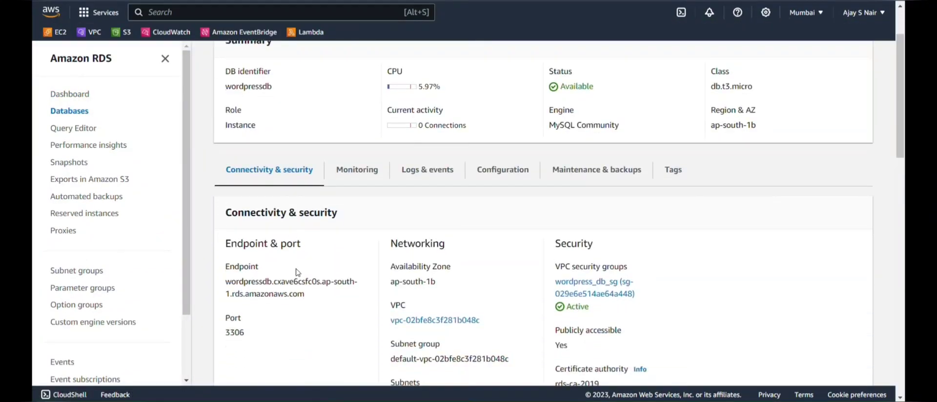
pyautogui.moveTo(306, 295); pyautogui.dragTo(221, 279)
pyautogui.hotkey('ctrl', 'c')
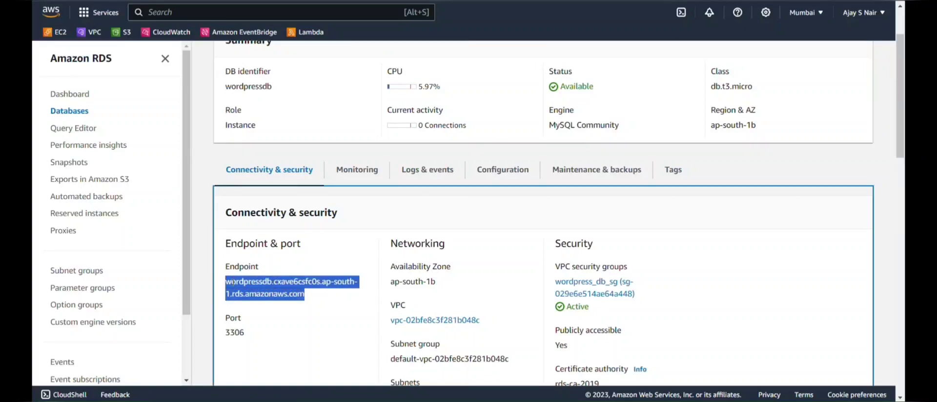
pyautogui.hotkey('alt', 'Tab')
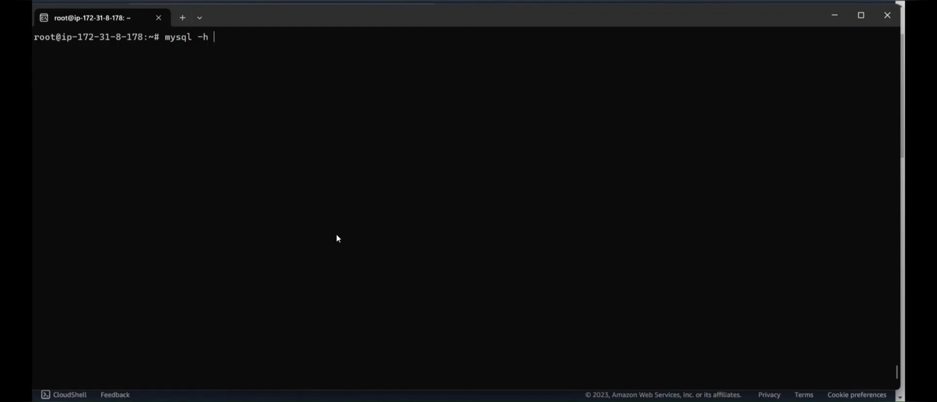
# Paste the wordpressdb endpoint as the mysql host and append -u admin -p.
pyautogui.hotkey('ctrl', 'v')
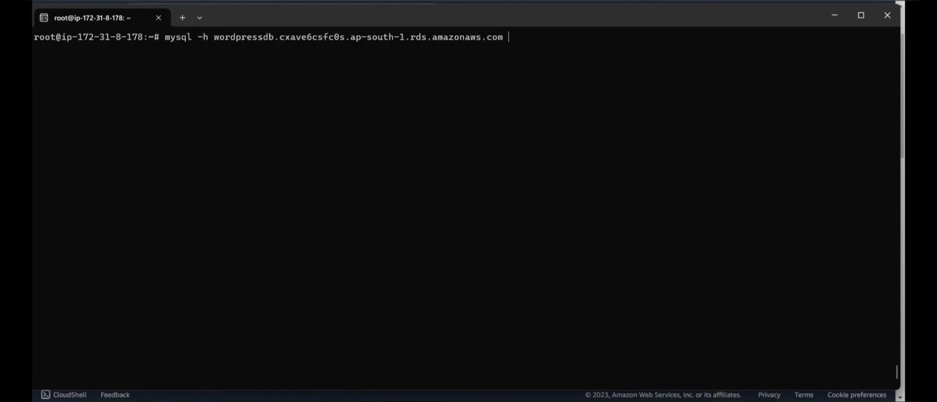
pyautogui.write('-u admin -p')
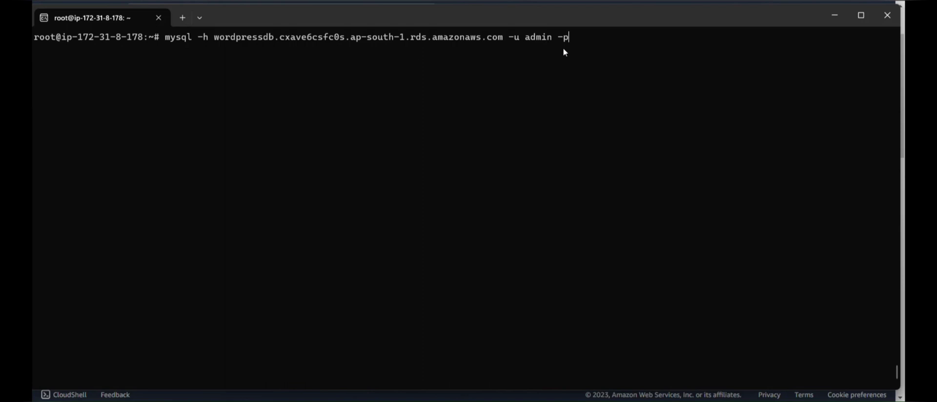
# Log in to the RDS MySQL server as admin with the database password copied from the notes.
pyautogui.press('Return')
pyautogui.hotkey('alt', 'Tab')
pyautogui.hotkey('alt', 'Tab')
pyautogui.hotkey('alt', 'Tab')
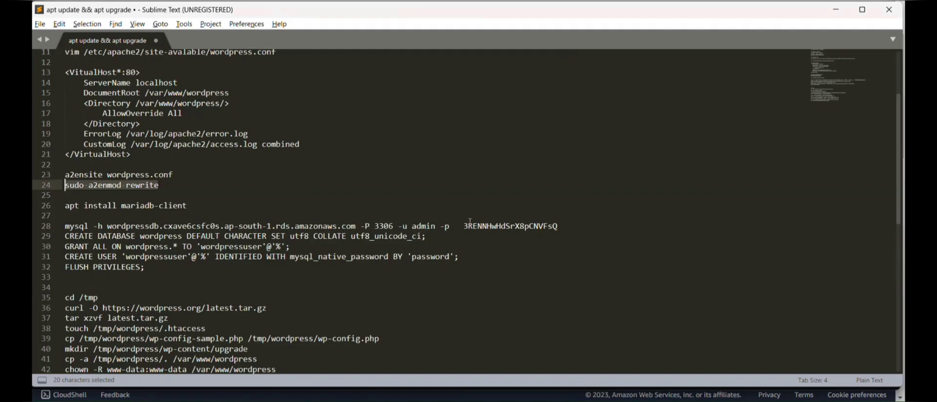
pyautogui.moveTo(464, 226); pyautogui.dragTo(553, 231)
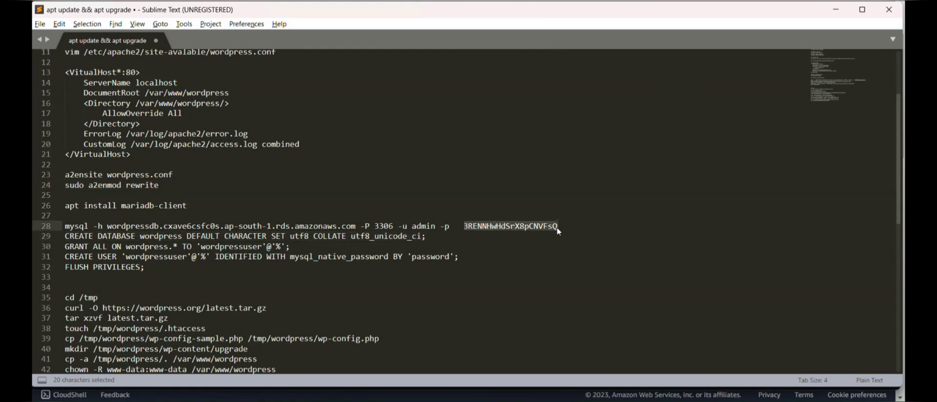
pyautogui.hotkey('alt', 'Tab')
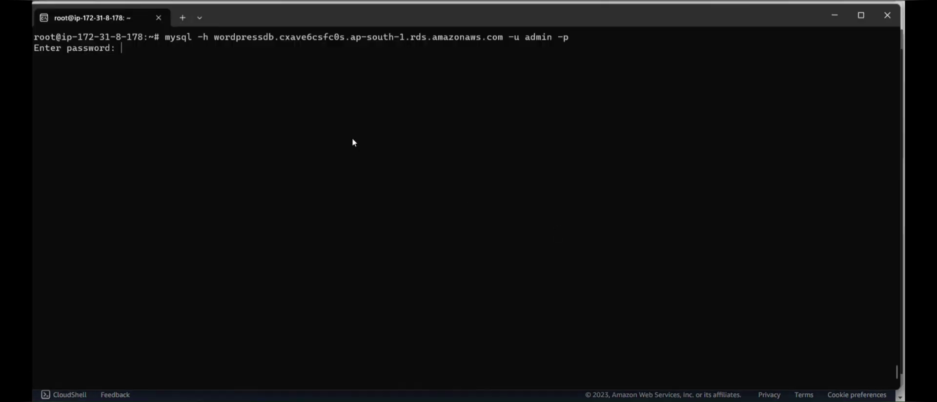
pyautogui.hotkey('ctrl', 'v')
pyautogui.press('Return')
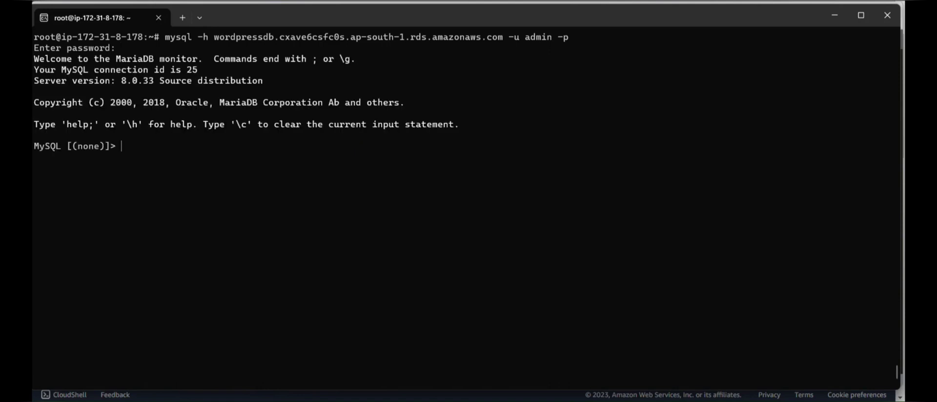
# List the server's four default databases with show databases; and clear the screen.
pyautogui.write('show databas')
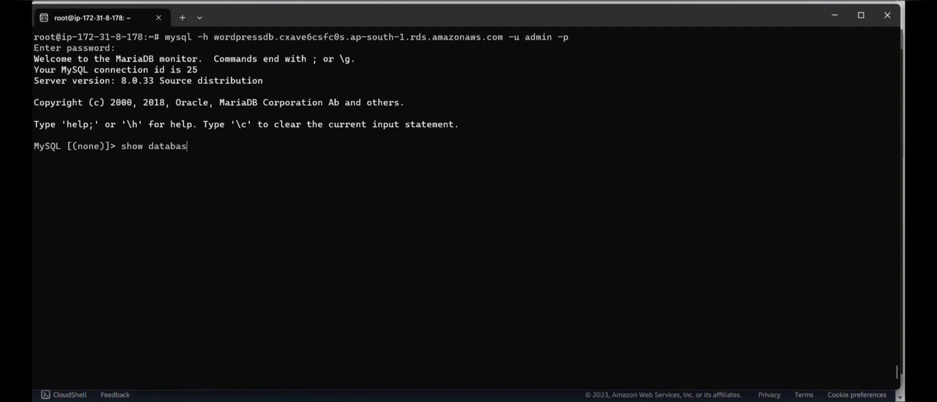
pyautogui.write('es;')
pyautogui.press('Return')
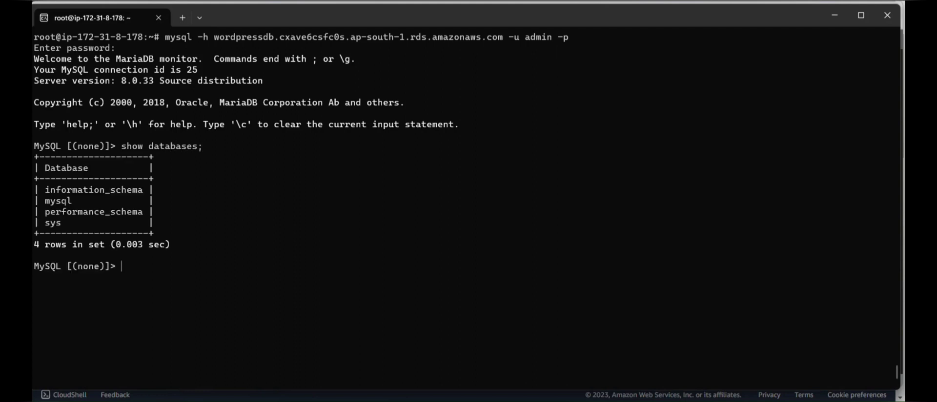
pyautogui.hotkey('ctrl', 'l')
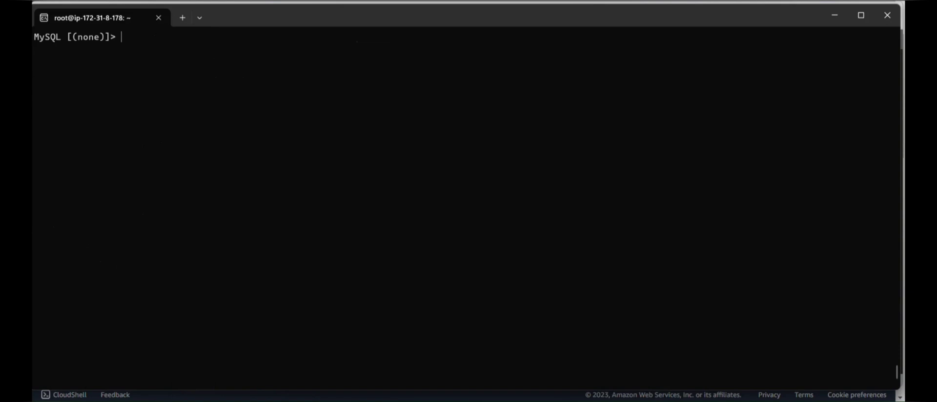
# Create the wordpress database with utf8 character set using the CREATE DATABASE line from the notes.
pyautogui.hotkey('alt', 'Tab')
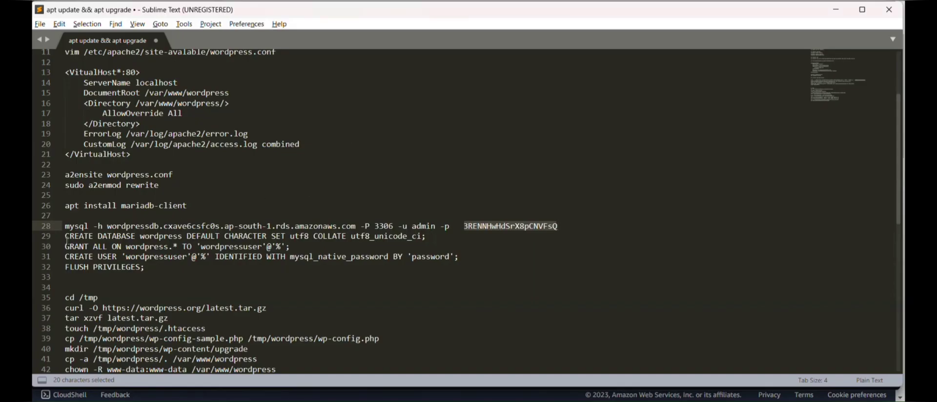
pyautogui.moveTo(66, 239); pyautogui.dragTo(426, 237)
pyautogui.hotkey('ctrl', 'c')
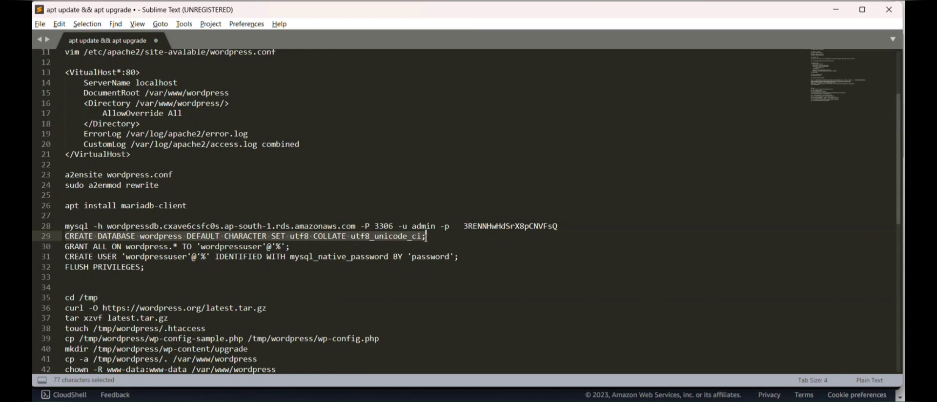
pyautogui.hotkey('alt', 'Tab')
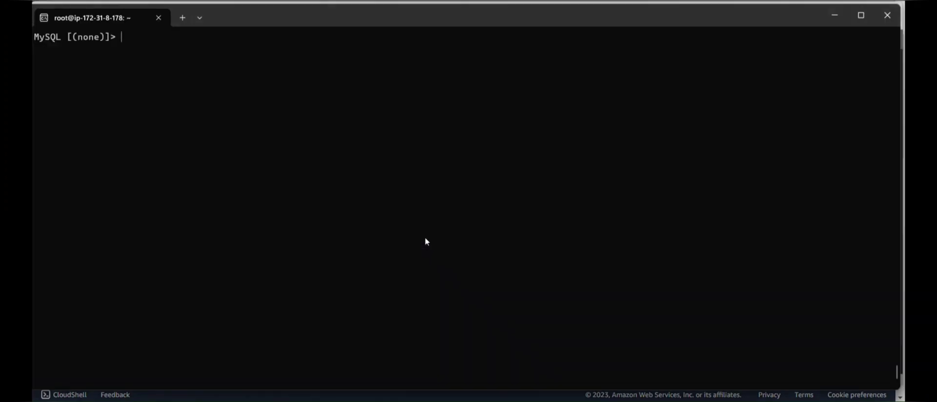
pyautogui.hotkey('ctrl', 'v')
pyautogui.press('Return')
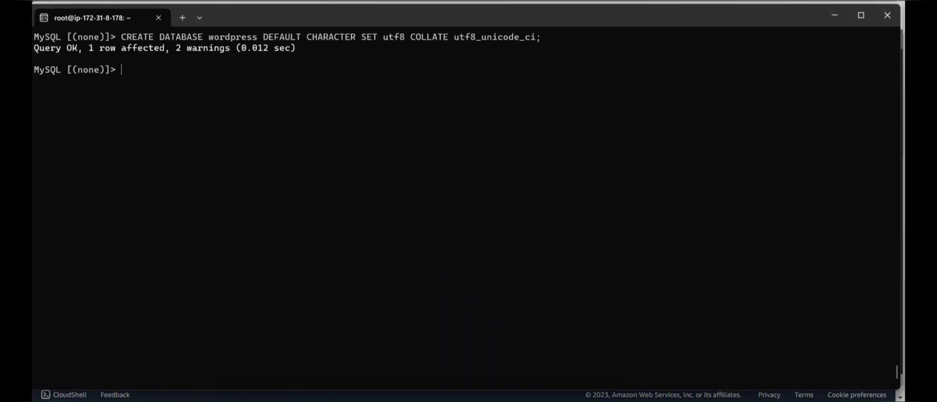
# Run the GRANT ALL statement for wordpressuser, which fails with ERROR 1410.
pyautogui.hotkey('alt', 'Tab')
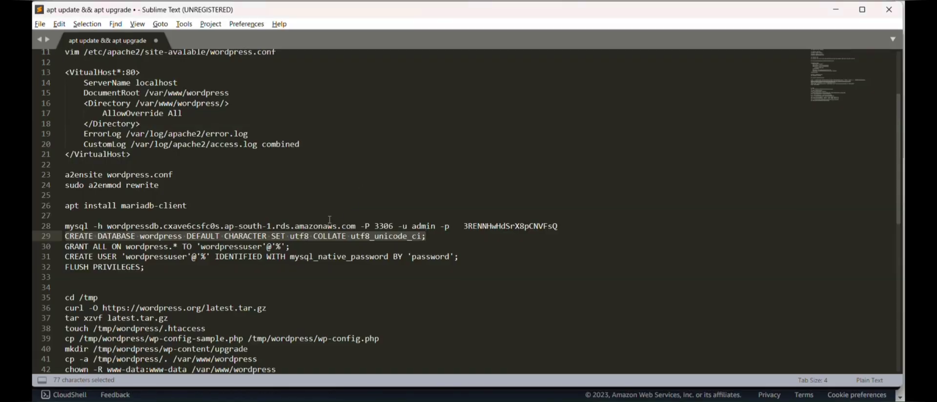
pyautogui.scroll(-1, 284, 227)
pyautogui.moveTo(291, 228); pyautogui.dragTo(68, 231)
pyautogui.hotkey('ctrl', 'c')
pyautogui.hotkey('alt', 'Tab')
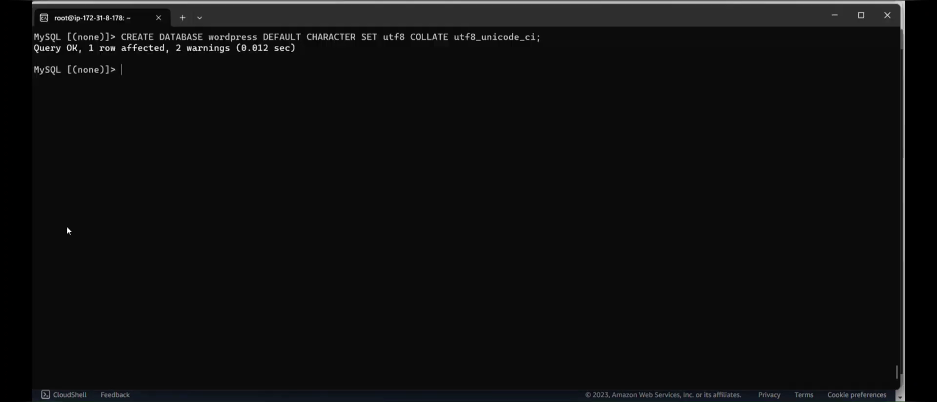
pyautogui.hotkey('ctrl', 'v')
pyautogui.press('Return')
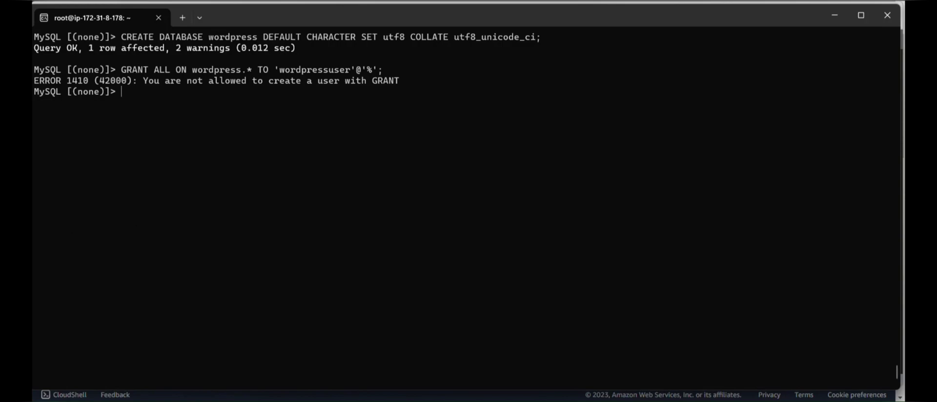
# Move the CREATE USER statement above the GRANT line in the Sublime Text notes.
pyautogui.hotkey('alt', 'Tab')
pyautogui.click(267, 240)
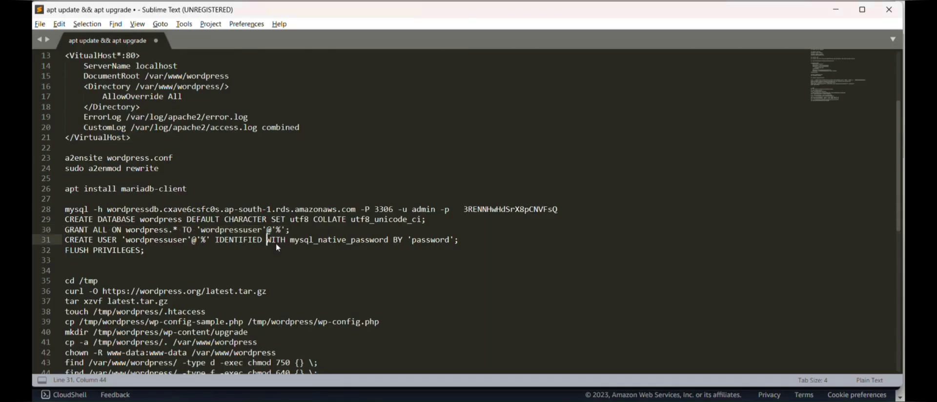
pyautogui.moveTo(466, 240); pyautogui.dragTo(60, 240)
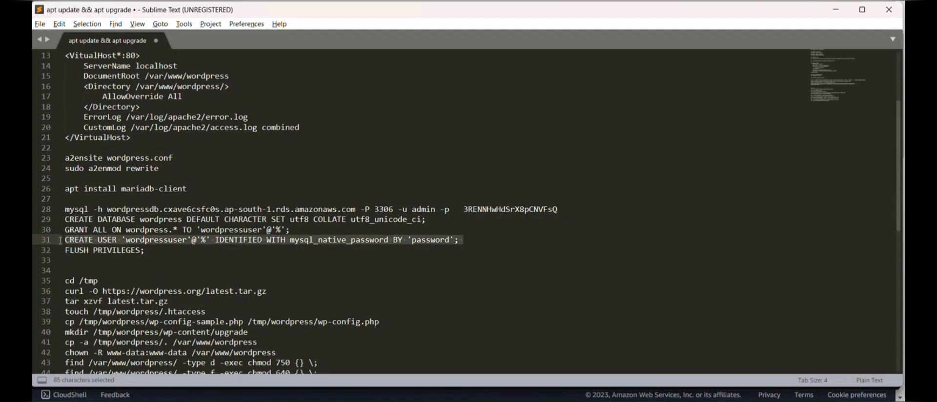
pyautogui.hotkey('ctrl', 'x')
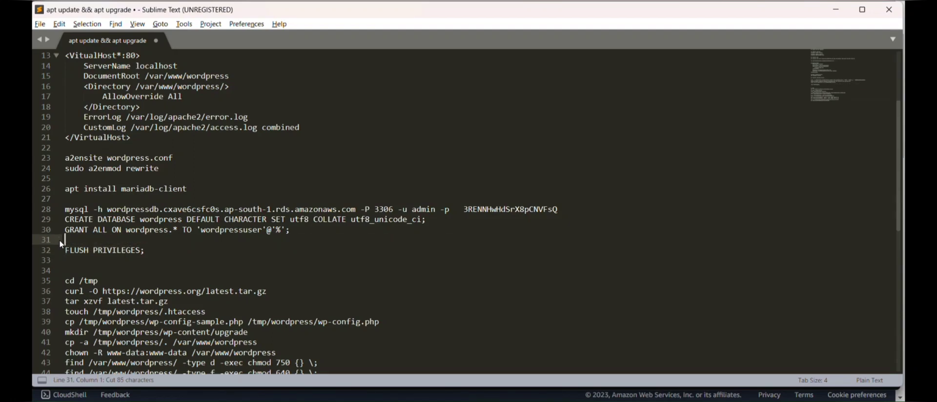
pyautogui.press('BackSpace')
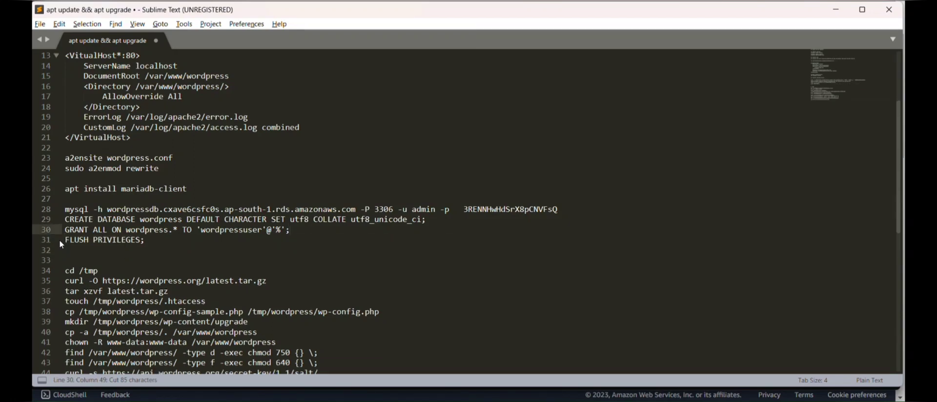
pyautogui.press('Up')
pyautogui.press('Right')
pyautogui.press('Right')
pyautogui.press('Right')
pyautogui.press('Right')
pyautogui.press('Right')
pyautogui.press('Right')
pyautogui.press('Right')
pyautogui.press('Right')
pyautogui.press('Right')
pyautogui.press('Right')
pyautogui.press('Right')
pyautogui.press('Right')
pyautogui.press('Right')
pyautogui.press('Right')
pyautogui.press('Right')
pyautogui.press('Right')
pyautogui.press('Right')
pyautogui.press('Right')
pyautogui.press('Right')
pyautogui.press('Right')
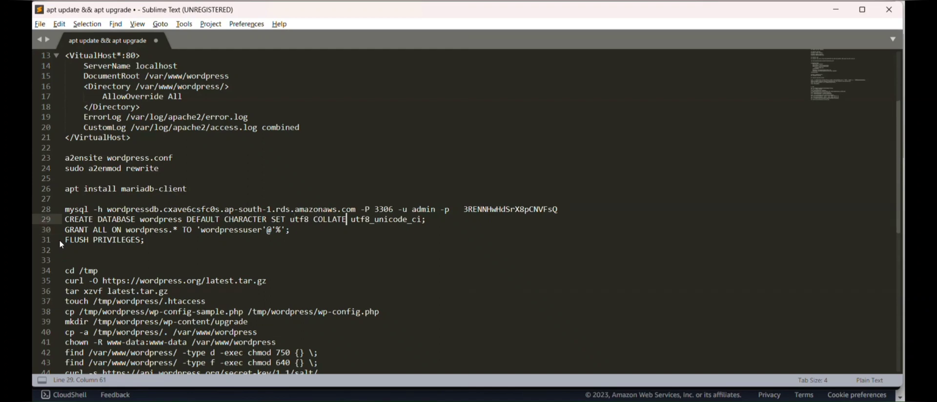
pyautogui.press('Return')
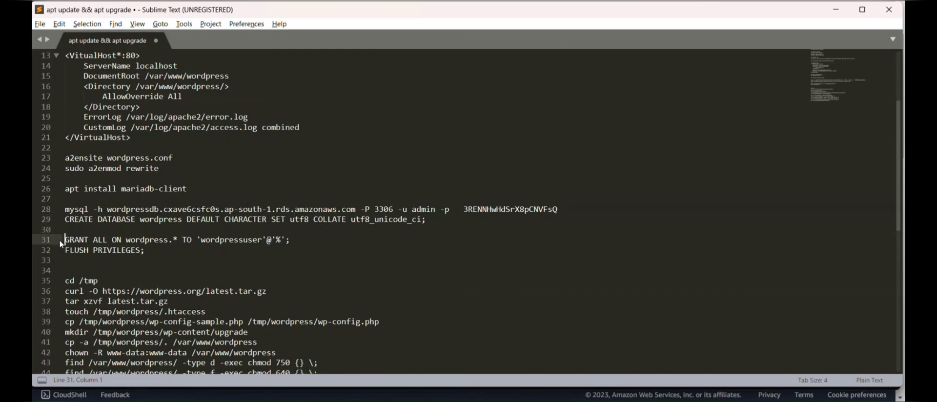
pyautogui.hotkey('ctrl', 'v')
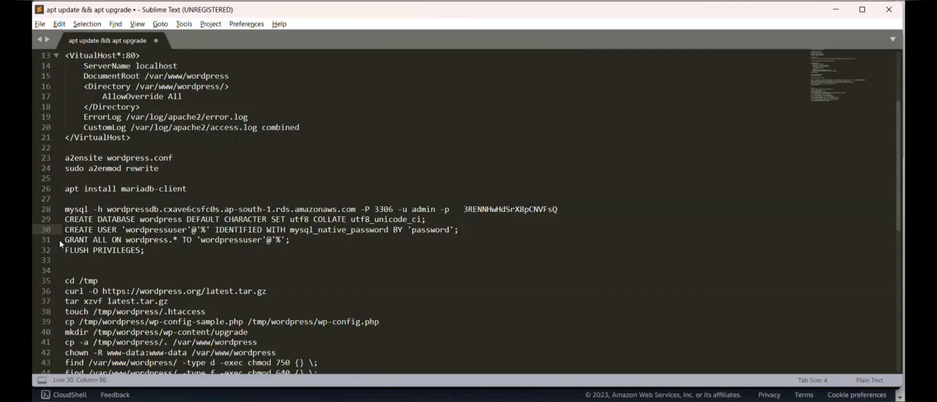
# Create wordpressuser, rerun the GRANT on the wordpress database, and enter flush privileges;.
pyautogui.hotkey('alt', 'Tab')
pyautogui.hotkey('ctrl', 'v')
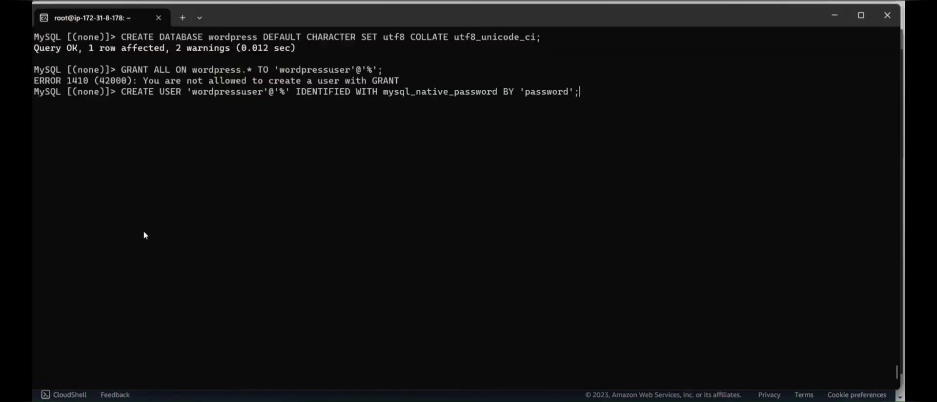
pyautogui.press('Return')
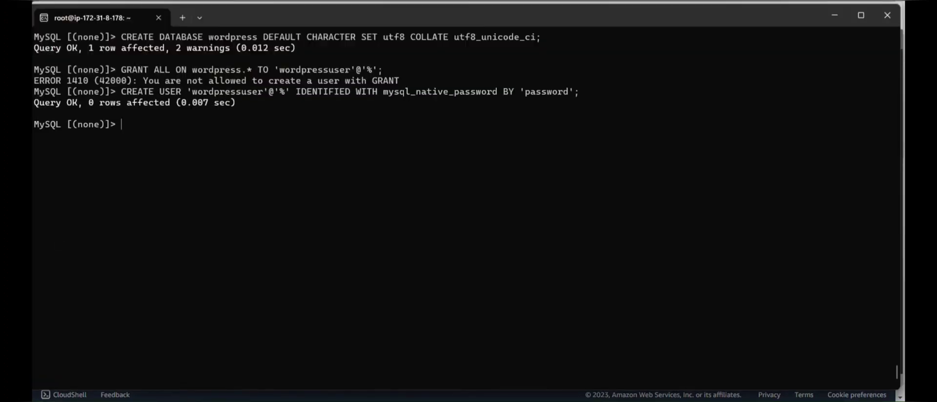
pyautogui.press('Up')
pyautogui.press('Up')
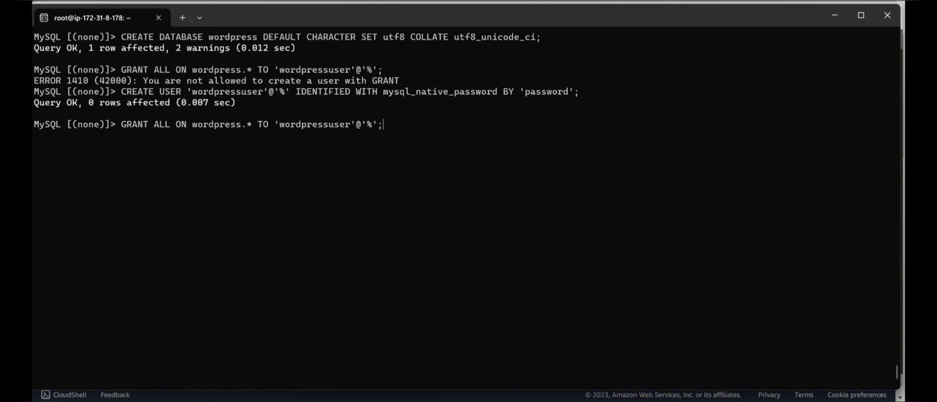
pyautogui.press('Return')
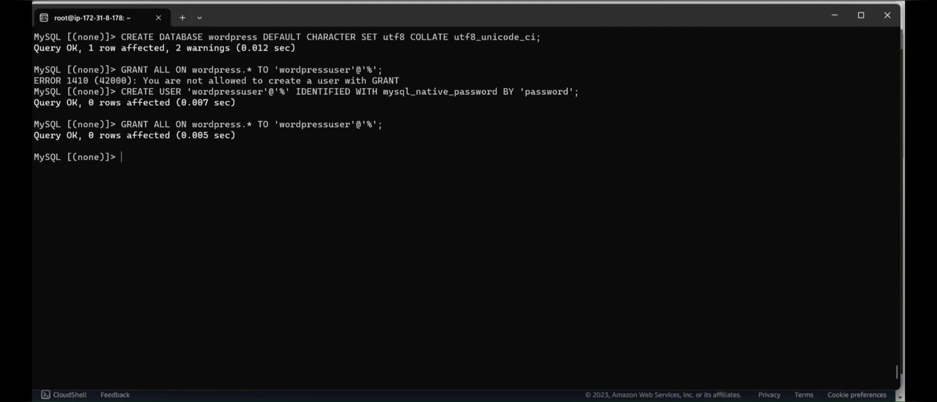
pyautogui.write('flush privileges;')
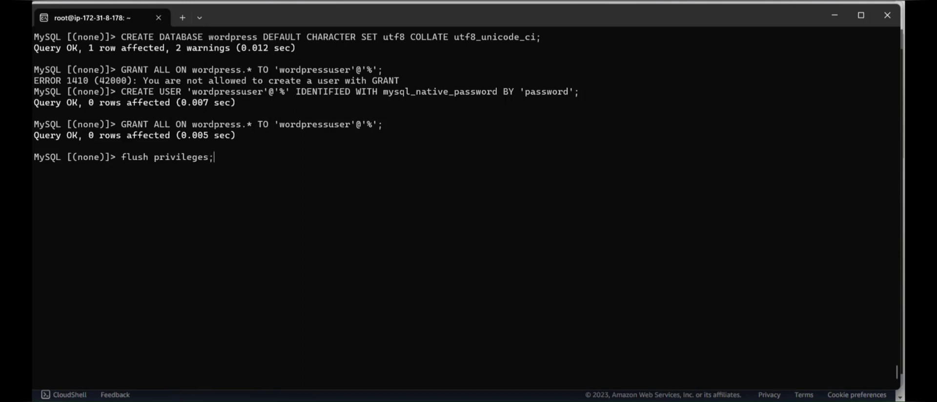
# Reload the privilege tables and exit the admin MySQL session.
pyautogui.press('Return')
pyautogui.write('ex')
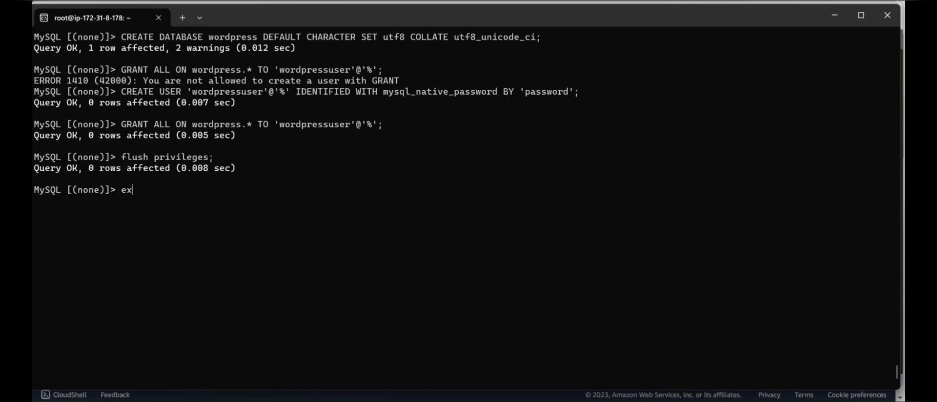
pyautogui.write('it')
pyautogui.press('Return')
# Log back in to the RDS server as wordpressuser instead of admin.
pyautogui.hotkey('ctrl', 'v')
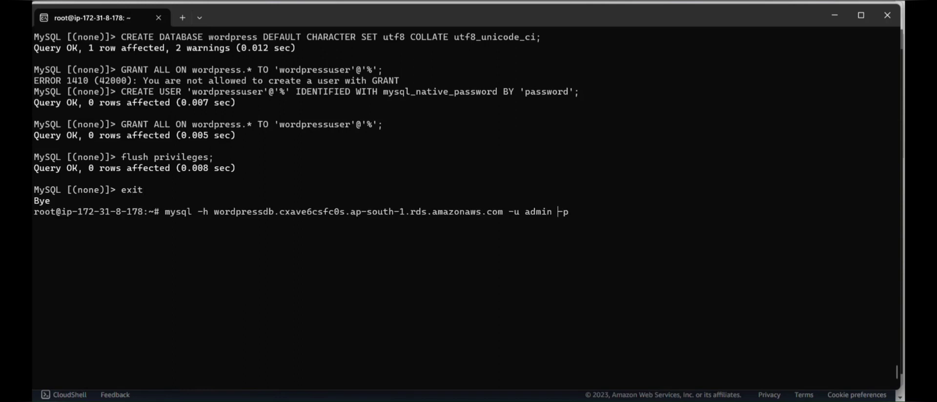
pyautogui.press('Left')
pyautogui.press('Left')
pyautogui.press('Left')
pyautogui.press('BackSpace')
pyautogui.press('BackSpace')
pyautogui.press('BackSpace')
pyautogui.press('BackSpace')
pyautogui.press('BackSpace')
pyautogui.write('wordpressuser')
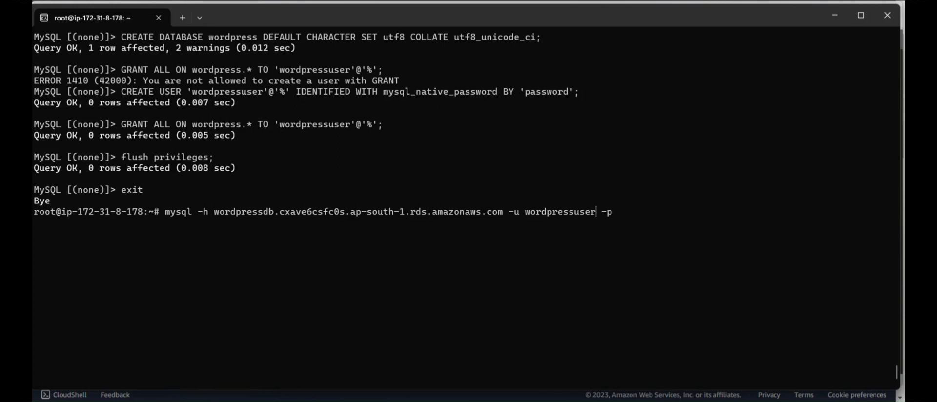
pyautogui.press('Return')
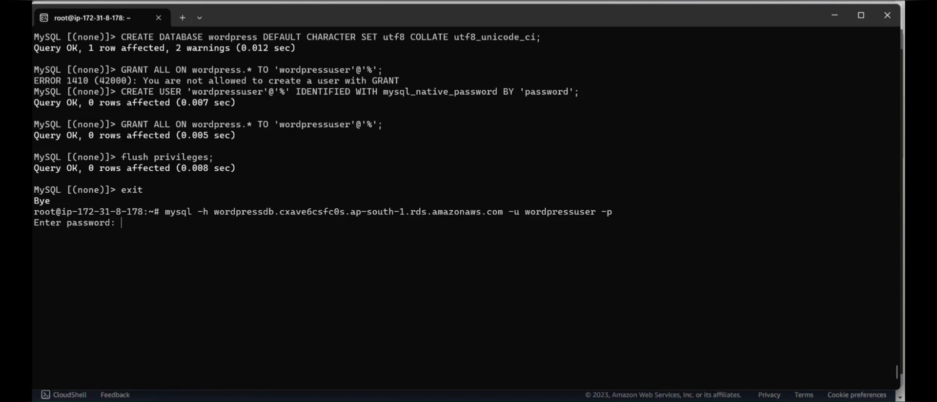
pyautogui.press('Return')
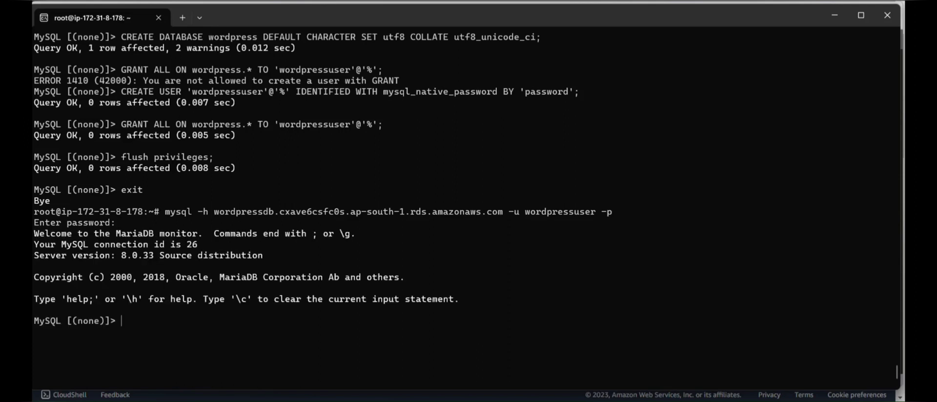
# List the databases to confirm wordpress exists, then exit; the MySQL client.
pyautogui.write('show database')
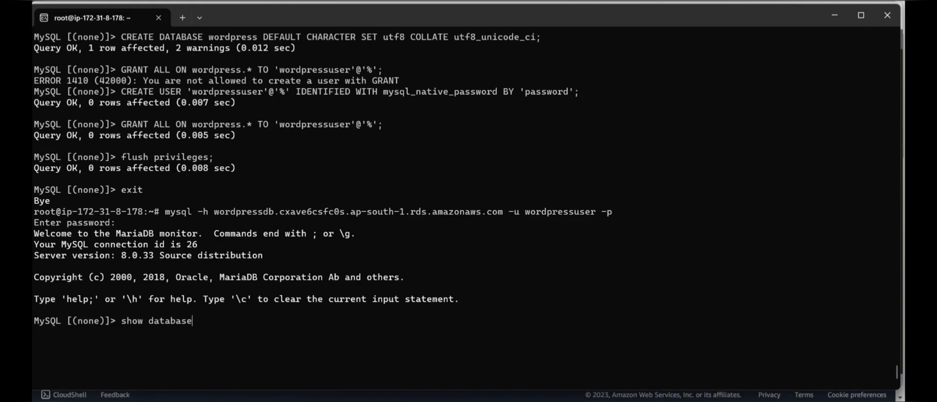
pyautogui.write('s;')
pyautogui.press('Return')
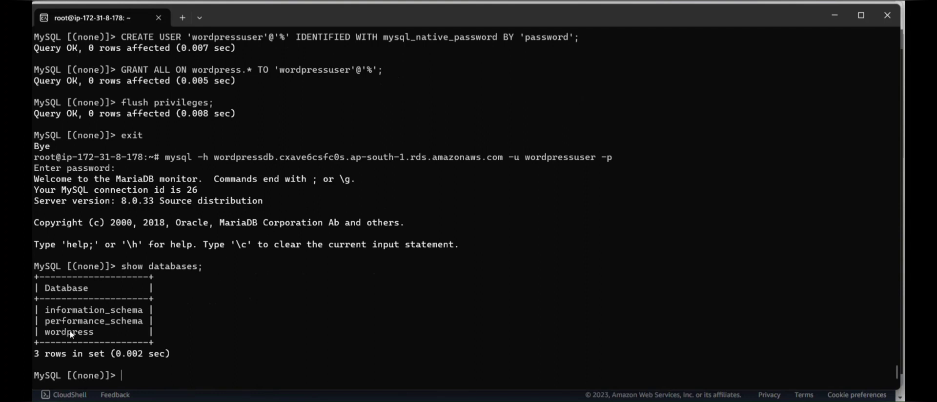
pyautogui.write('exit;')
pyautogui.press('Return')
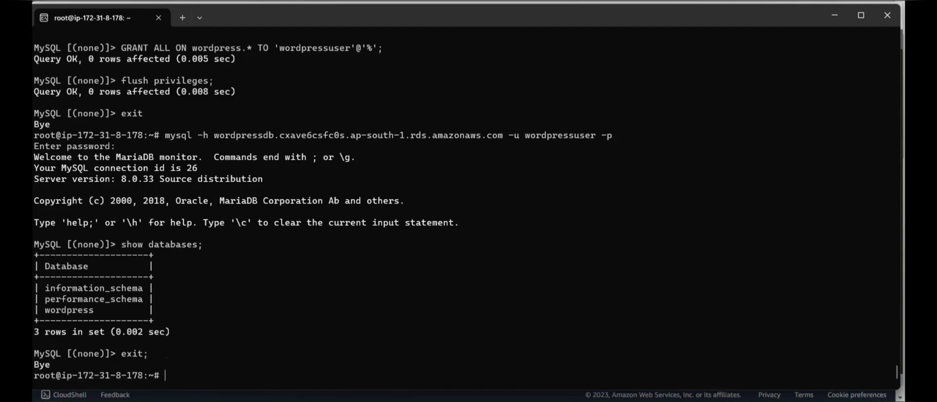
pyautogui.hotkey('alt', 'Tab')
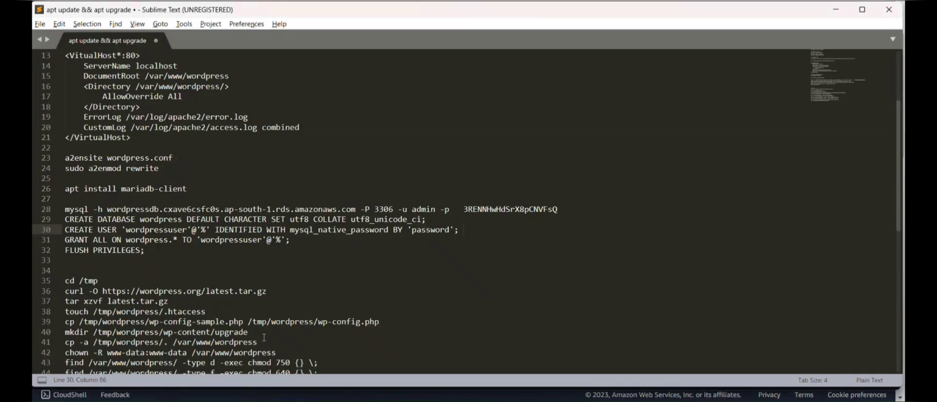
pyautogui.scroll(-3, 298, 320)
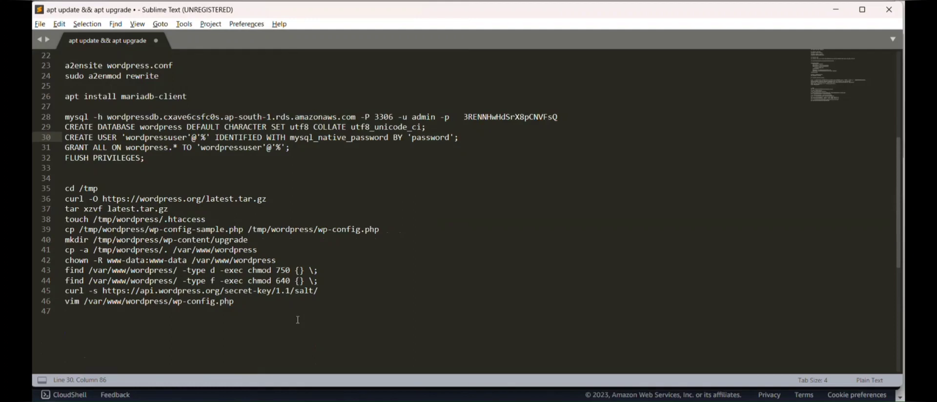
pyautogui.hotkey('alt', 'Tab')
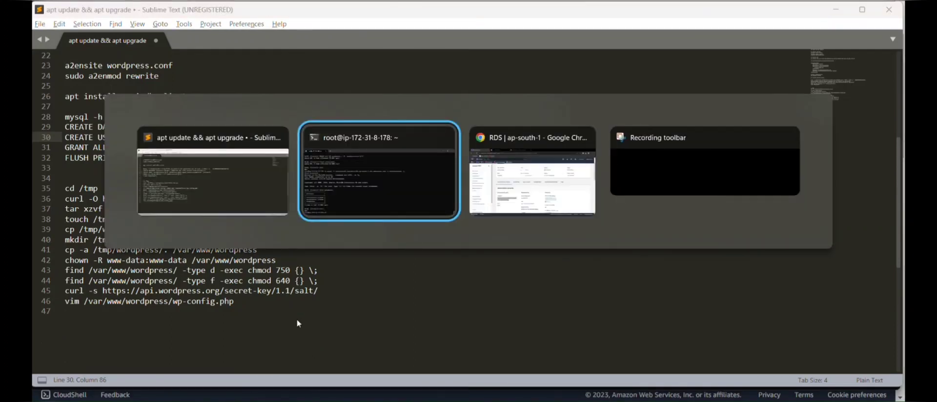
pyautogui.press('Tab')
pyautogui.press('Tab')
pyautogui.press('Tab')
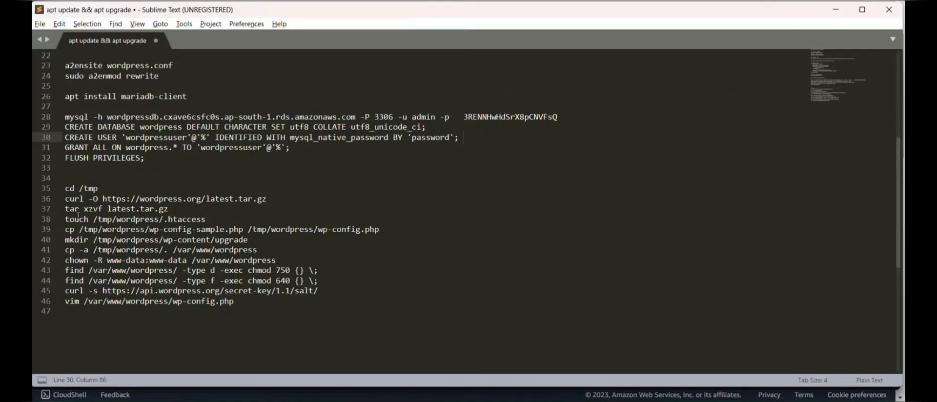
pyautogui.tripleClick(65, 198)
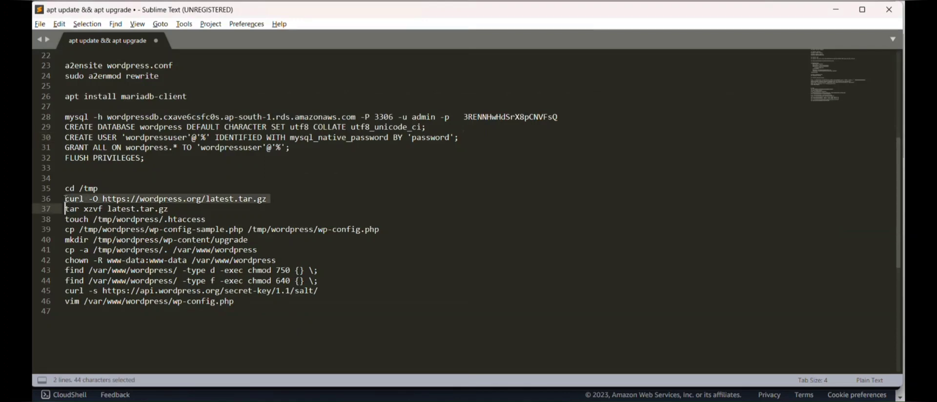
pyautogui.click(122, 199)
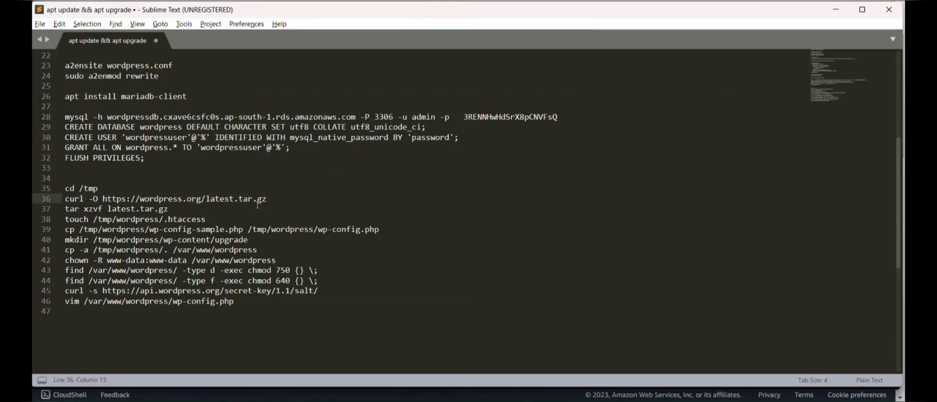
pyautogui.moveTo(273, 199); pyautogui.dragTo(65, 199)
pyautogui.hotkey('ctrl', 'c')
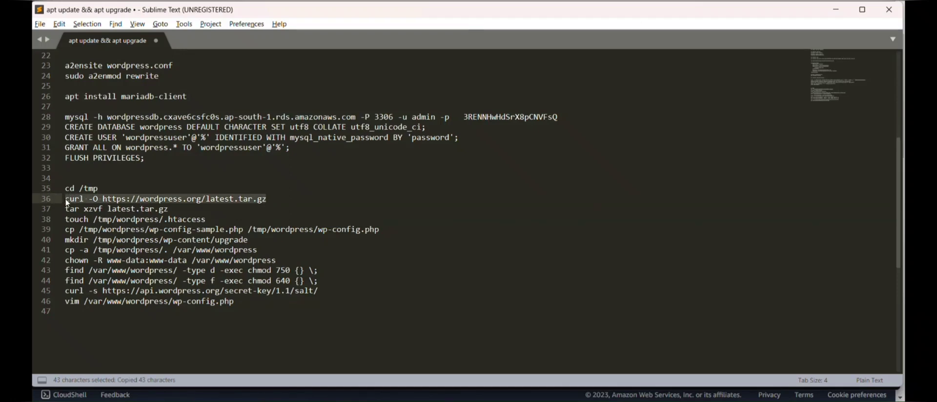
pyautogui.hotkey('alt', 'Tab')
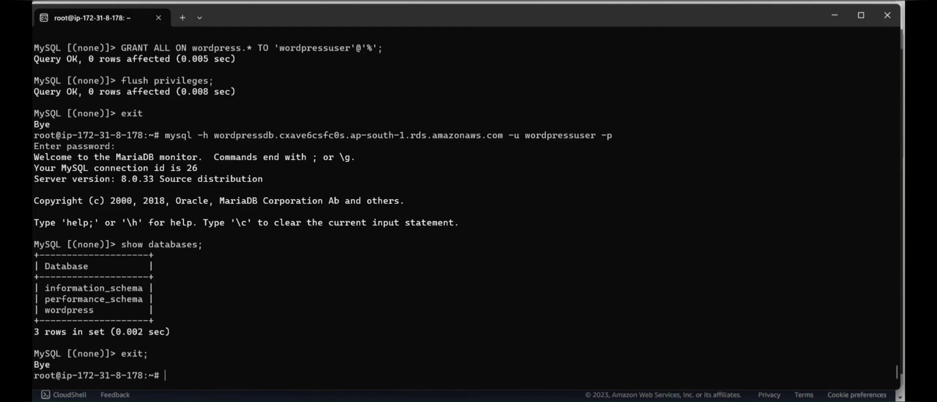
# Change into /tmp and download latest.tar.gz with the pasted curl command.
pyautogui.write('cd /tmp')
pyautogui.press('Return')
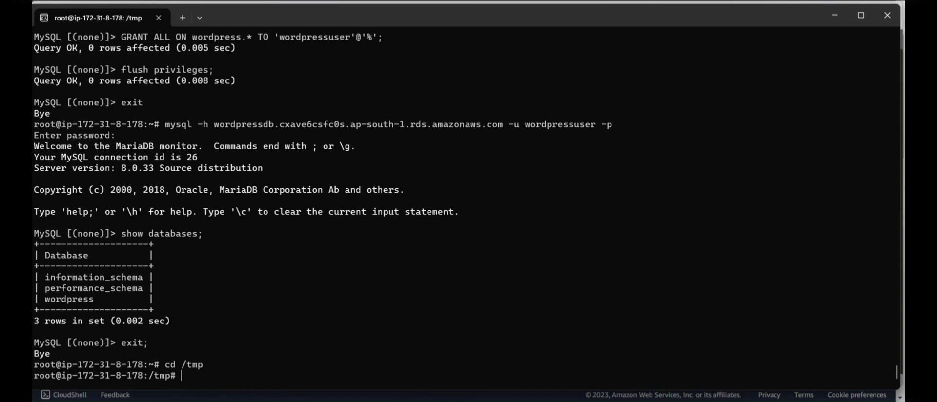
pyautogui.write('pwd')
pyautogui.press('Return')
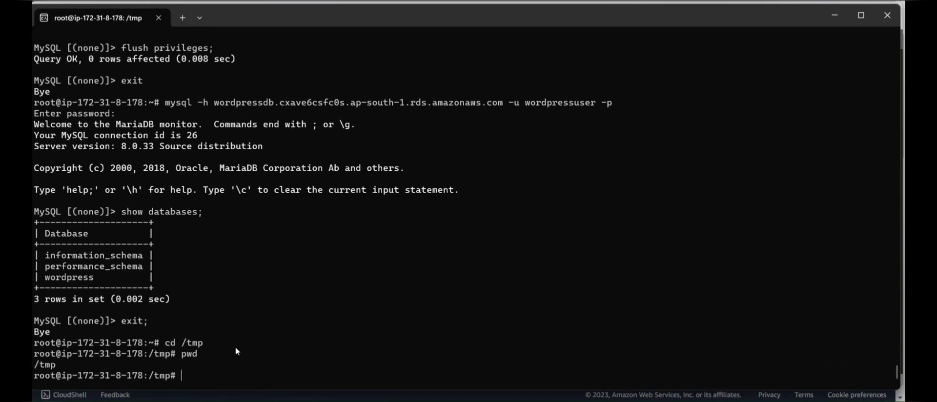
pyautogui.hotkey('ctrl', 'v')
pyautogui.press('Return')
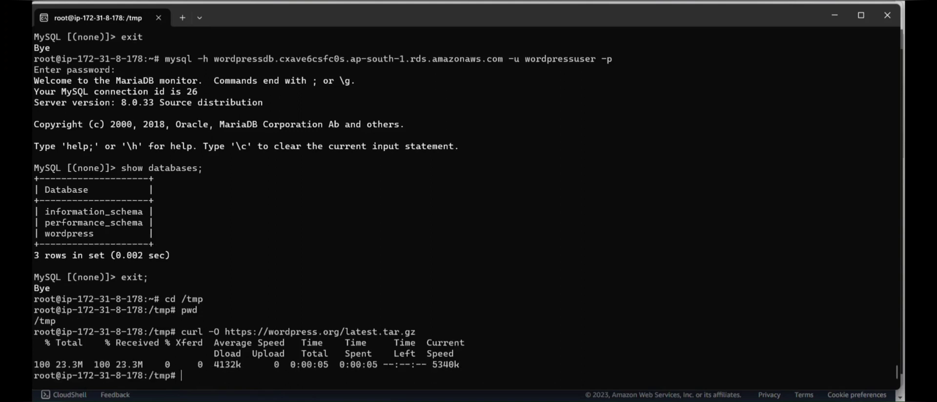
# Extract the archive with tar -xzvf latest.tar.gz.
pyautogui.write('ls')
pyautogui.press('Return')
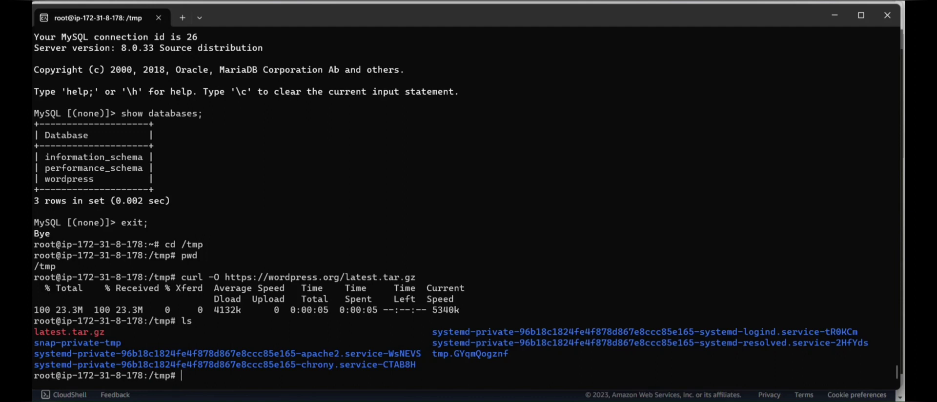
pyautogui.write('tar -xzvf')
pyautogui.moveTo(34, 328); pyautogui.dragTo(103, 333)
pyautogui.hotkey('ctrl', 'c')
pyautogui.rightClick(248, 371)
pyautogui.press('Return')
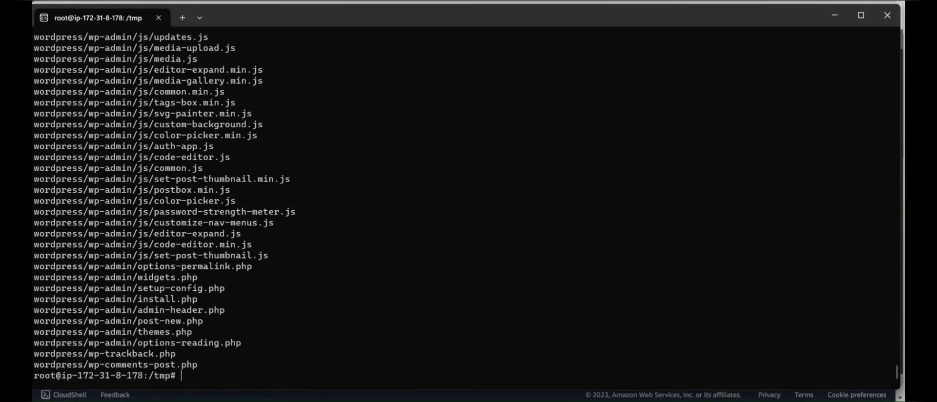
# Verify the extracted wordpress folder with ls and ls -l | grep -i wo.
pyautogui.write('ls')
pyautogui.press('Return')
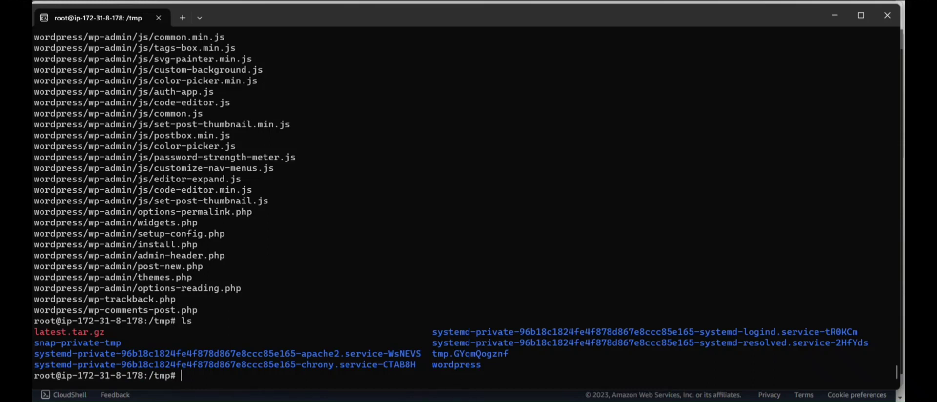
pyautogui.write('ls -l | grep -i wo')
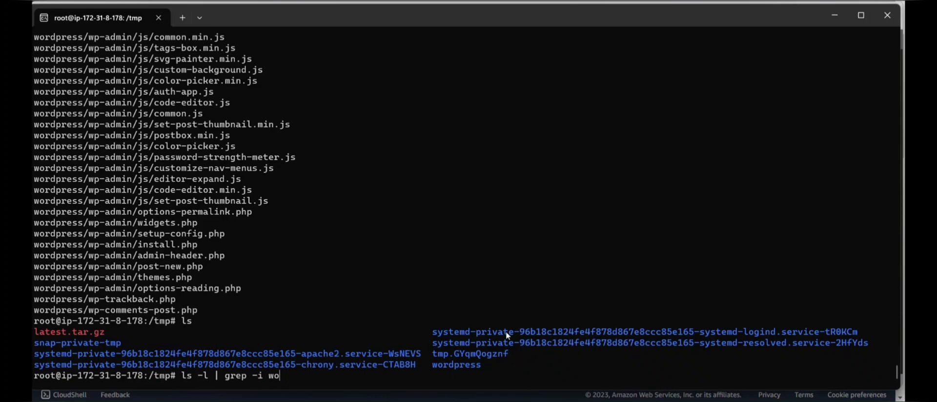
pyautogui.press('Return')
pyautogui.press('Return')
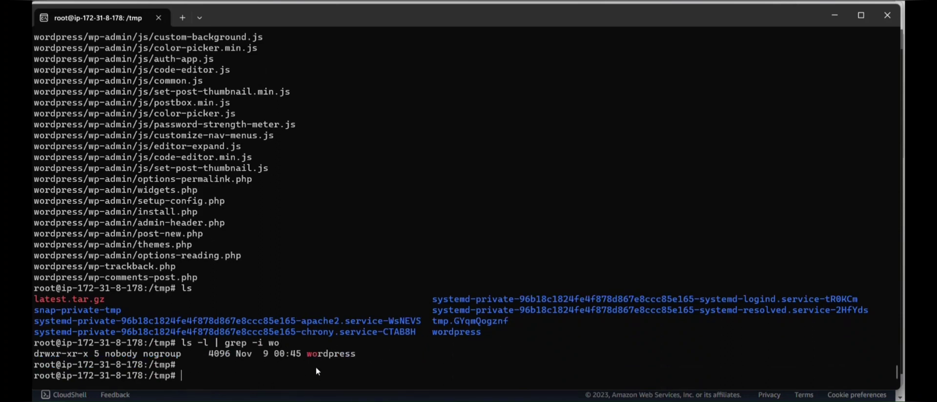
pyautogui.hotkey('alt', 'Tab')
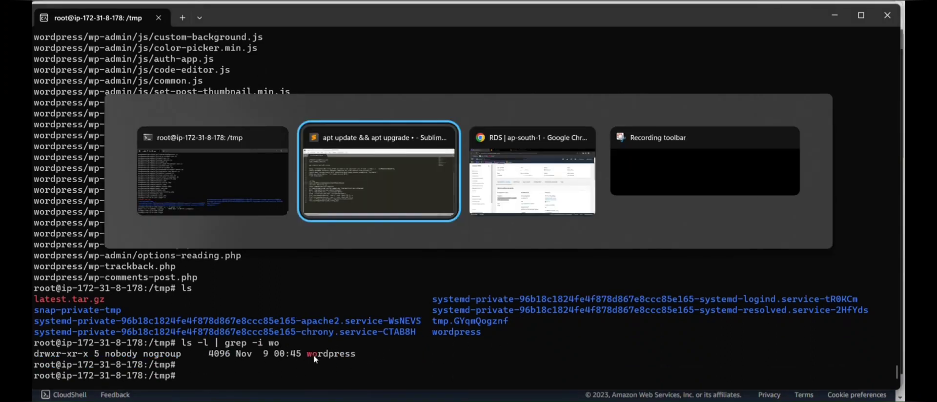
# Copy the touch .htaccess and wp-config copy commands from the notes.
pyautogui.click(402, 266)
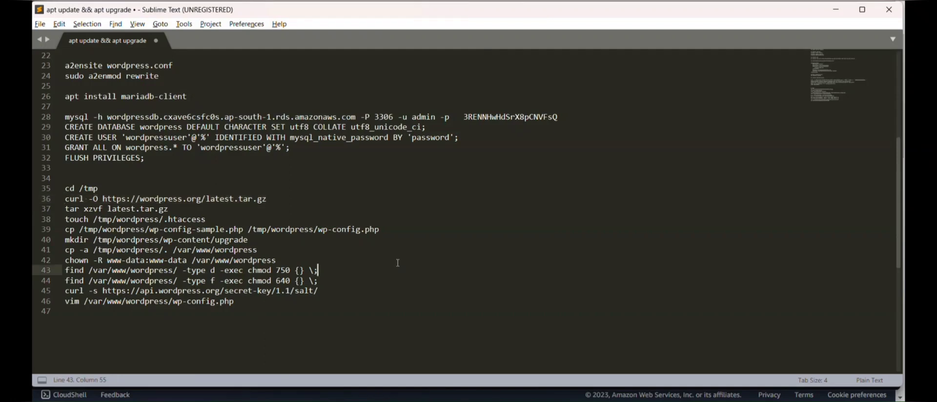
pyautogui.tripleClick(65, 219)
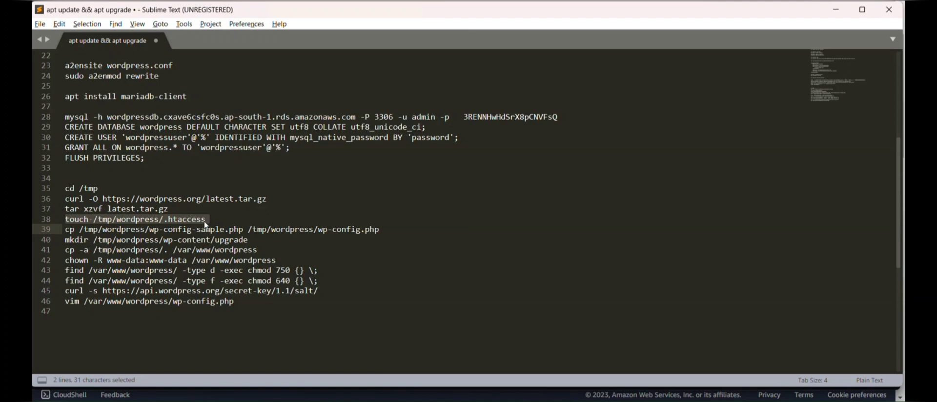
pyautogui.hotkey('ctrl', 'c')
pyautogui.click(320, 239)
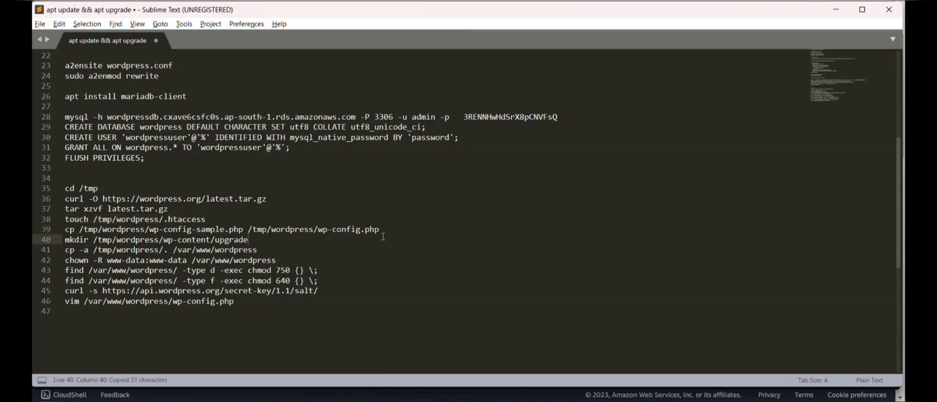
pyautogui.moveTo(381, 229); pyautogui.dragTo(317, 230)
pyautogui.moveTo(145, 239); pyautogui.dragTo(32, 228)
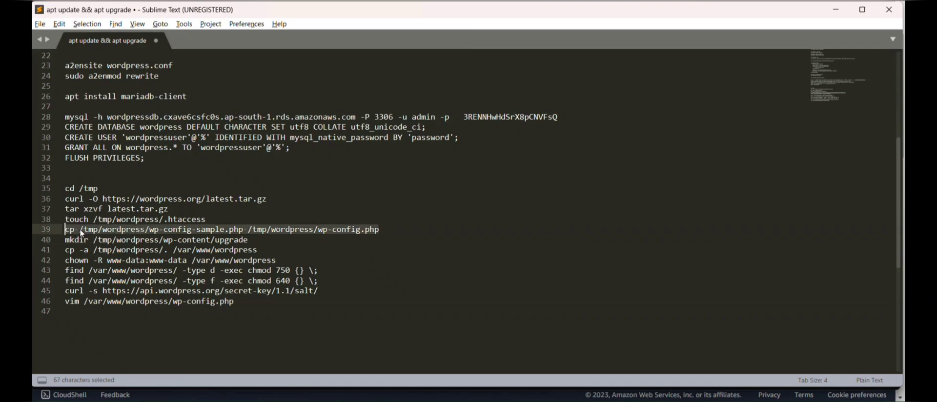
# Create the empty .htaccess and wp-config.php from the sample via clipboard history.
pyautogui.hotkey('alt', 'Tab')
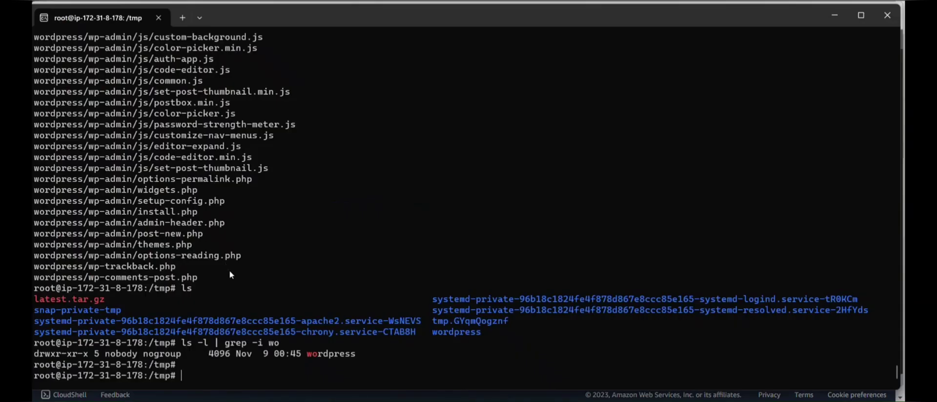
pyautogui.hotkey('ctrl', '`')
pyautogui.press('Down')
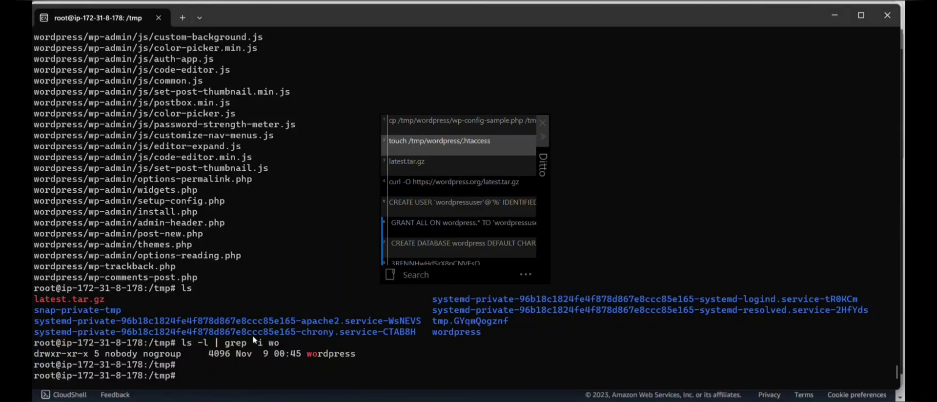
pyautogui.press('Return')
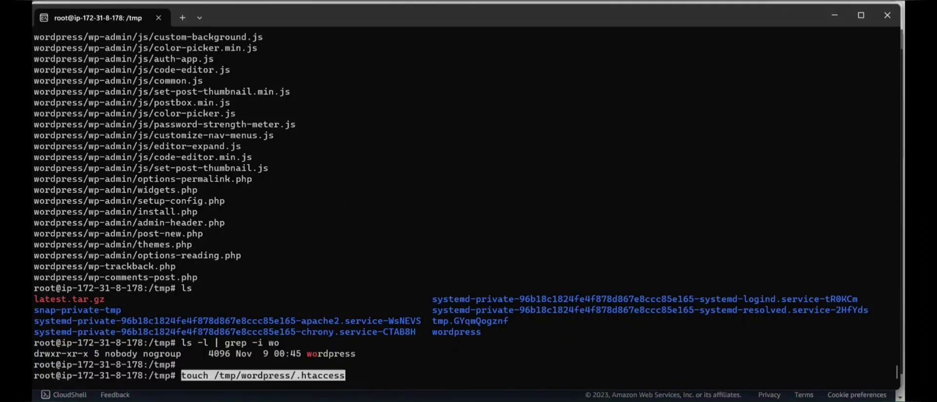
pyautogui.press('Return')
pyautogui.hotkey('ctrl', '`')
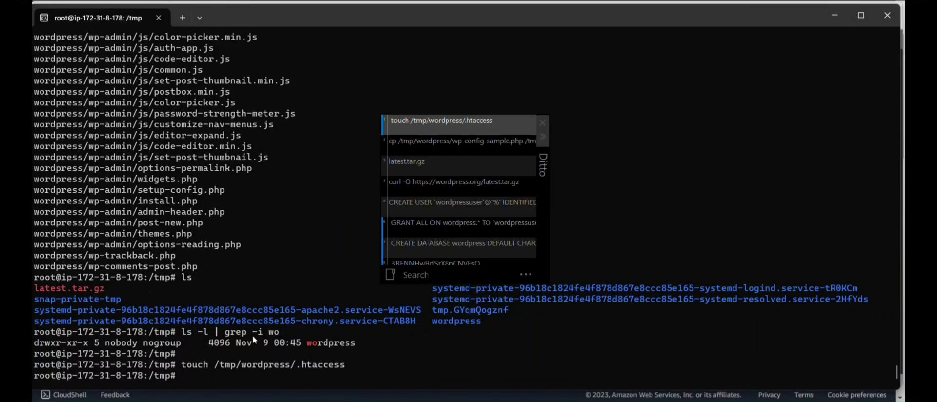
pyautogui.press('Down')
pyautogui.press('Return')
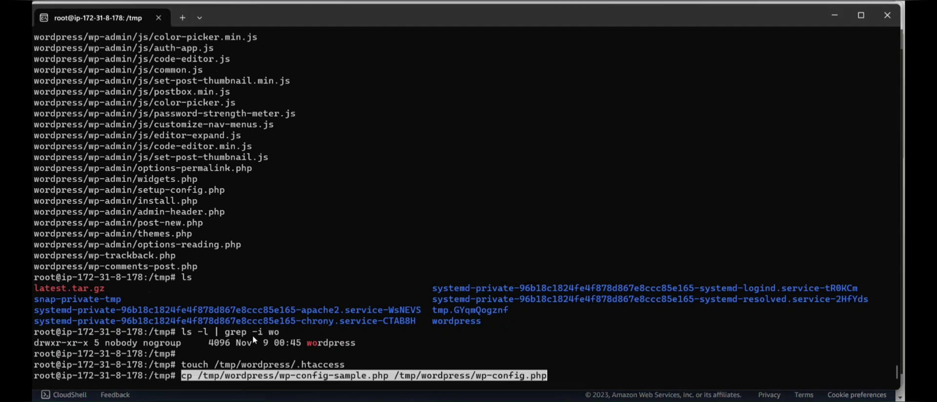
pyautogui.press('Return')
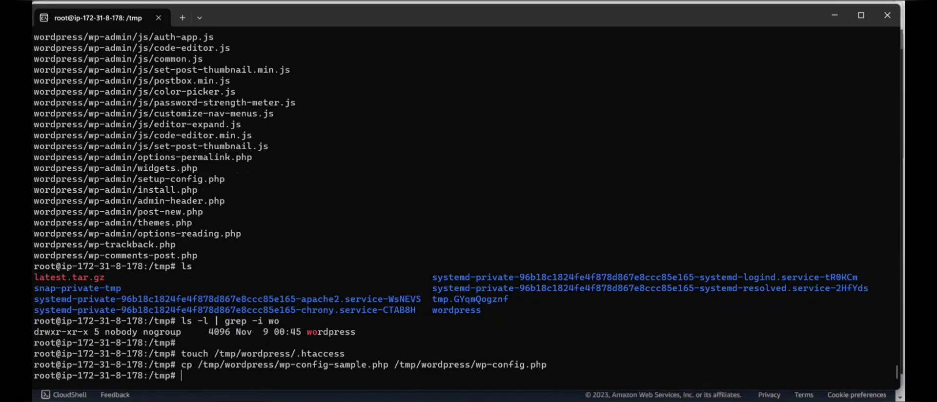
# Create the wp-content/upgrade folder with the mkdir command from the notes.
pyautogui.hotkey('alt', 'Tab')
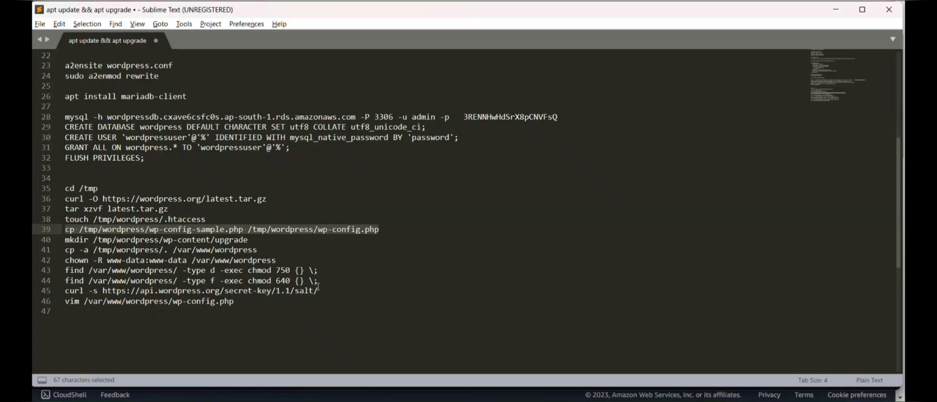
pyautogui.moveTo(247, 240); pyautogui.dragTo(67, 241)
pyautogui.hotkey('alt', 'Tab')
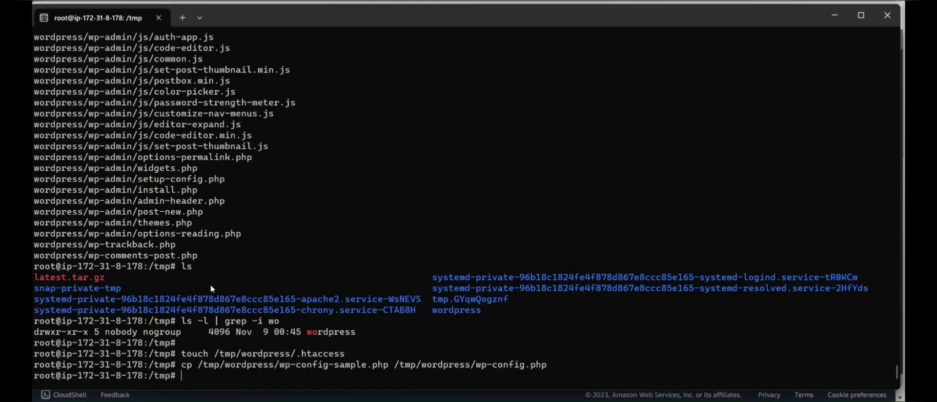
pyautogui.hotkey('ctrl', 'v')
pyautogui.press('Return')
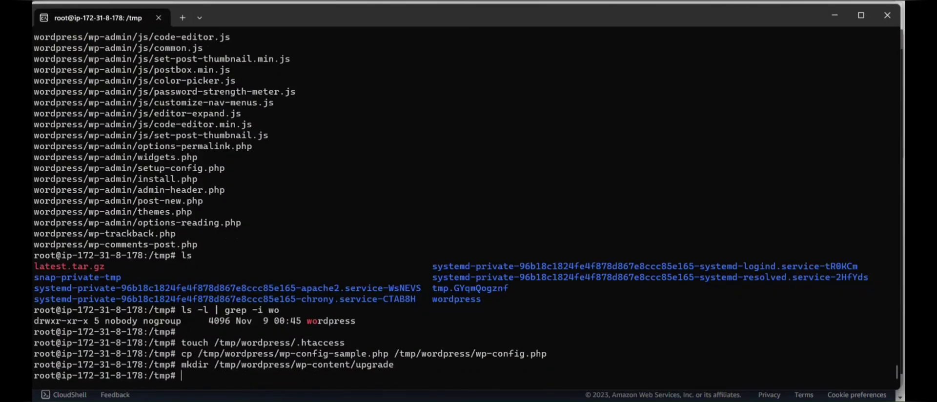
# Copy the WordPress files with cp -a /tmp/wordpress/. /var/www/wordpress.
pyautogui.hotkey('alt', 'Tab')
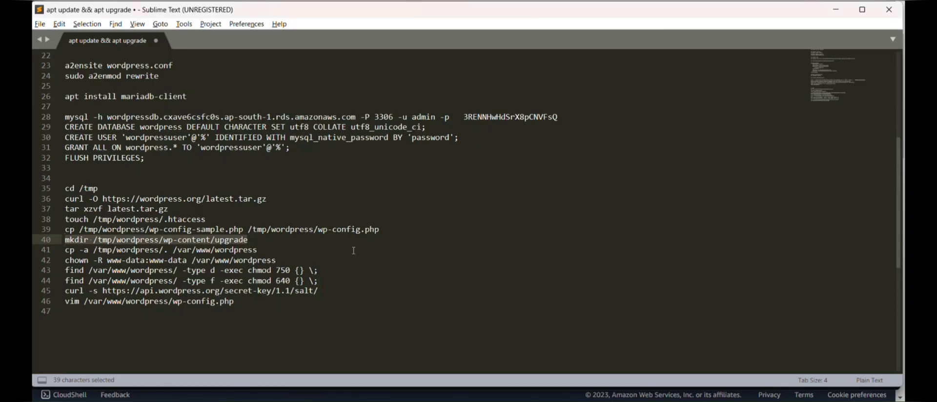
pyautogui.moveTo(264, 247); pyautogui.dragTo(63, 249)
pyautogui.hotkey('ctrl', 'c')
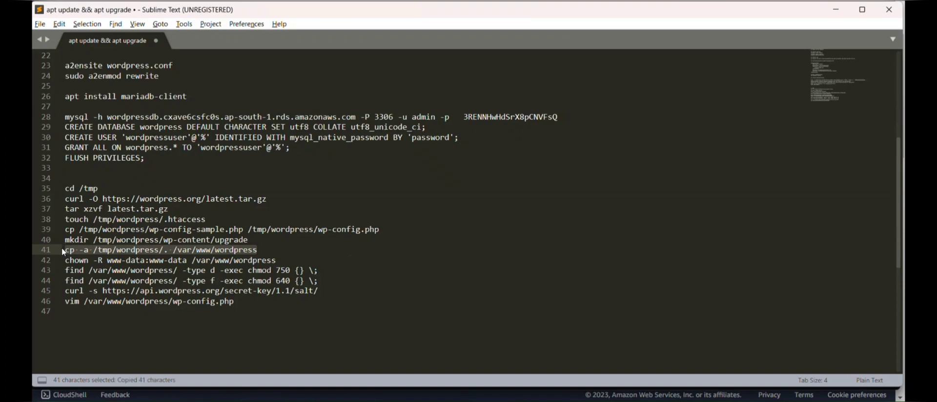
pyautogui.hotkey('alt', 'Tab')
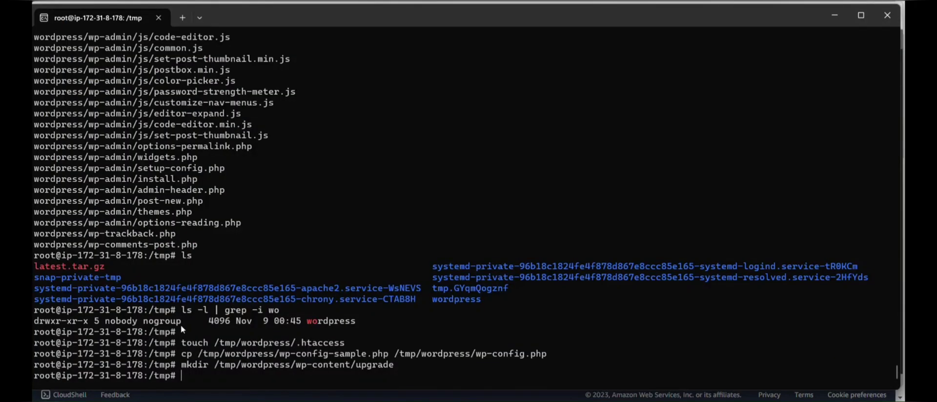
pyautogui.hotkey('ctrl', 'v')
pyautogui.press('Return')
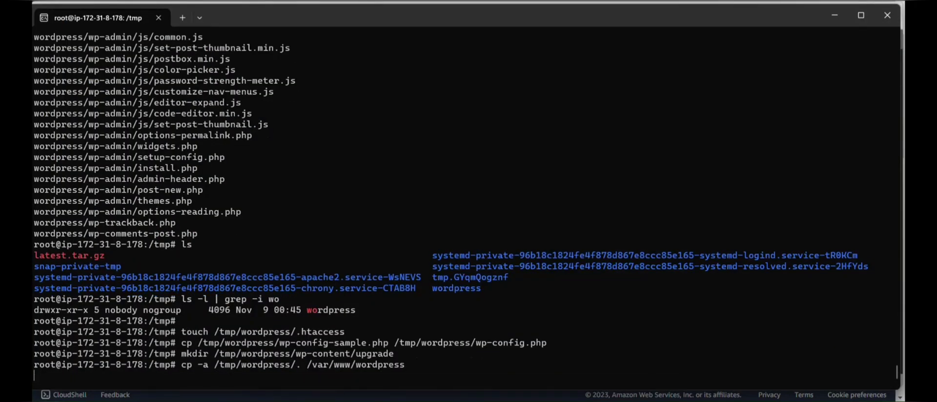
pyautogui.hotkey('alt', 'Tab')
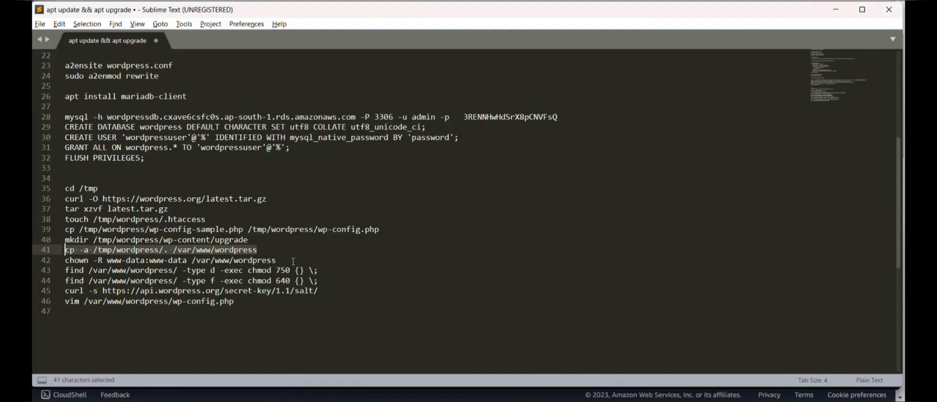
pyautogui.hotkey('alt', 'Tab')
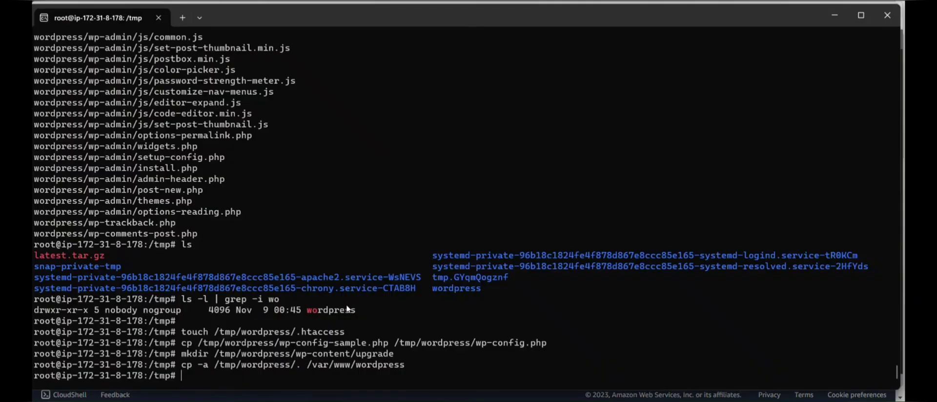
pyautogui.write('cd /var/www')
pyautogui.press('Return')
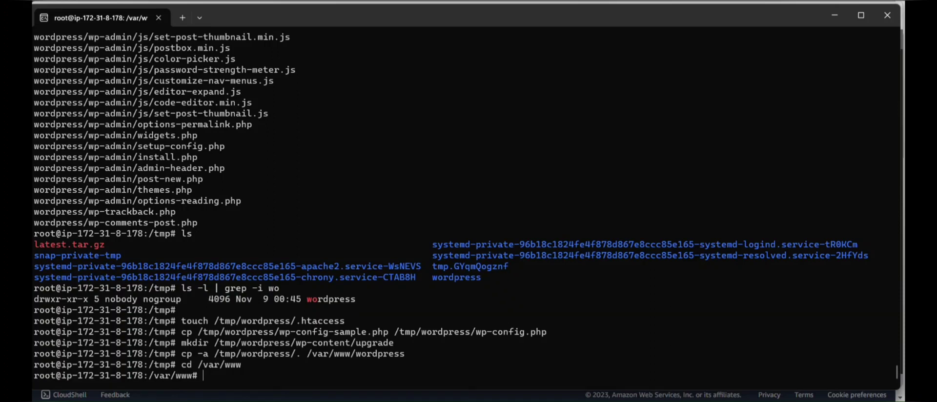
# Clear the screen, list /var/www, and give www-data:www-data recursive ownership of the WordPress folder.
pyautogui.hotkey('ctrl', 'l')
pyautogui.write('ls')
pyautogui.press('Return')
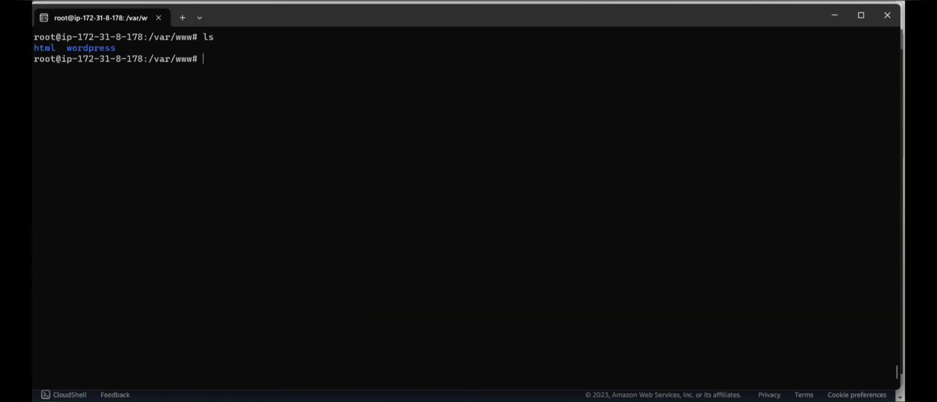
pyautogui.hotkey('alt', 'Tab')
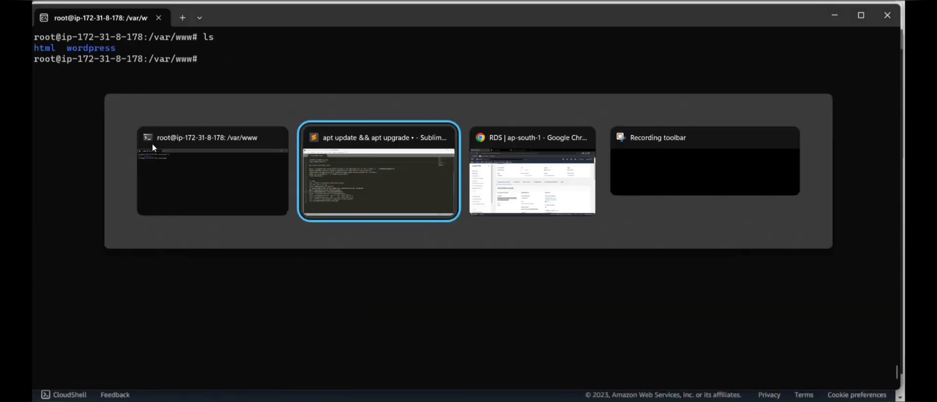
pyautogui.moveTo(277, 261); pyautogui.dragTo(65, 263)
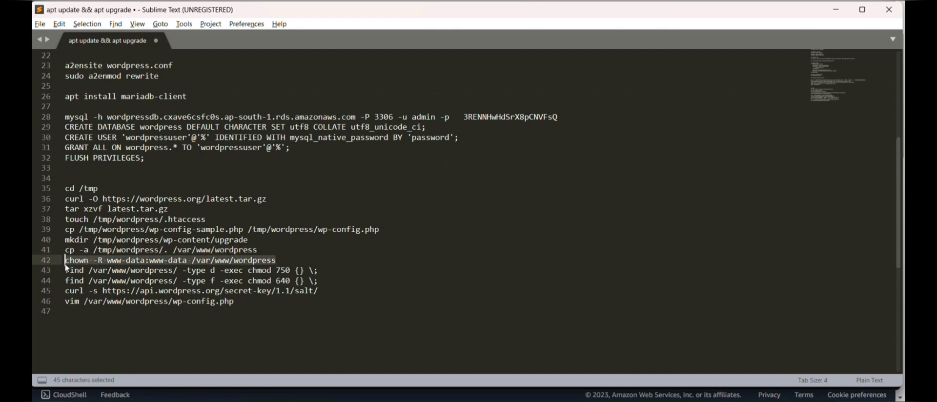
pyautogui.hotkey('ctrl', 'c')
pyautogui.hotkey('alt', 'Tab')
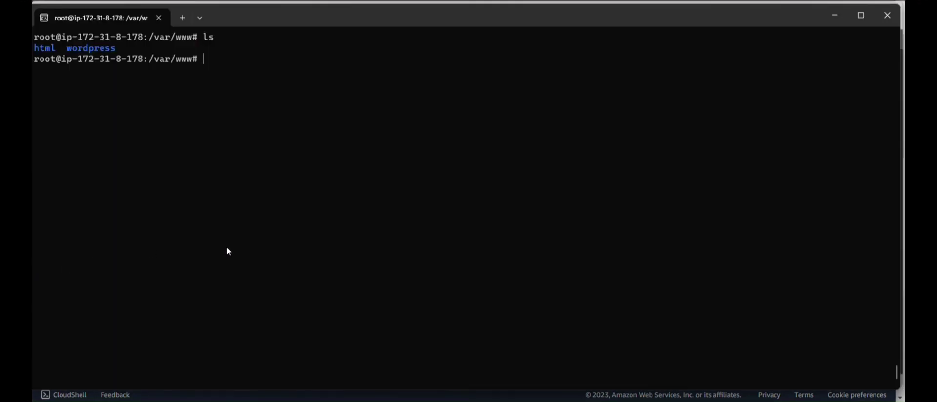
pyautogui.hotkey('ctrl', 'v')
pyautogui.press('Return')
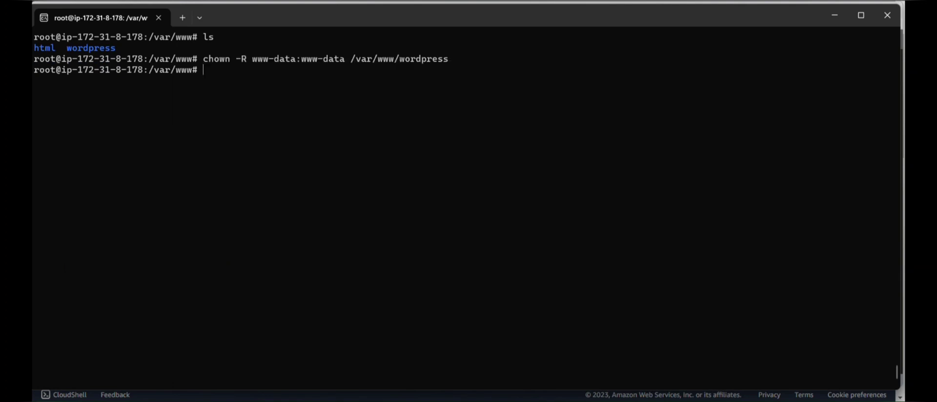
# Set all WordPress directories to 750 with the find … chmod command.
pyautogui.hotkey('alt', 'Tab')
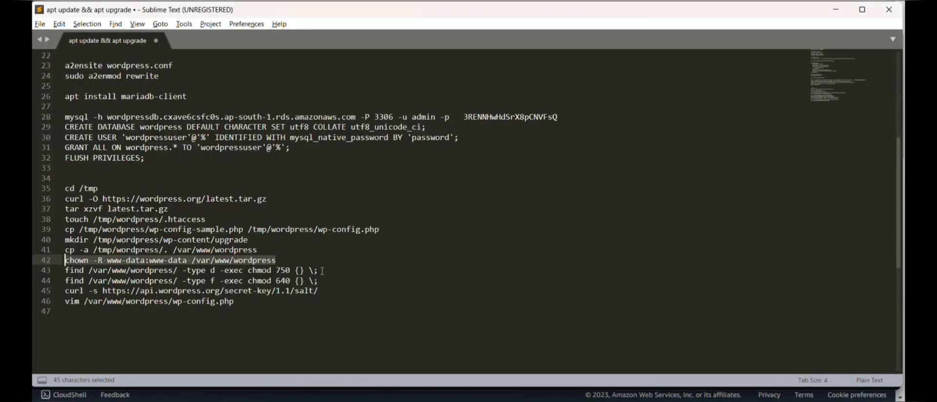
pyautogui.moveTo(322, 270); pyautogui.dragTo(38, 265)
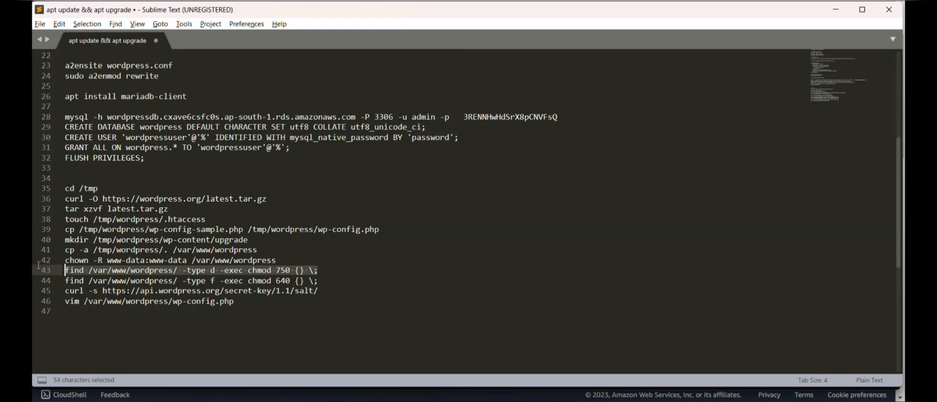
pyautogui.hotkey('ctrl', 'c')
pyautogui.hotkey('alt', 'Tab')
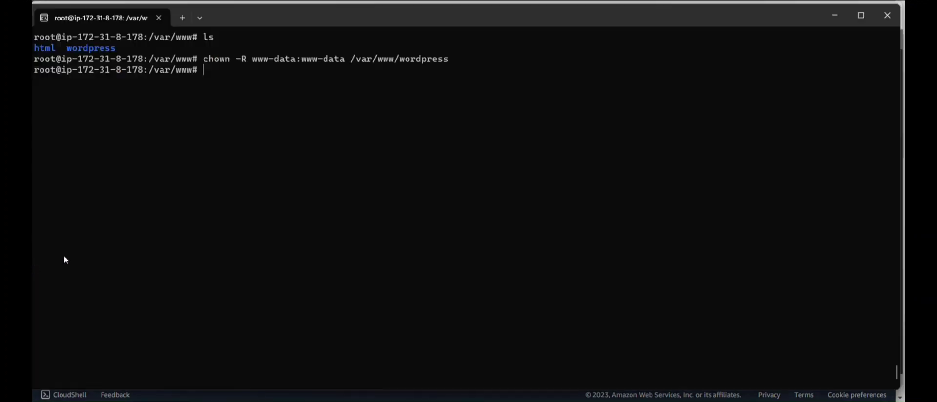
pyautogui.hotkey('ctrl', 'v')
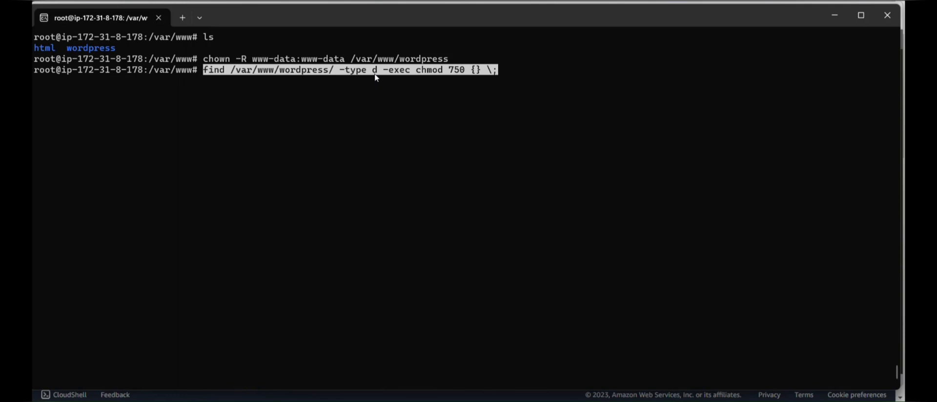
pyautogui.press('Return')
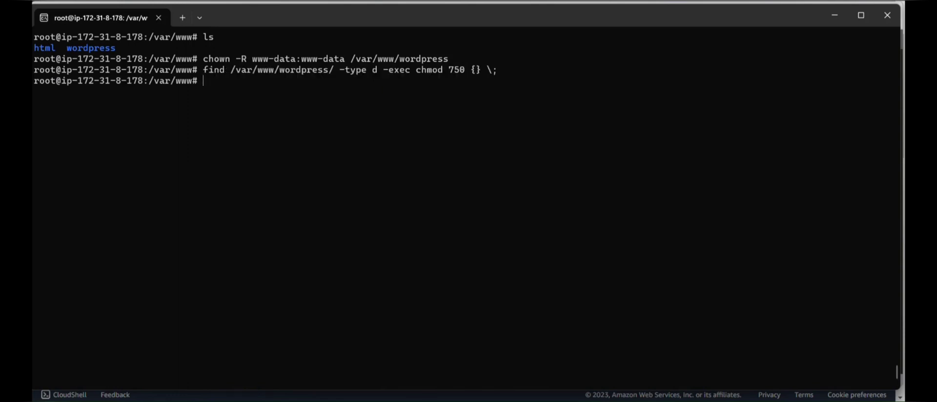
# Set all WordPress files to 640 with the second find … chmod command.
pyautogui.hotkey('alt', 'Tab')
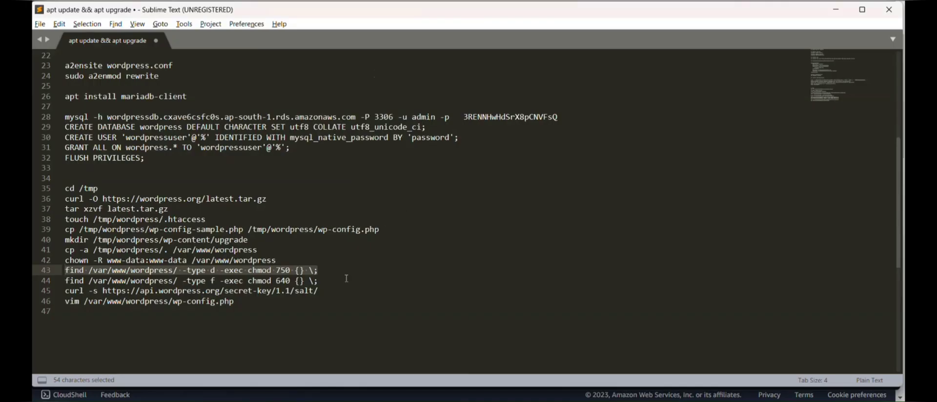
pyautogui.moveTo(346, 281); pyautogui.dragTo(31, 282)
pyautogui.hotkey('ctrl', 'c')
pyautogui.hotkey('alt', 'Tab')
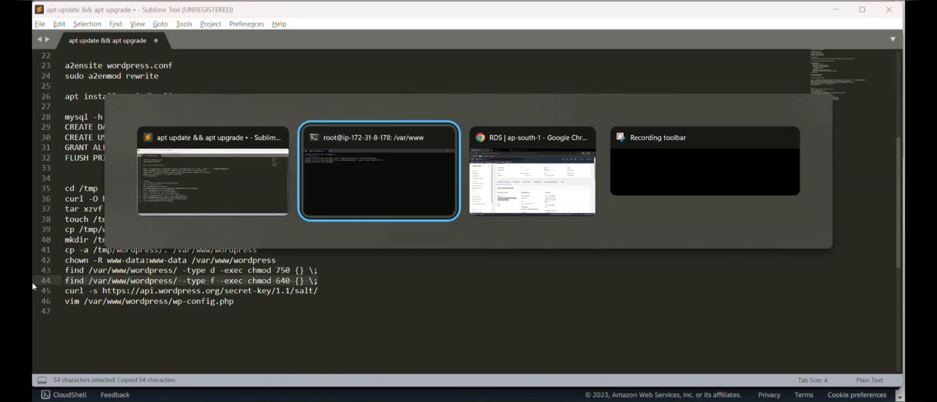
pyautogui.hotkey('ctrl', 'v')
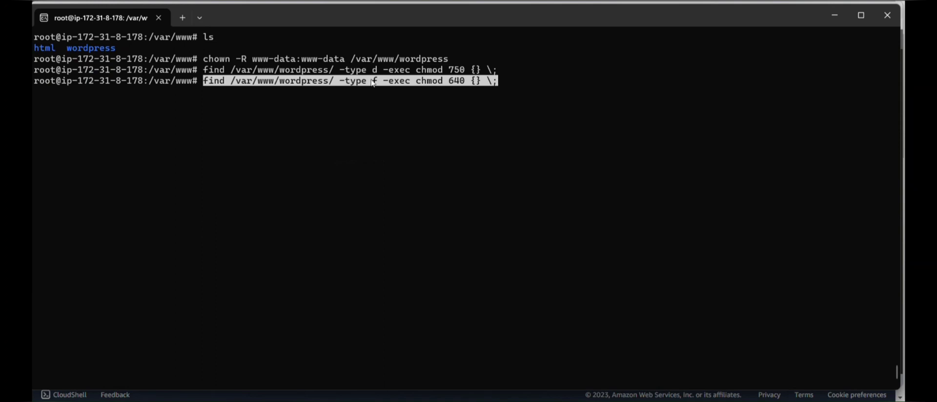
pyautogui.press('Return')
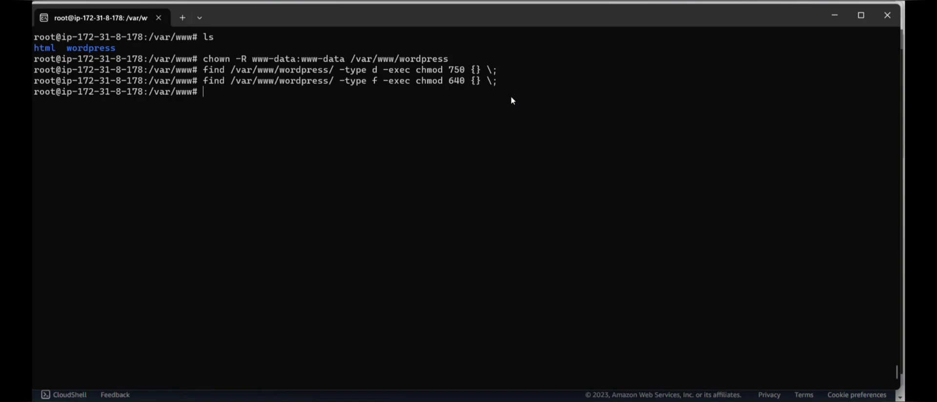
pyautogui.hotkey('alt', 'Tab')
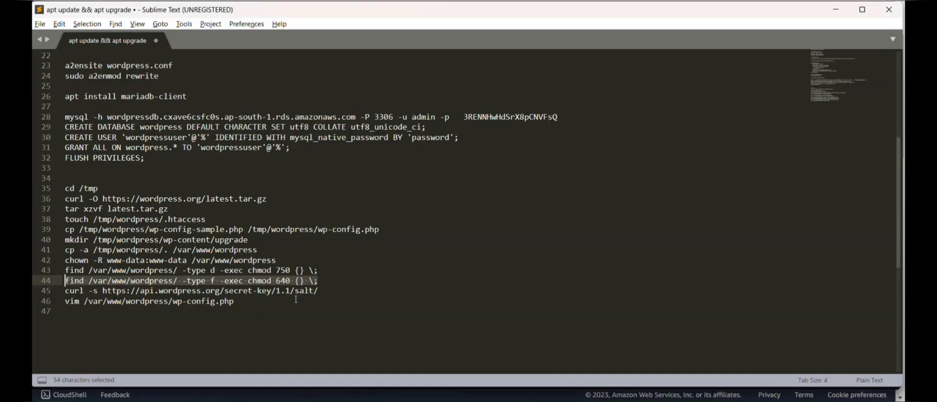
# Fetch fresh WordPress keys and salts with the curl secret-key command and copy them.
pyautogui.moveTo(325, 293); pyautogui.dragTo(41, 292)
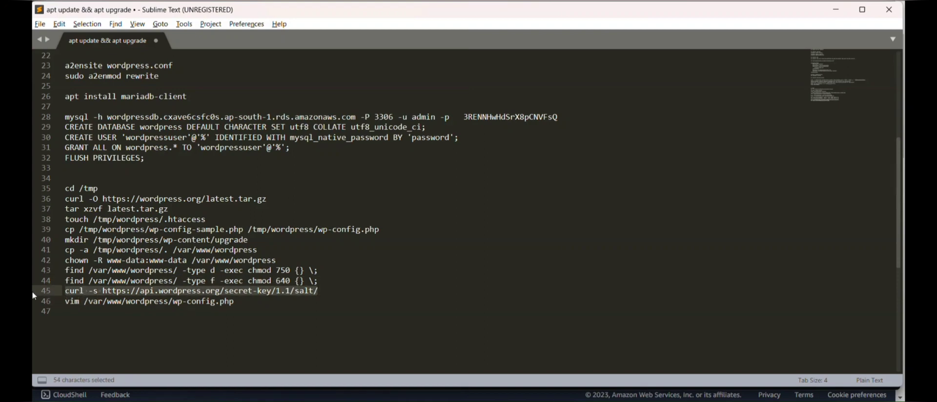
pyautogui.hotkey('ctrl', 'c')
pyautogui.hotkey('alt', 'Tab')
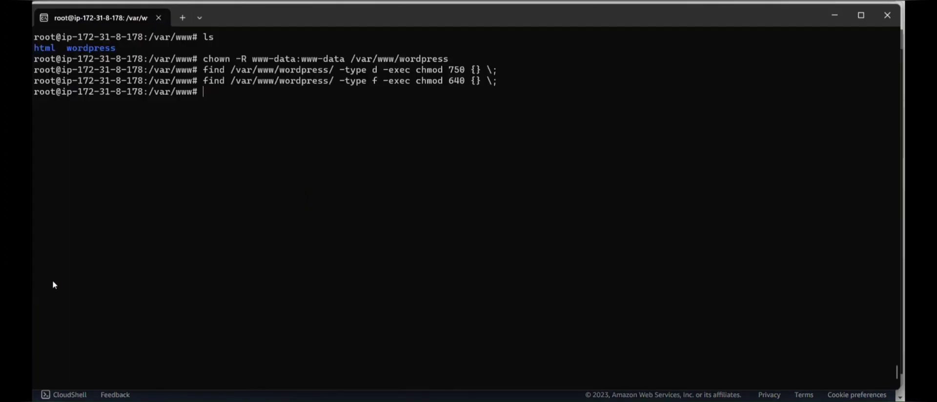
pyautogui.hotkey('ctrl', 'v')
pyautogui.press('Return')
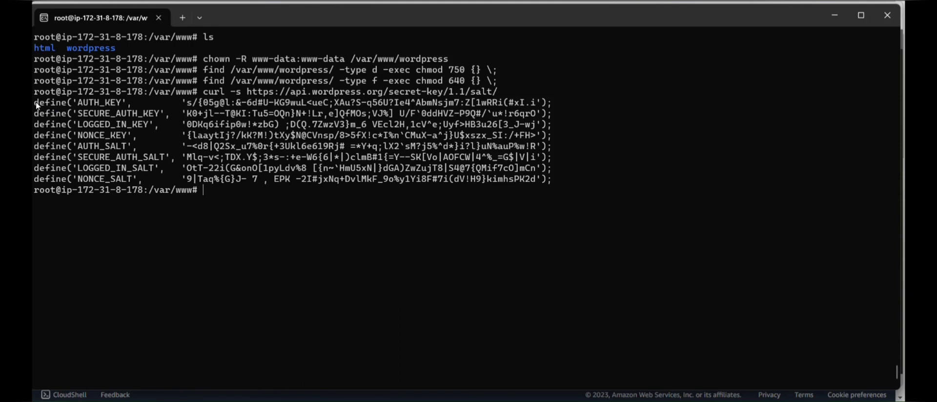
pyautogui.moveTo(36, 102); pyautogui.dragTo(546, 182)
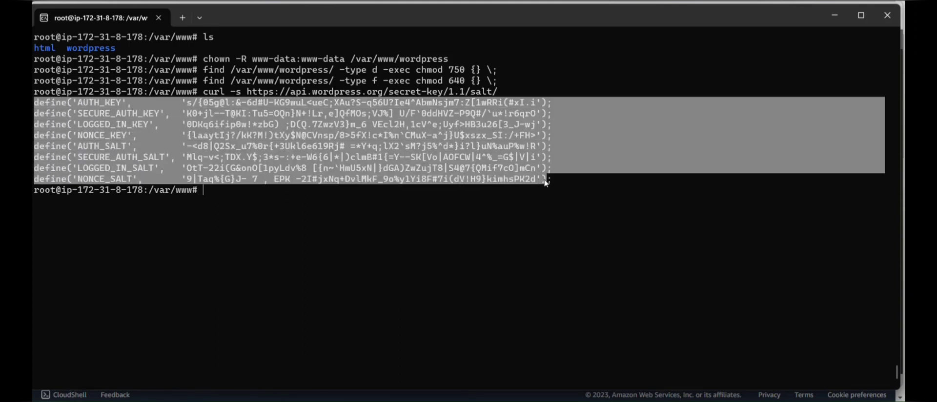
pyautogui.hotkey('ctrl', 'c')
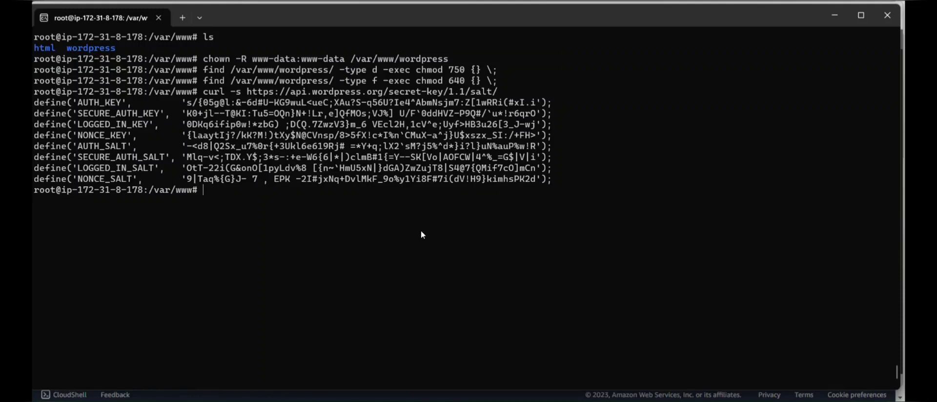
# Open wordpress/wp-config.php in vim.
pyautogui.write('vim word')
pyautogui.press('Tab')
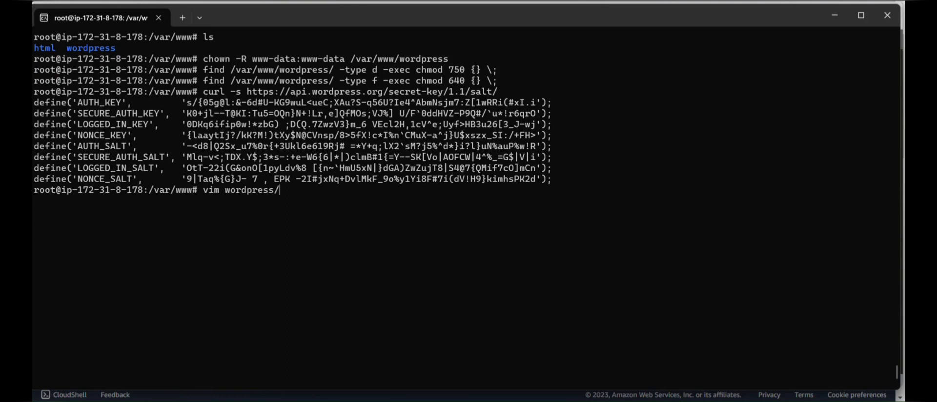
pyautogui.write('wp-c')
pyautogui.press('Tab')
pyautogui.press('Tab')
pyautogui.press('Tab')
pyautogui.press('Tab')
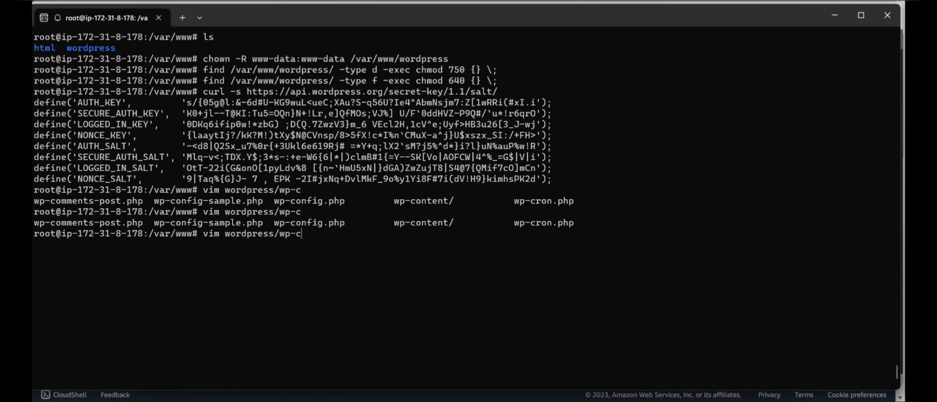
pyautogui.write('on')
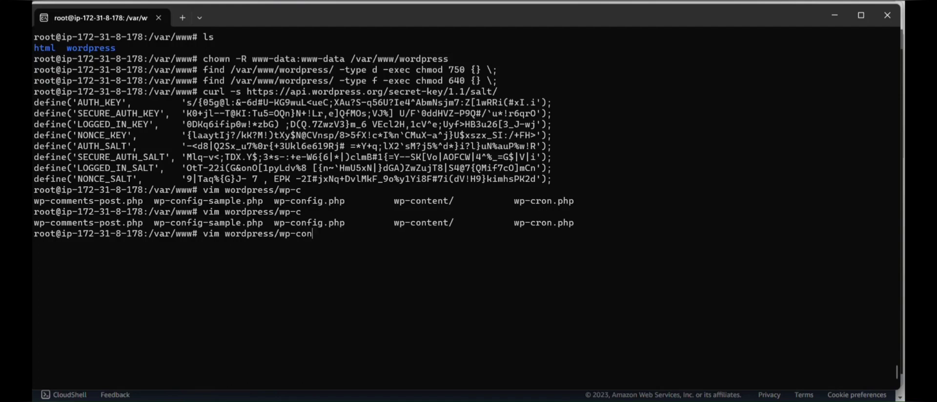
pyautogui.write('f')
pyautogui.press('Tab')
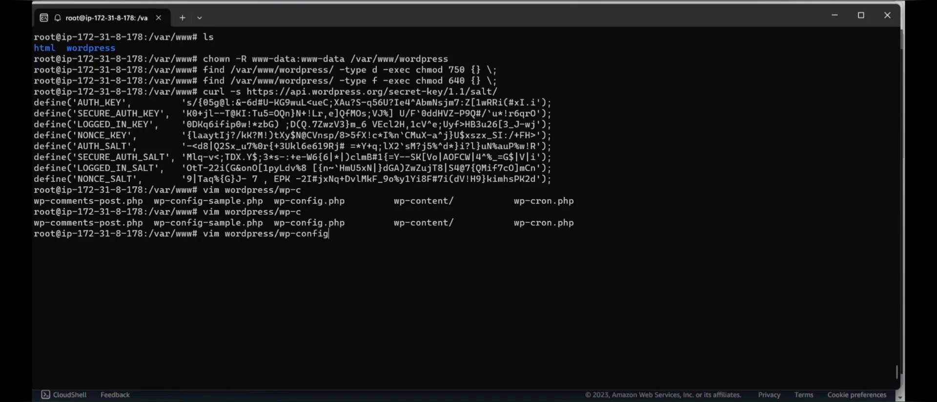
pyautogui.write('.php')
pyautogui.press('Return')
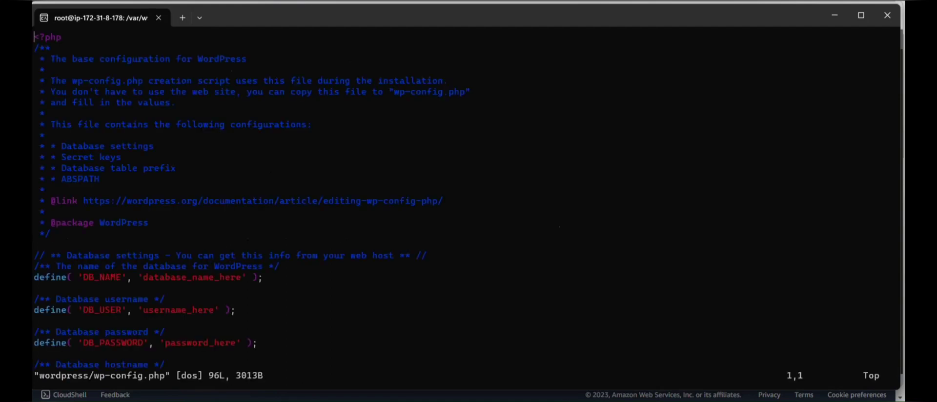
# Delete the eight placeholder lines, AUTH_KEY through NONCE_SALT.
pyautogui.press('Down')
pyautogui.press('Down')
pyautogui.press('Down')
pyautogui.press('Down')
pyautogui.press('Down')
pyautogui.press('Down')
pyautogui.press('Down')
pyautogui.press('Down')
pyautogui.press('Down')
pyautogui.press('Down')
pyautogui.press('Down')
pyautogui.press('Down')
pyautogui.press('Down')
pyautogui.press('Down')
pyautogui.press('Down')
pyautogui.press('Down')
pyautogui.press('Down')
pyautogui.press('Down')
pyautogui.press('Down')
pyautogui.press('Down')
pyautogui.press('Down')
pyautogui.press('Down')
pyautogui.press('Down')
pyautogui.press('Down')
pyautogui.press('Down')
pyautogui.press('Down')
pyautogui.press('Down')
pyautogui.press('Down')
pyautogui.press('Down')
pyautogui.press('Down')
pyautogui.press('Down')
pyautogui.press('Down')
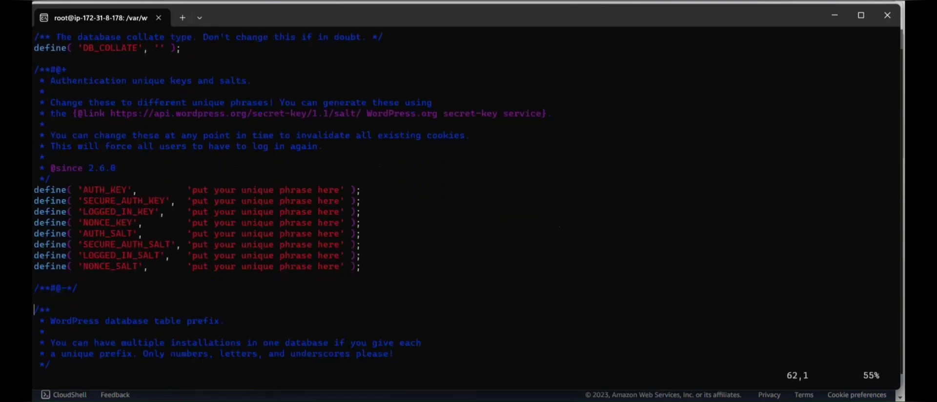
pyautogui.press('Up')
pyautogui.press('Up')
pyautogui.press('Up')
pyautogui.press('Right')
pyautogui.press('Right')
pyautogui.press('Right')
pyautogui.press('Right')
pyautogui.press('Right')
pyautogui.press('Right')
pyautogui.press('Right')
pyautogui.press('Right')
pyautogui.press('Right')
pyautogui.press('Right')
pyautogui.press('Right')
pyautogui.press('Right')
pyautogui.press('Right')
pyautogui.press('Right')
pyautogui.press('Right')
pyautogui.press('Right')
pyautogui.press('Right')
pyautogui.press('Right')
pyautogui.press('Right')
pyautogui.press('Right')
pyautogui.press('Right')
pyautogui.press('Right')
pyautogui.press('Right')
pyautogui.press('Right')
pyautogui.press('Right')
pyautogui.press('Right')
pyautogui.press('Right')
pyautogui.press('Right')
pyautogui.press('Right')
pyautogui.press('Right')
pyautogui.press('Right')
pyautogui.press('Right')
pyautogui.press('a')
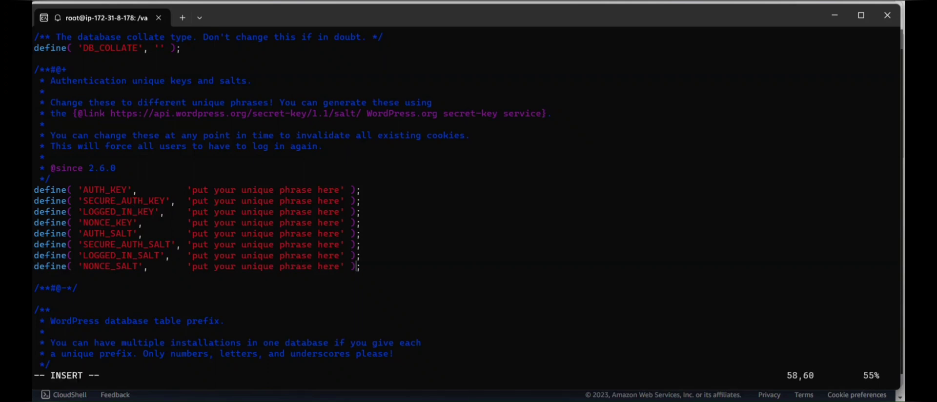
pyautogui.press('BackSpace')
pyautogui.press('BackSpace')
pyautogui.press('BackSpace')
pyautogui.press('BackSpace')
pyautogui.press('BackSpace')
pyautogui.press('BackSpace')
pyautogui.press('BackSpace')
pyautogui.press('BackSpace')
pyautogui.press('BackSpace')
pyautogui.press('BackSpace')
pyautogui.press('BackSpace')
pyautogui.press('BackSpace')
pyautogui.press('BackSpace')
pyautogui.press('BackSpace')
pyautogui.press('BackSpace')
pyautogui.press('BackSpace')
pyautogui.press('BackSpace')
pyautogui.press('BackSpace')
pyautogui.press('BackSpace')
pyautogui.press('BackSpace')
pyautogui.press('BackSpace')
pyautogui.press('BackSpace')
pyautogui.press('BackSpace')
pyautogui.press('BackSpace')
pyautogui.press('BackSpace')
pyautogui.press('BackSpace')
pyautogui.press('BackSpace')
pyautogui.press('BackSpace')
pyautogui.press('BackSpace')
pyautogui.press('BackSpace')
pyautogui.press('BackSpace')
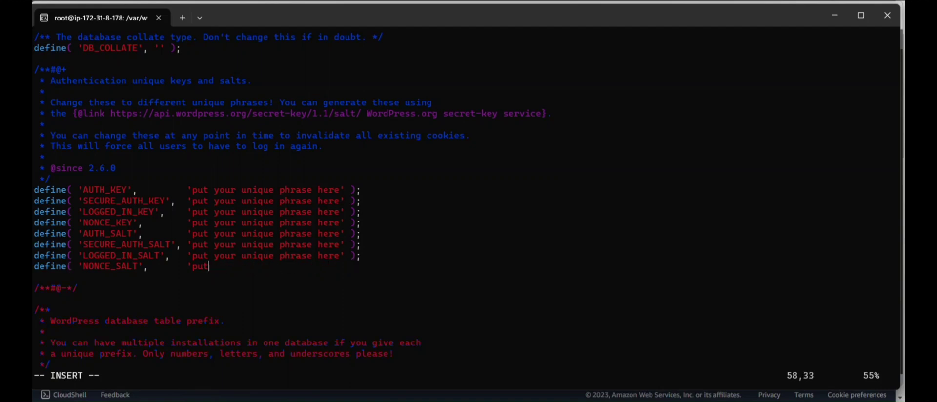
pyautogui.press('BackSpace')
pyautogui.press('BackSpace')
pyautogui.press('BackSpace')
pyautogui.press('BackSpace')
pyautogui.press('BackSpace')
pyautogui.press('BackSpace')
pyautogui.press('BackSpace')
pyautogui.press('BackSpace')
pyautogui.press('BackSpace')
pyautogui.press('BackSpace')
pyautogui.press('BackSpace')
pyautogui.press('BackSpace')
pyautogui.press('BackSpace')
pyautogui.press('BackSpace')
pyautogui.press('BackSpace')
pyautogui.press('BackSpace')
pyautogui.press('BackSpace')
pyautogui.press('BackSpace')
pyautogui.press('BackSpace')
pyautogui.press('BackSpace')
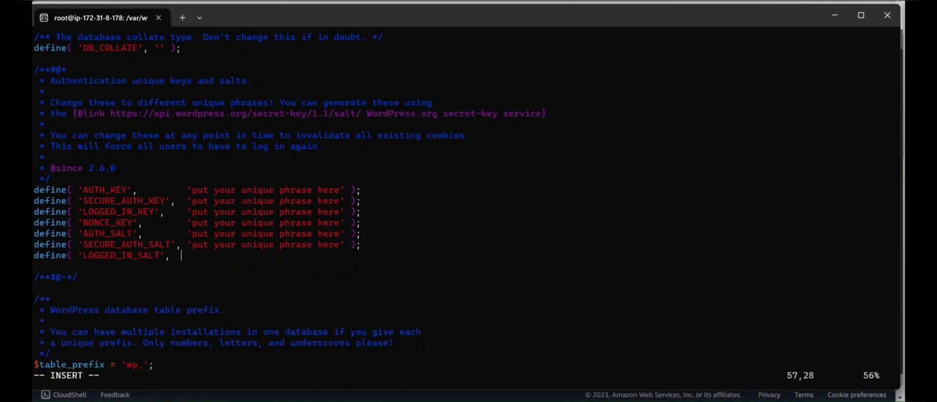
pyautogui.press('BackSpace')
pyautogui.press('BackSpace')
pyautogui.press('BackSpace')
pyautogui.press('BackSpace')
pyautogui.press('BackSpace')
pyautogui.press('BackSpace')
pyautogui.press('BackSpace')
pyautogui.press('BackSpace')
pyautogui.press('BackSpace')
pyautogui.press('BackSpace')
pyautogui.press('BackSpace')
pyautogui.press('BackSpace')
pyautogui.press('BackSpace')
pyautogui.press('BackSpace')
pyautogui.press('BackSpace')
pyautogui.press('BackSpace')
pyautogui.press('BackSpace')
pyautogui.press('BackSpace')
pyautogui.press('BackSpace')
pyautogui.press('BackSpace')
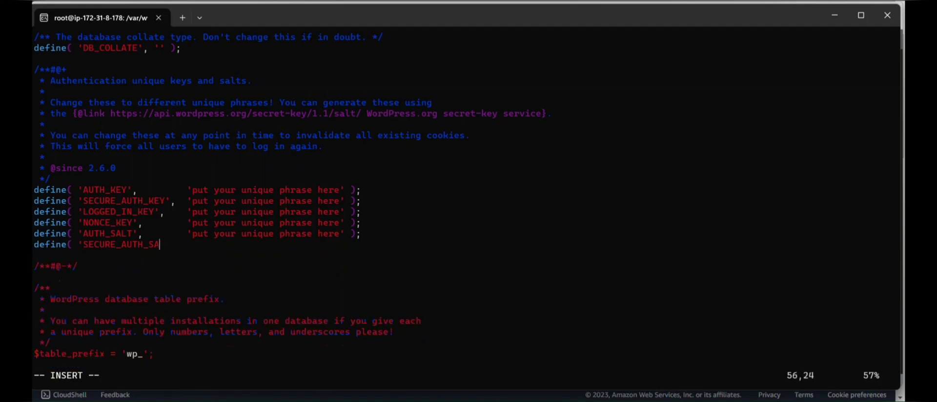
pyautogui.press('BackSpace')
pyautogui.press('BackSpace')
pyautogui.press('BackSpace')
pyautogui.press('BackSpace')
pyautogui.press('BackSpace')
pyautogui.press('BackSpace')
pyautogui.press('BackSpace')
pyautogui.press('BackSpace')
pyautogui.press('BackSpace')
pyautogui.press('BackSpace')
pyautogui.press('BackSpace')
pyautogui.press('BackSpace')
pyautogui.press('BackSpace')
pyautogui.press('BackSpace')
pyautogui.press('BackSpace')
pyautogui.press('BackSpace')
pyautogui.press('BackSpace')
pyautogui.press('BackSpace')
pyautogui.press('BackSpace')
pyautogui.press('BackSpace')
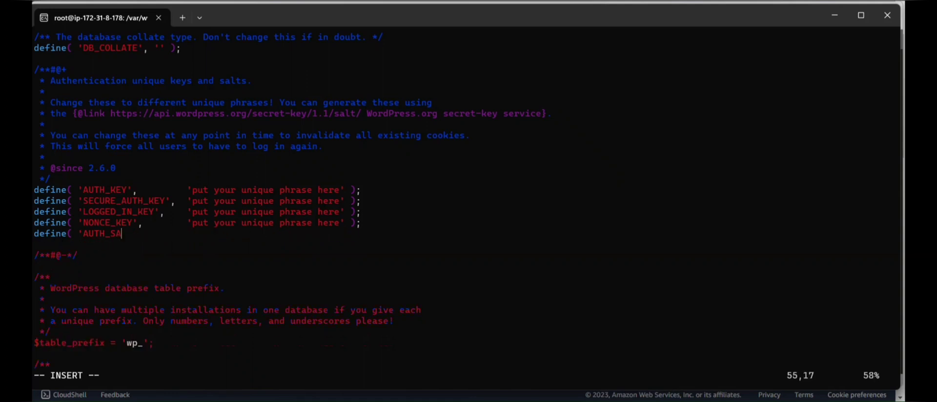
pyautogui.press('BackSpace')
pyautogui.press('BackSpace')
pyautogui.press('BackSpace')
pyautogui.press('BackSpace')
pyautogui.press('BackSpace')
pyautogui.press('BackSpace')
pyautogui.press('BackSpace')
pyautogui.press('BackSpace')
pyautogui.press('BackSpace')
pyautogui.press('BackSpace')
pyautogui.press('BackSpace')
pyautogui.press('BackSpace')
pyautogui.press('BackSpace')
pyautogui.press('BackSpace')
pyautogui.press('BackSpace')
pyautogui.press('BackSpace')
pyautogui.press('BackSpace')
pyautogui.press('BackSpace')
pyautogui.press('BackSpace')
pyautogui.press('BackSpace')
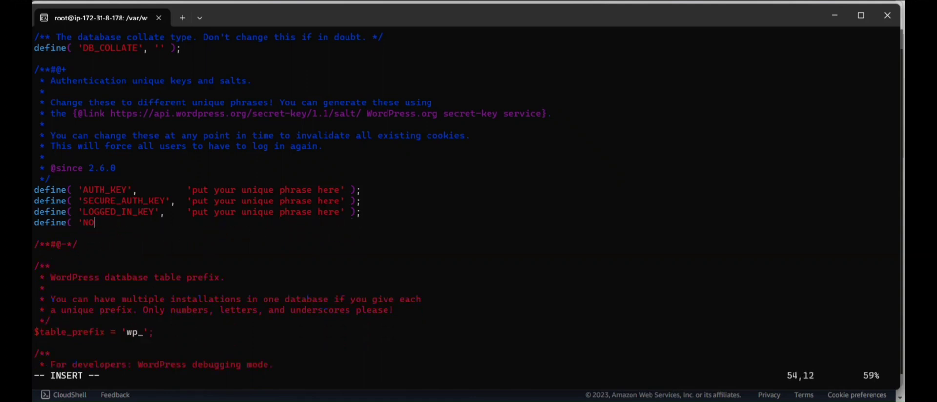
pyautogui.press('BackSpace')
pyautogui.press('BackSpace')
pyautogui.press('BackSpace')
pyautogui.press('BackSpace')
pyautogui.press('BackSpace')
pyautogui.press('BackSpace')
pyautogui.press('BackSpace')
pyautogui.press('BackSpace')
pyautogui.press('BackSpace')
pyautogui.press('BackSpace')
pyautogui.press('BackSpace')
pyautogui.press('BackSpace')
pyautogui.press('BackSpace')
pyautogui.press('BackSpace')
pyautogui.press('BackSpace')
pyautogui.press('BackSpace')
pyautogui.press('BackSpace')
pyautogui.press('BackSpace')
pyautogui.press('BackSpace')
pyautogui.press('BackSpace')
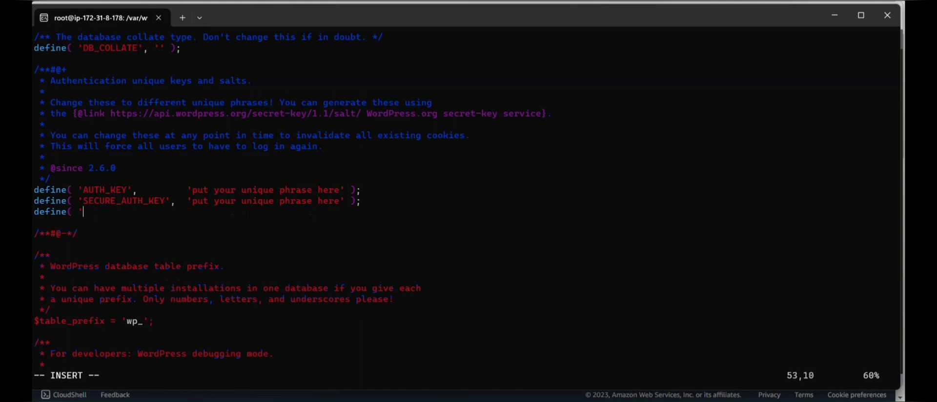
pyautogui.press('BackSpace')
pyautogui.press('BackSpace')
pyautogui.press('BackSpace')
pyautogui.press('BackSpace')
pyautogui.press('BackSpace')
pyautogui.press('BackSpace')
pyautogui.press('BackSpace')
pyautogui.press('BackSpace')
pyautogui.press('BackSpace')
pyautogui.press('BackSpace')
pyautogui.press('BackSpace')
pyautogui.press('BackSpace')
pyautogui.press('BackSpace')
pyautogui.press('BackSpace')
pyautogui.press('BackSpace')
pyautogui.press('BackSpace')
pyautogui.press('BackSpace')
pyautogui.press('BackSpace')
pyautogui.press('BackSpace')
pyautogui.press('BackSpace')
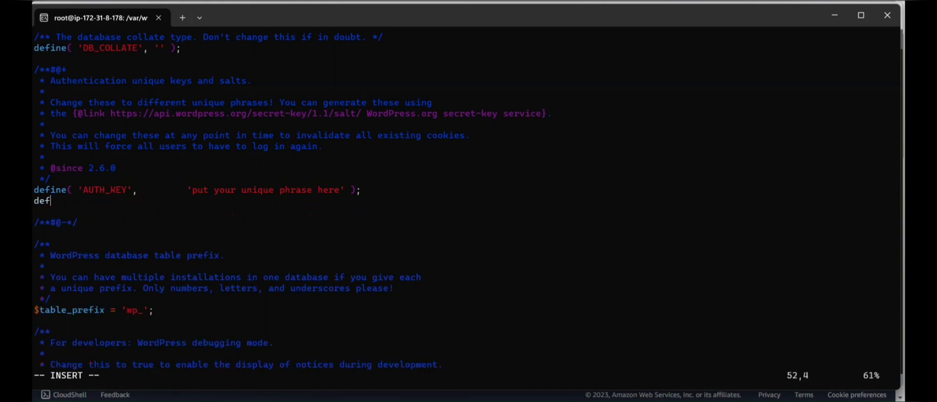
pyautogui.press('BackSpace')
pyautogui.press('BackSpace')
pyautogui.press('BackSpace')
pyautogui.press('BackSpace')
pyautogui.press('BackSpace')
pyautogui.press('BackSpace')
pyautogui.press('BackSpace')
pyautogui.press('BackSpace')
pyautogui.press('BackSpace')
pyautogui.press('BackSpace')
pyautogui.press('BackSpace')
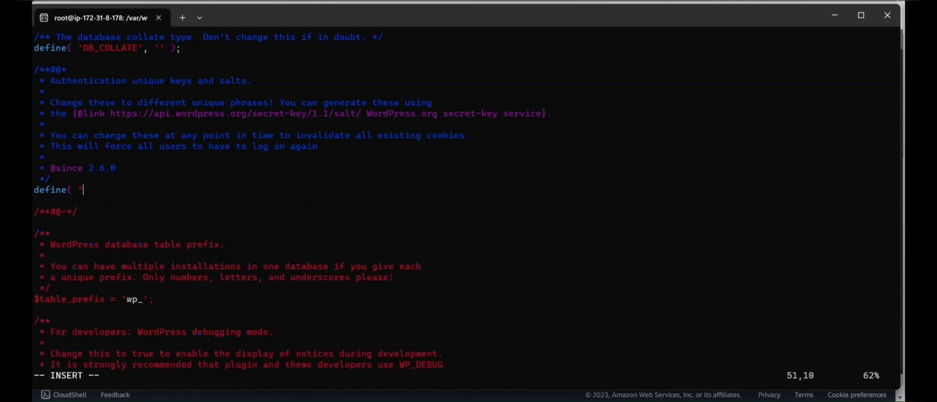
pyautogui.press('BackSpace')
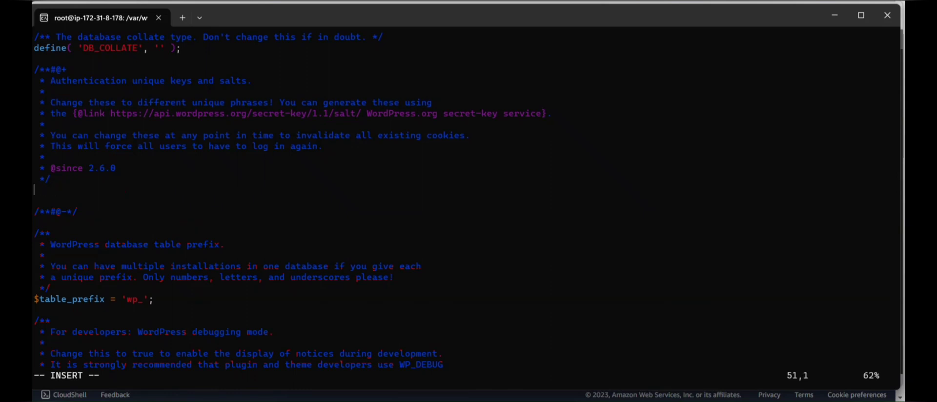
# Paste the generated key and salt definitions, then save and quit with :wq!
pyautogui.hotkey('ctrl', '`')
pyautogui.press('Return')
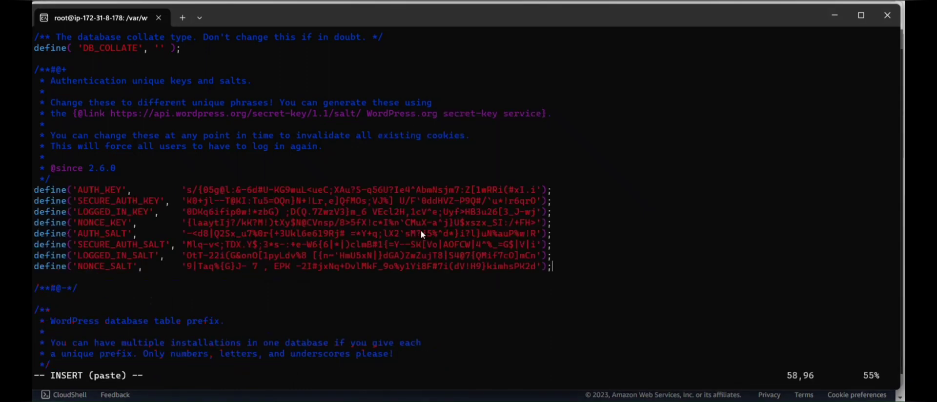
pyautogui.press('Escape')
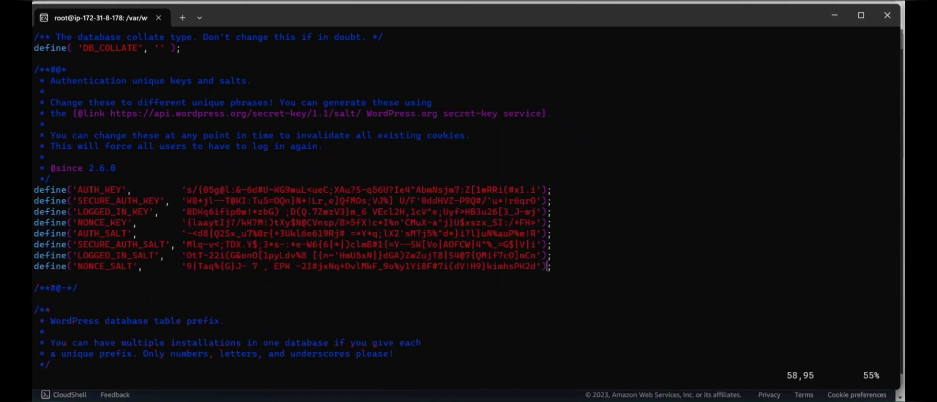
pyautogui.write(':wq!')
pyautogui.press('Return')
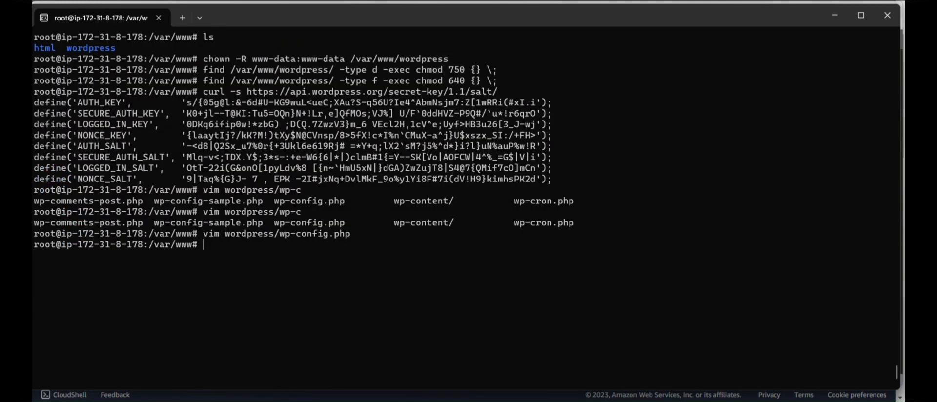
# Reopen wp-config.php and set DB_NAME to wordpress.
pyautogui.press('Up')
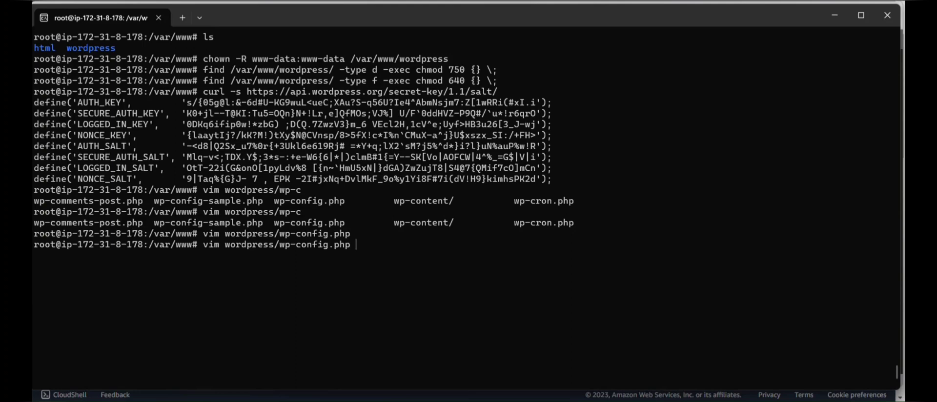
pyautogui.press('Return')
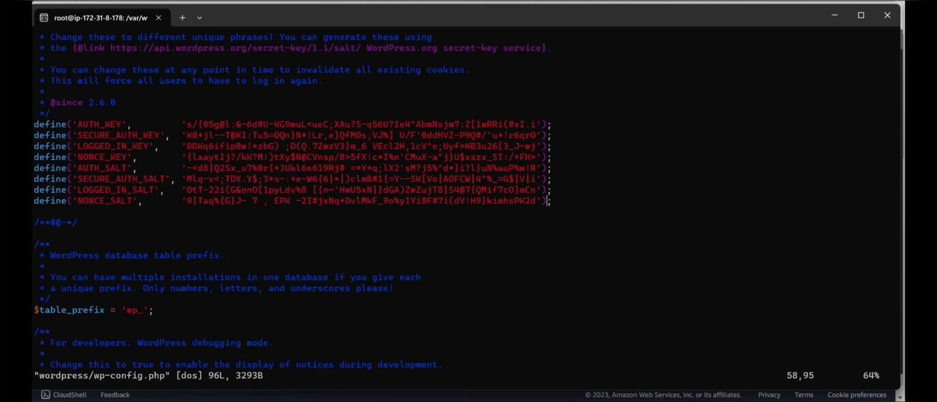
pyautogui.scroll(15, 454, 205)
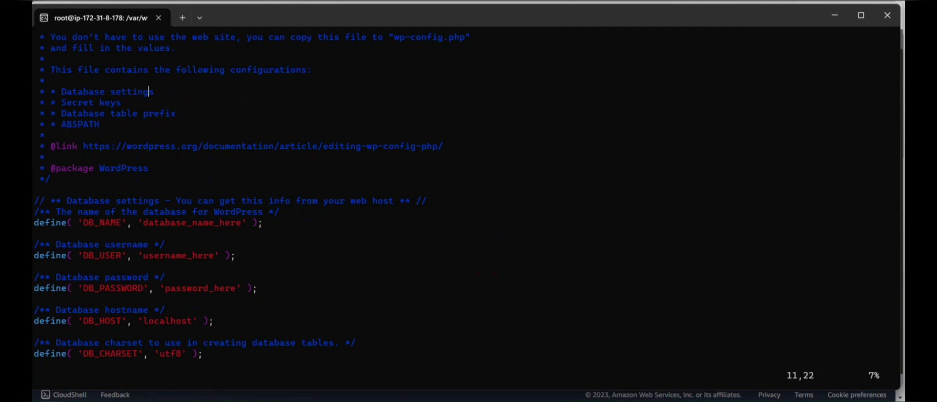
pyautogui.click(116, 103)
pyautogui.click(258, 222)
pyautogui.press('Left')
pyautogui.press('Left')
pyautogui.press('Left')
pyautogui.press('Left')
pyautogui.press('Left')
pyautogui.press('Right')
pyautogui.press('Right')
pyautogui.press('i')
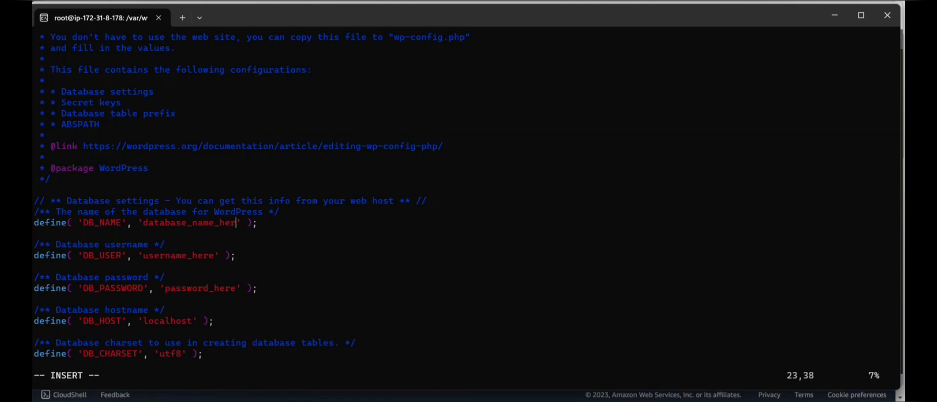
pyautogui.press('BackSpace')
pyautogui.press('BackSpace')
pyautogui.press('BackSpace')
pyautogui.press('BackSpace')
pyautogui.press('BackSpace')
pyautogui.press('BackSpace')
pyautogui.press('BackSpace')
pyautogui.press('BackSpace')
pyautogui.press('BackSpace')
pyautogui.press('BackSpace')
pyautogui.press('BackSpace')
pyautogui.press('BackSpace')
pyautogui.press('BackSpace')
pyautogui.press('BackSpace')
pyautogui.press('BackSpace')
# Set DB_USER to wordpressuser and replace the password placeholder with the database password.
pyautogui.press('BackSpace')
pyautogui.press('BackSpace')
pyautogui.press('BackSpace')
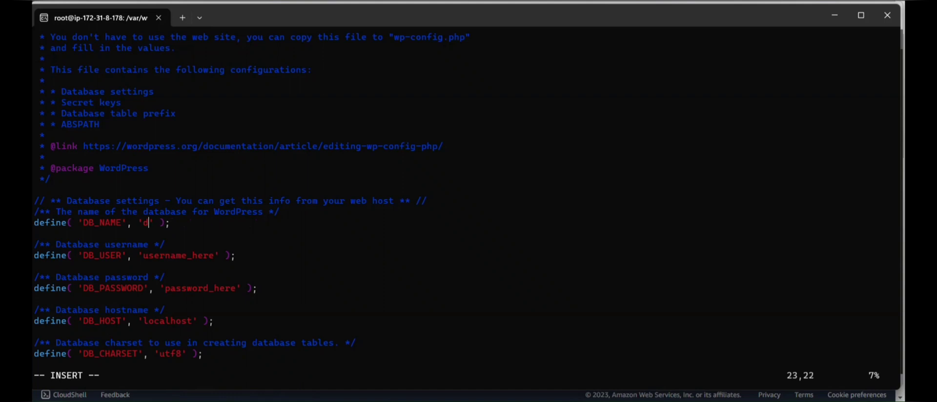
pyautogui.write('wordpress')
pyautogui.press('Down')
pyautogui.press('Down')
pyautogui.press('Down')
pyautogui.press('Right')
pyautogui.press('Right')
pyautogui.press('Right')
pyautogui.press('Right')
pyautogui.press('BackSpace')
pyautogui.press('BackSpace')
pyautogui.press('BackSpace')
pyautogui.press('BackSpace')
pyautogui.press('BackSpace')
pyautogui.press('BackSpace')
pyautogui.press('BackSpace')
pyautogui.press('BackSpace')
pyautogui.press('BackSpace')
pyautogui.press('BackSpace')
pyautogui.press('BackSpace')
pyautogui.press('BackSpace')
pyautogui.press('BackSpace')
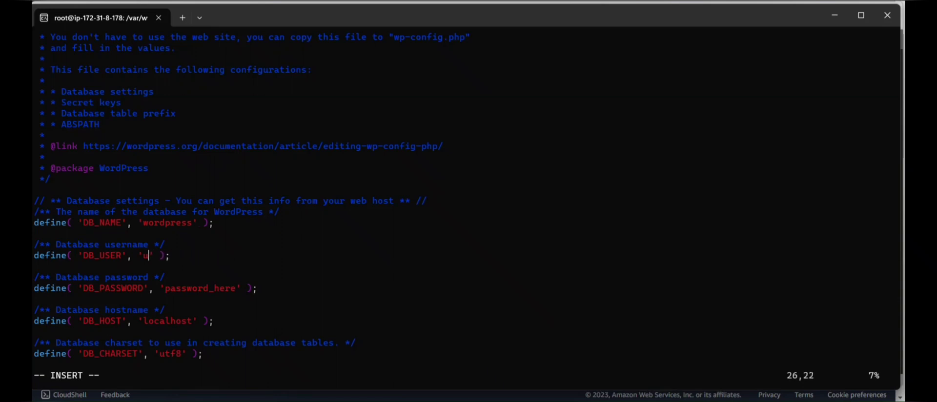
pyautogui.write('wordpressuser')
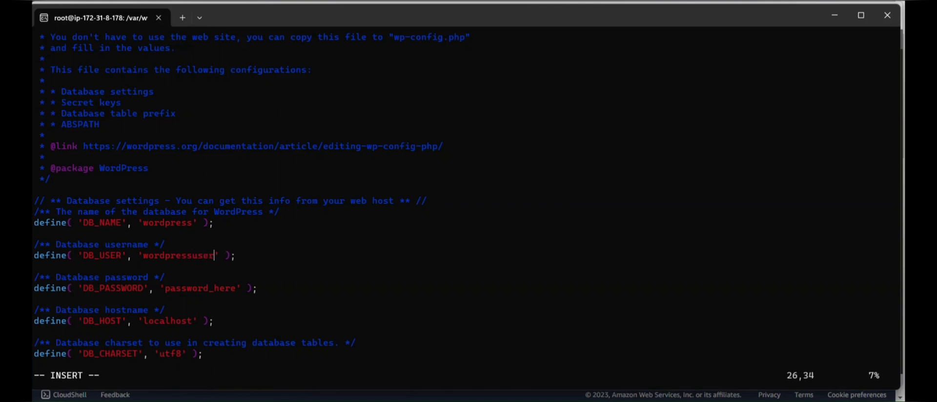
pyautogui.press('Down')
pyautogui.press('Down')
pyautogui.press('Down')
pyautogui.press('Right')
pyautogui.press('Right')
pyautogui.press('Right')
pyautogui.press('Right')
pyautogui.press('BackSpace')
pyautogui.press('BackSpace')
pyautogui.press('BackSpace')
pyautogui.press('BackSpace')
pyautogui.press('BackSpace')
# Replace localhost in DB_HOST with the RDS endpoint, then save with :wq!
pyautogui.press('Down')
pyautogui.press('Down')
pyautogui.press('Down')
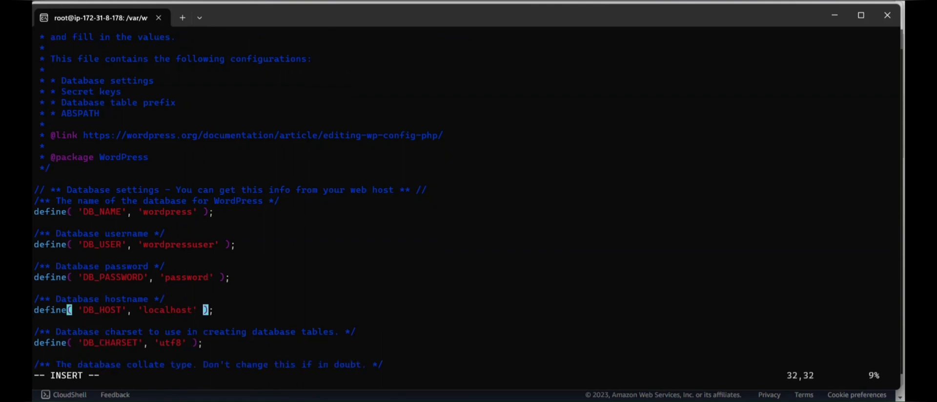
pyautogui.press('Left')
pyautogui.press('Left')
pyautogui.press('BackSpace')
pyautogui.press('BackSpace')
pyautogui.press('BackSpace')
pyautogui.press('BackSpace')
pyautogui.press('BackSpace')
pyautogui.press('BackSpace')
pyautogui.press('BackSpace')
pyautogui.press('BackSpace')
pyautogui.press('BackSpace')
pyautogui.hotkey('ctrl', '`')
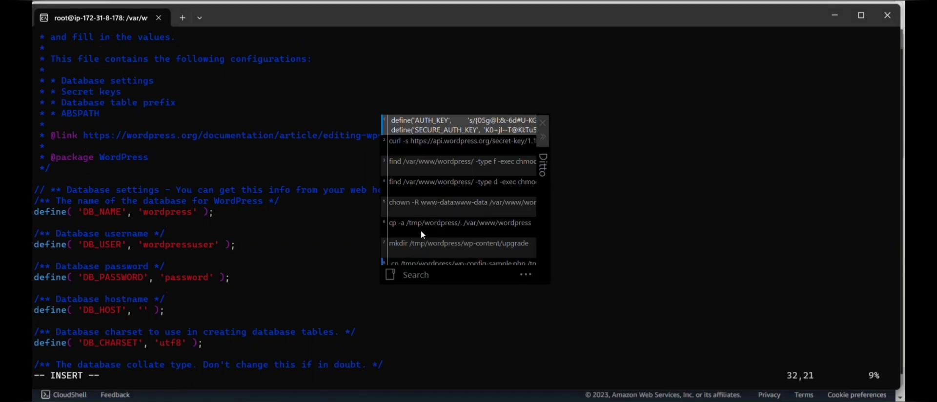
pyautogui.press('Down')
pyautogui.press('Down')
pyautogui.press('Down')
pyautogui.press('Down')
pyautogui.press('Down')
pyautogui.press('Down')
pyautogui.press('Down')
pyautogui.press('Down')
pyautogui.press('Down')
pyautogui.press('Down')
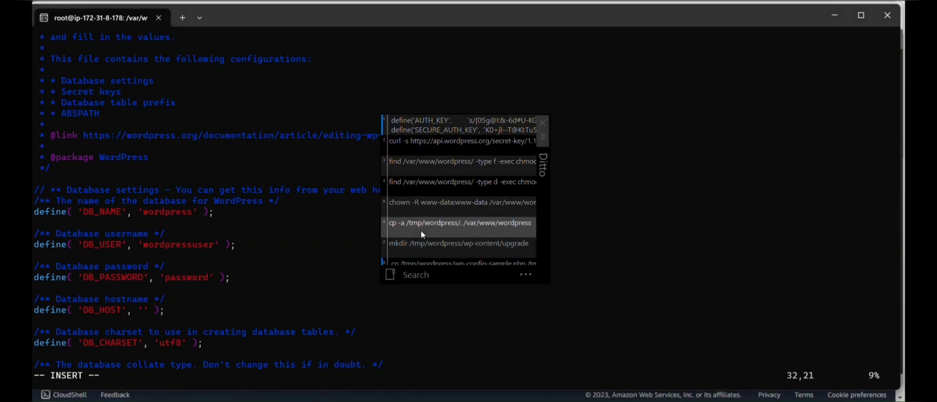
pyautogui.press('Down')
pyautogui.press('Down')
pyautogui.press('Down')
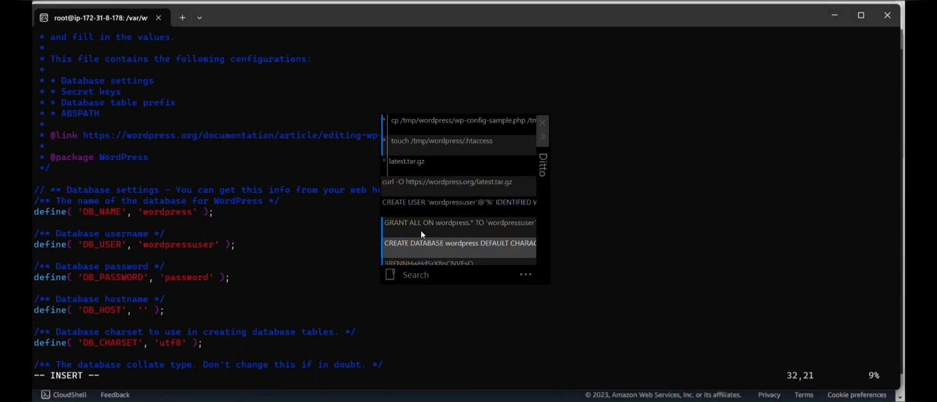
pyautogui.press('Escape')
pyautogui.write('wordpressdb.cxave6csfc0s.ap-south-1.rds.amazonaws.com')
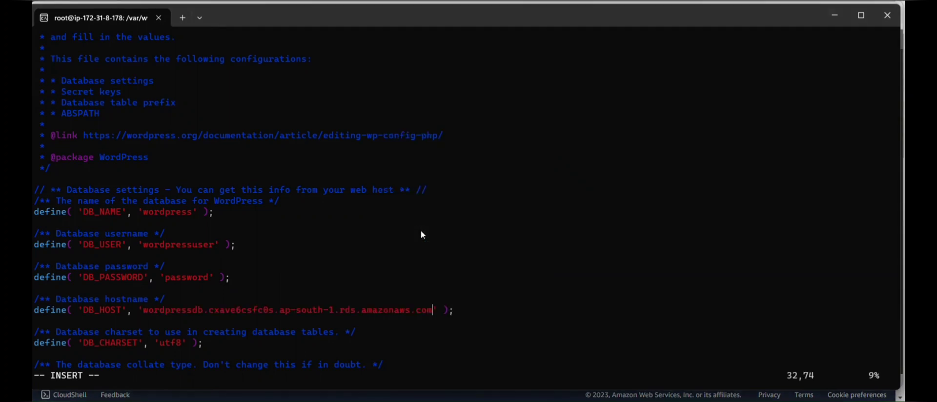
pyautogui.press('Down')
pyautogui.press('Down')
pyautogui.press('Down')
pyautogui.press('Down')
pyautogui.press('Down')
pyautogui.press('Down')
pyautogui.press('Down')
pyautogui.press('Down')
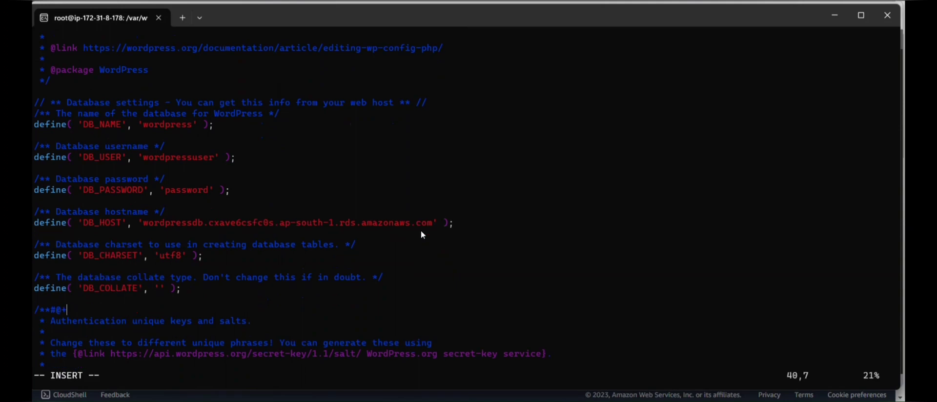
pyautogui.press('Escape')
pyautogui.write(':wq!')
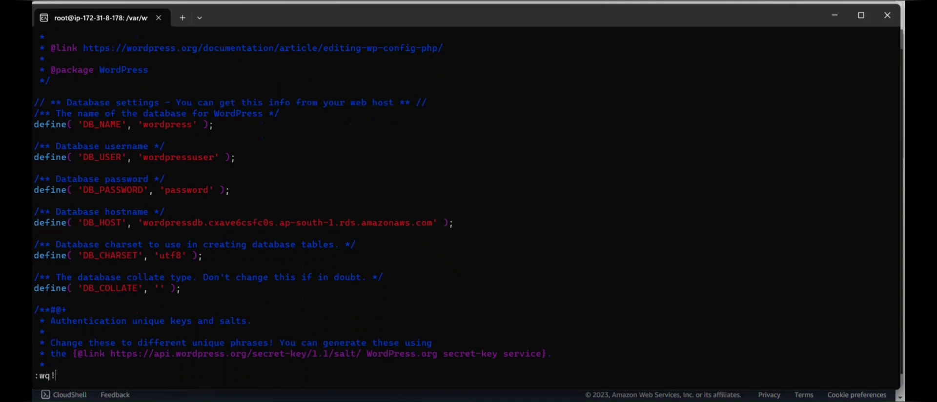
pyautogui.press('Return')
# Run systemctl restart apache2, which fails to start the service.
pyautogui.hotkey('alt', 'Tab')
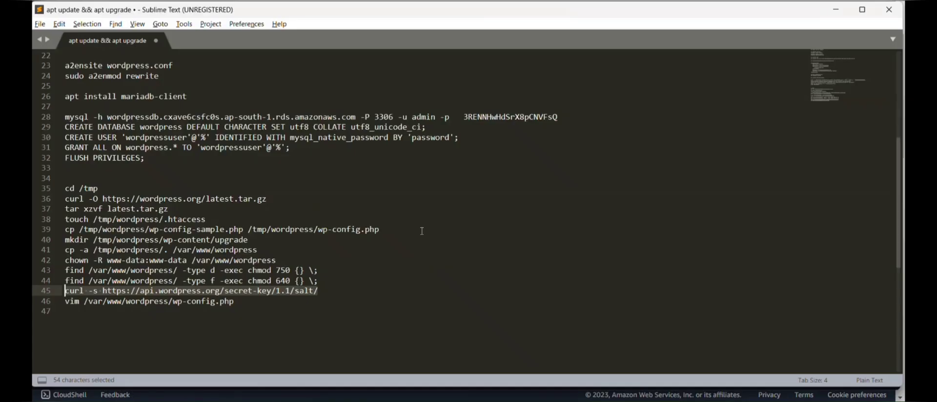
pyautogui.hotkey('alt', 'Tab')
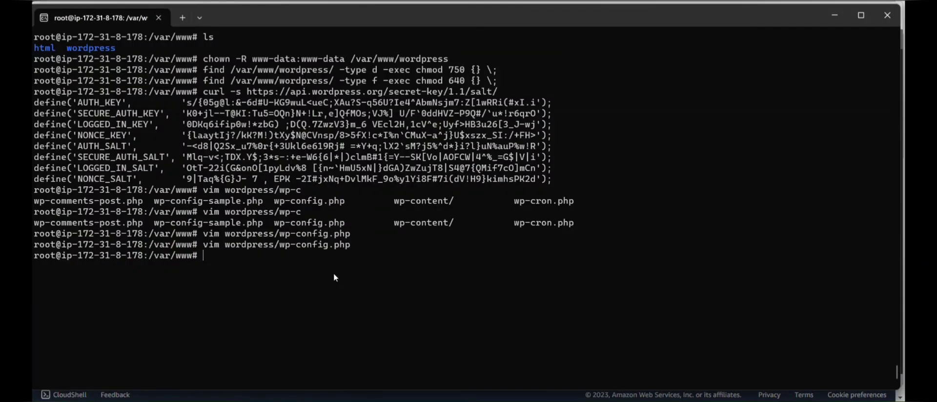
pyautogui.write('systemctl restart')
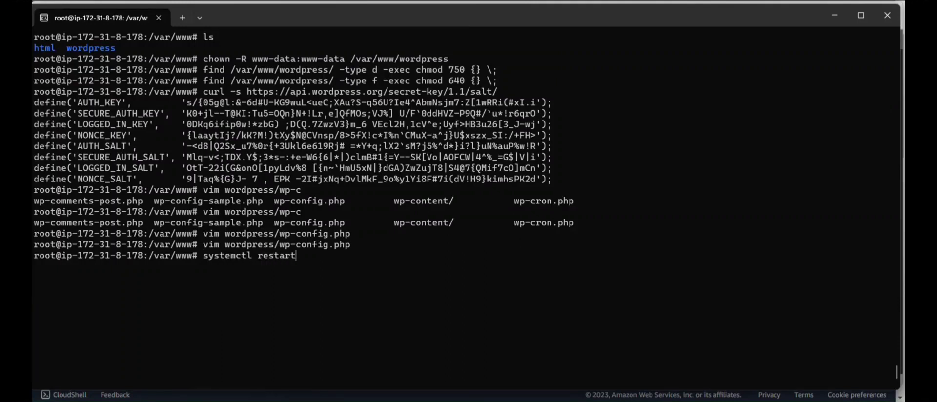
pyautogui.write(' apache2')
pyautogui.press('Return')
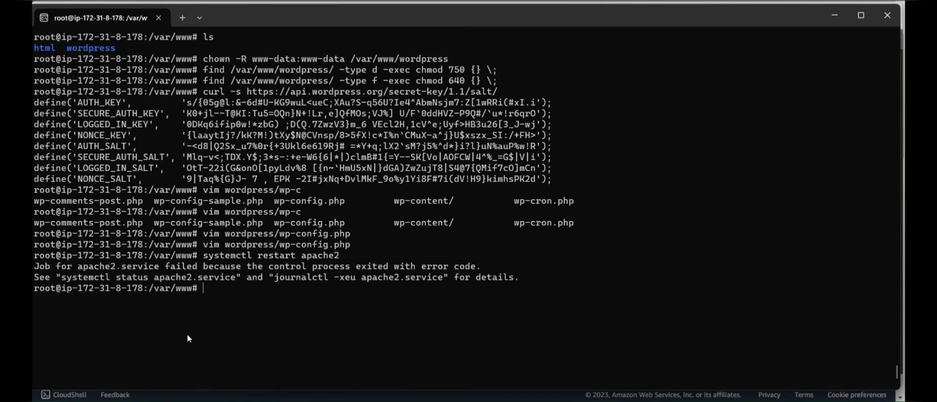
# Review the apache2 error log with journalctl -xeu apache2.service.
pyautogui.moveTo(276, 281); pyautogui.dragTo(439, 276)
pyautogui.hotkey('ctrl', 'c')
pyautogui.click(438, 274)
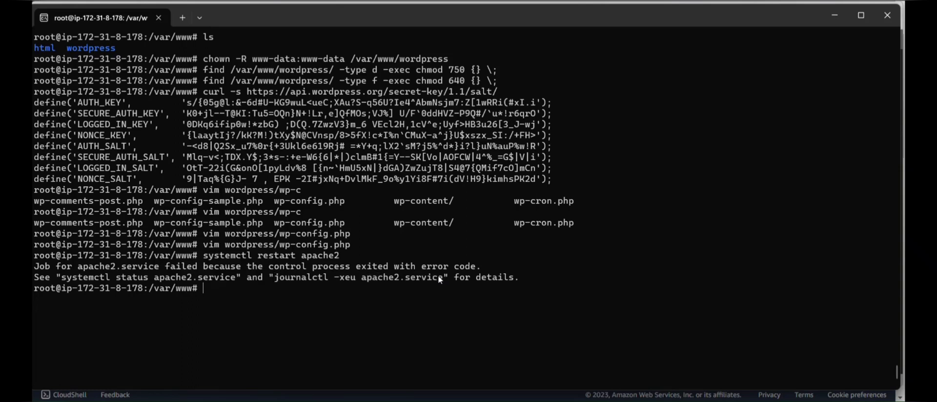
pyautogui.rightClick(392, 304)
pyautogui.press('Return')
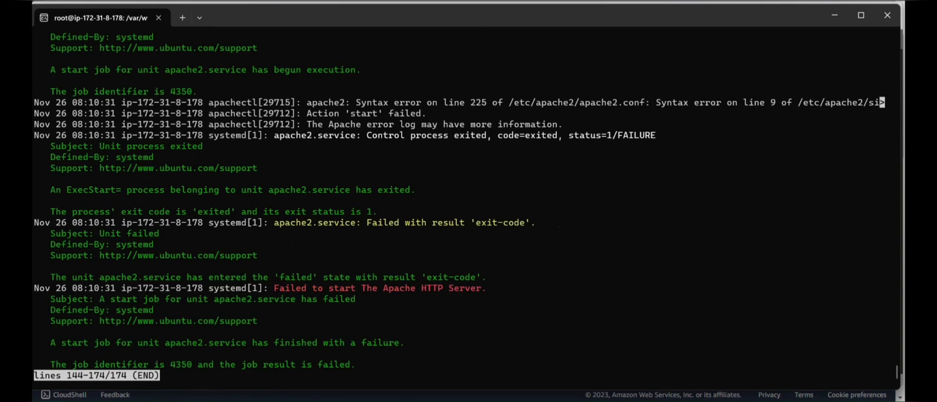
pyautogui.press('q')
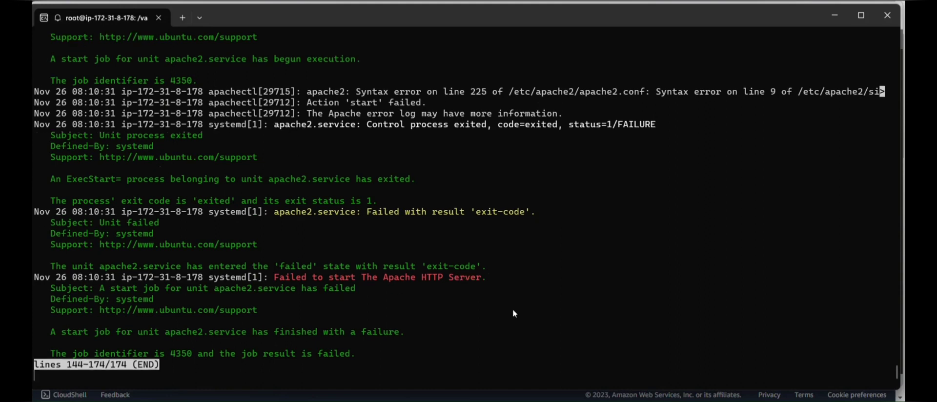
pyautogui.hotkey('ctrl', 'c')
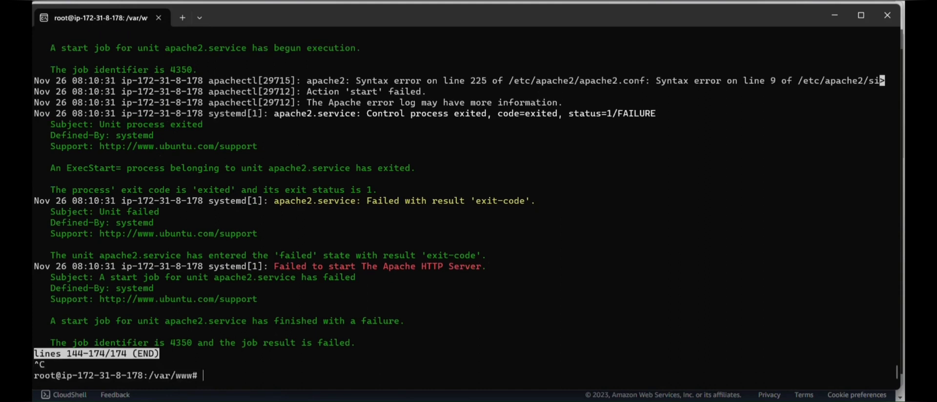
# Run apache2 -t, which reports a syntax error on apache2.conf line 80.
pyautogui.write('apache2 -t')
pyautogui.press('Return')
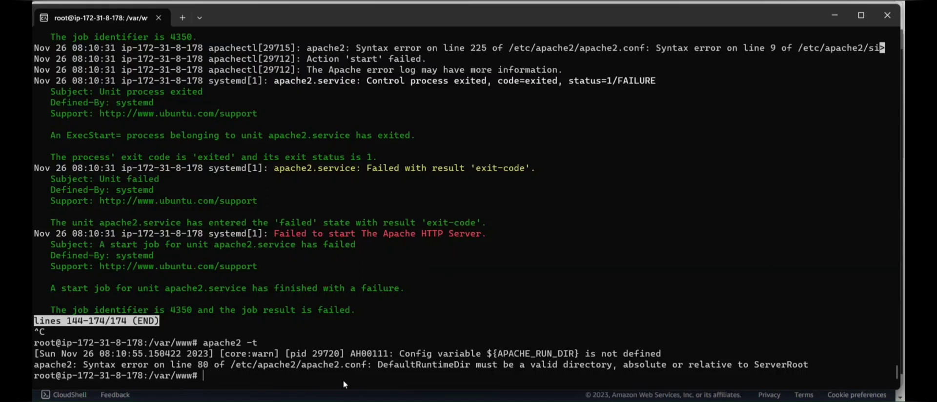
pyautogui.write('vim ')
pyautogui.write('/ap')
pyautogui.press('BackSpace')
pyautogui.press('BackSpace')
pyautogui.write('etc/apache2')
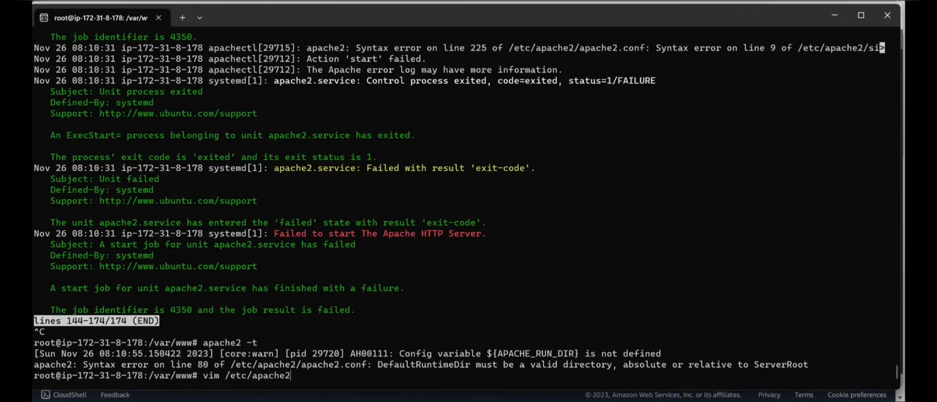
pyautogui.write('/s')
# Open /etc/apache2/sites-available/wordpress.conf in vim.
pyautogui.press('Tab')
pyautogui.write('a')
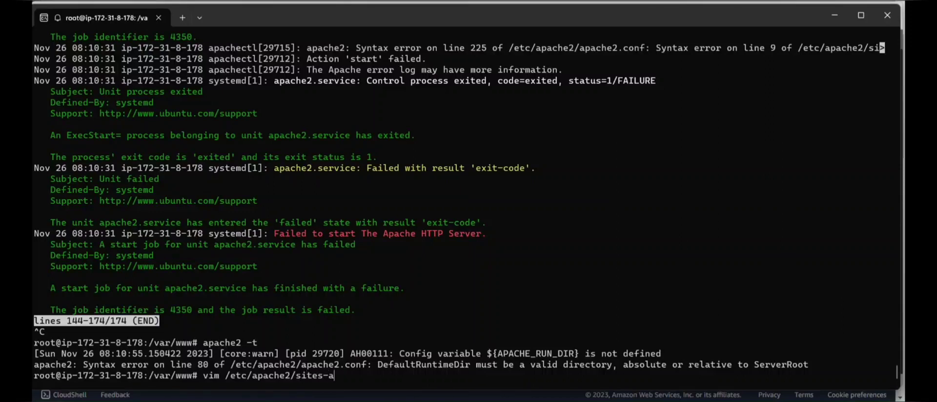
pyautogui.press('Tab')
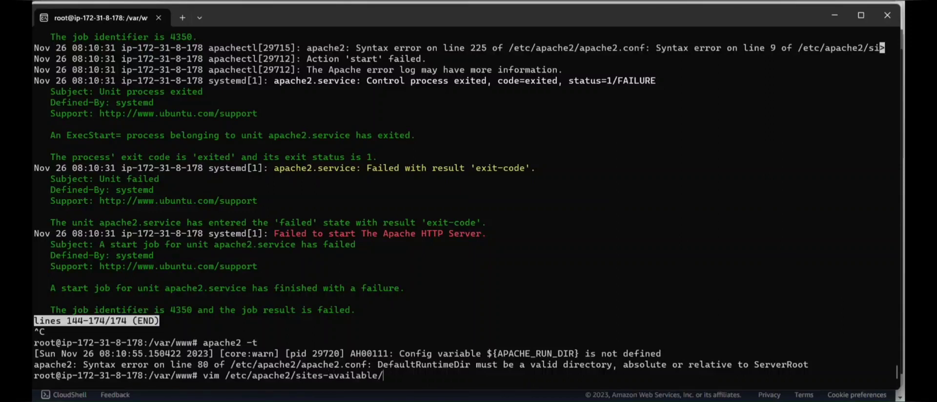
pyautogui.write('w')
pyautogui.press('Tab')
pyautogui.press('Return')
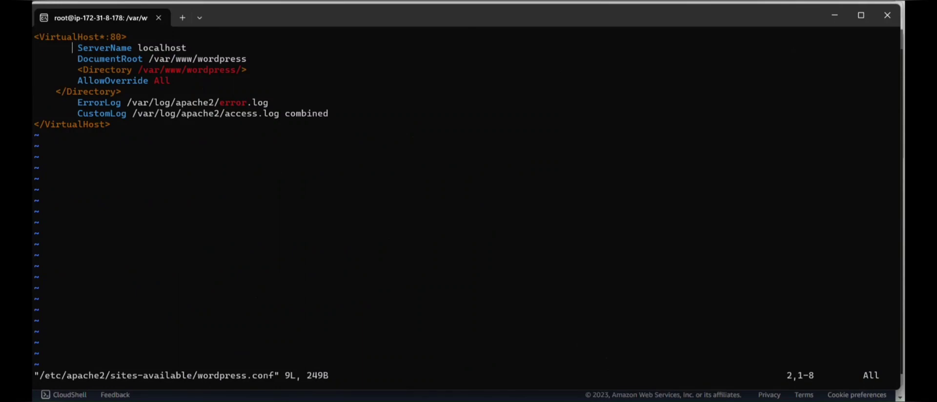
# Indent </Directory>, put a space before *:80 in <VirtualHost>, and save.
pyautogui.press('Down')
pyautogui.press('Down')
pyautogui.press('Down')
pyautogui.press('Down')
pyautogui.press('Left')
pyautogui.press('Left')
pyautogui.press('Left')
pyautogui.press('Right')
pyautogui.press('Right')
pyautogui.press('Right')
pyautogui.press('Left')
pyautogui.press('Left')
pyautogui.press('Left')
pyautogui.press('i')
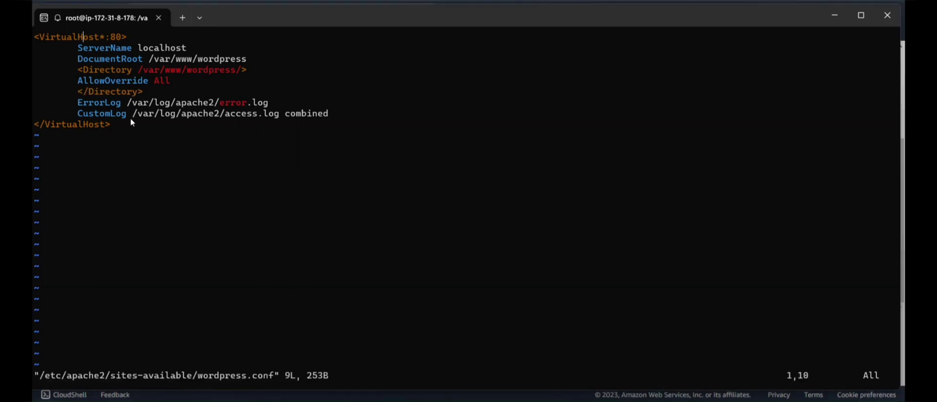
pyautogui.press('Right')
pyautogui.press('Right')
pyautogui.press('Right')
pyautogui.press('Right')
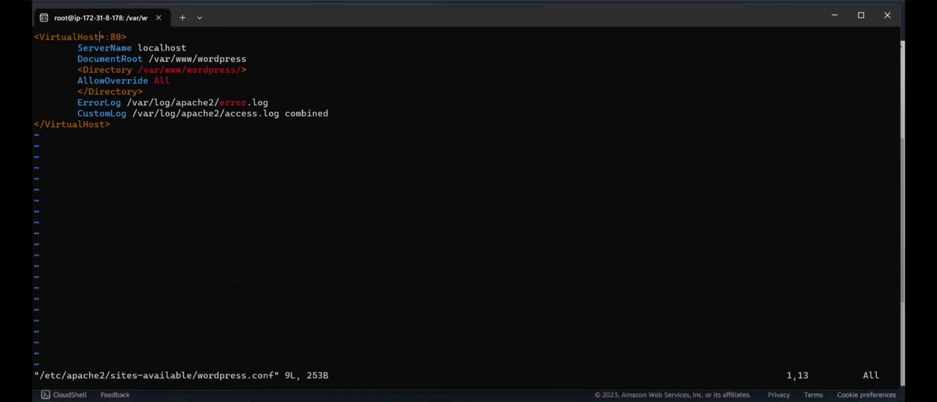
pyautogui.press('i')
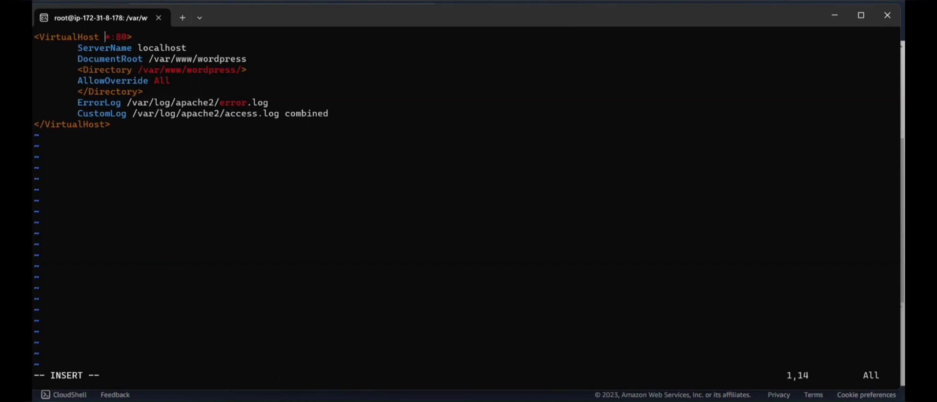
pyautogui.press('Escape')
pyautogui.write(':wq!')
pyautogui.press('Return')
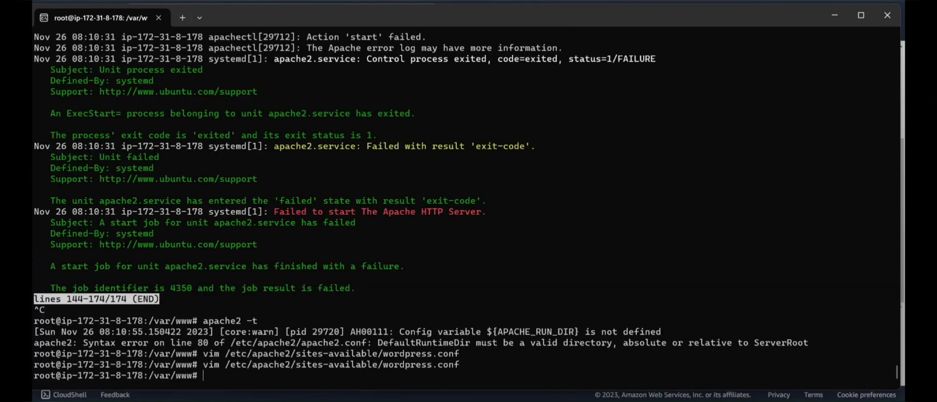
# Rerun the apache2 -t config test and restart Apache.
pyautogui.press('Up')
pyautogui.press('Up')
pyautogui.press('Up')
pyautogui.press('Down')
pyautogui.press('Return')
pyautogui.press('Up')
pyautogui.press('Up')
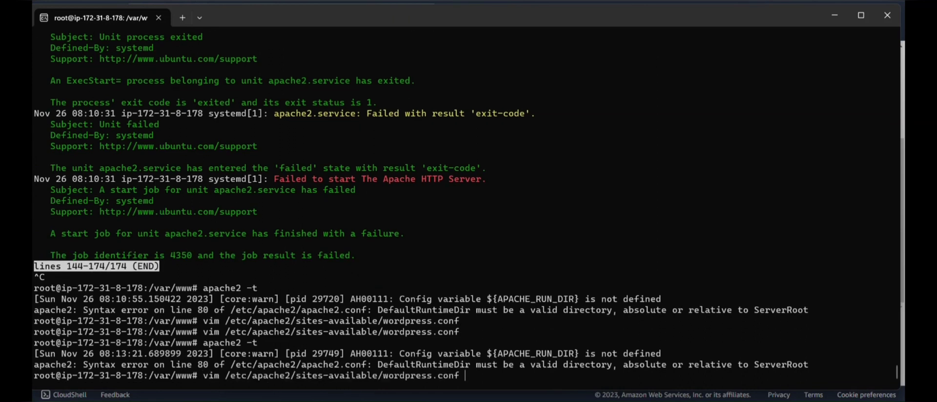
pyautogui.press('Down')
pyautogui.press('Up')
pyautogui.press('Up')
pyautogui.press('Up')
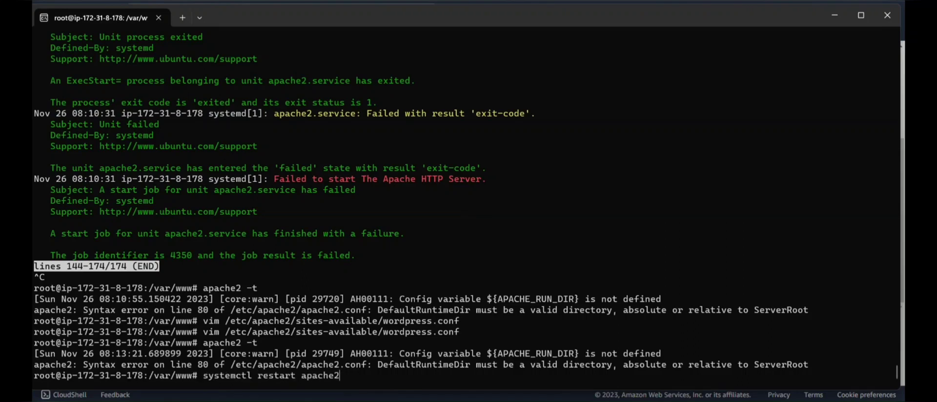
pyautogui.press('Return')
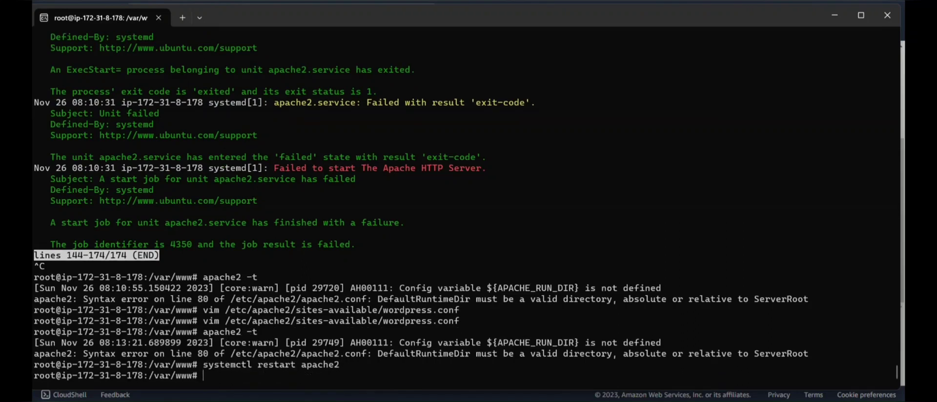
# Clear the terminal and copy the instance's public IPv4 address 15.206.90.153 from the EC2 summary.
pyautogui.hotkey('ctrl', 'l')
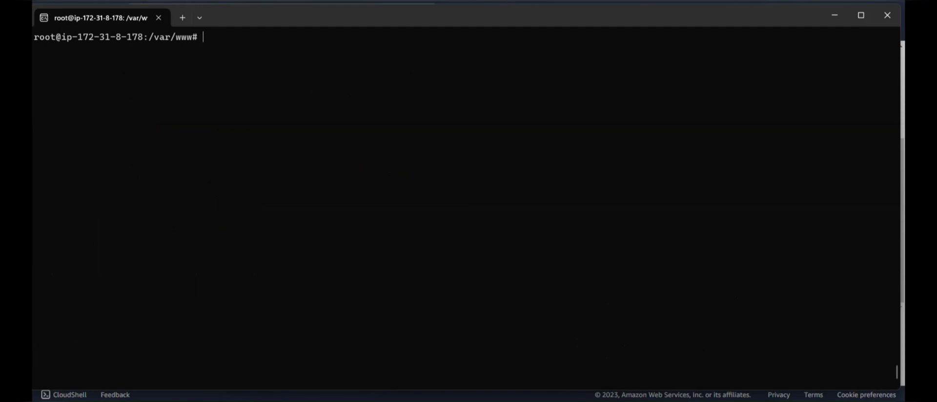
pyautogui.hotkey('alt', 'Tab')
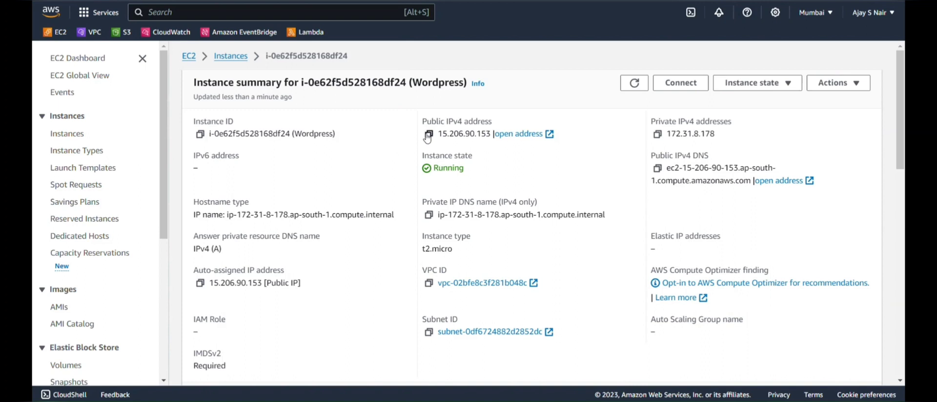
pyautogui.click(428, 134)
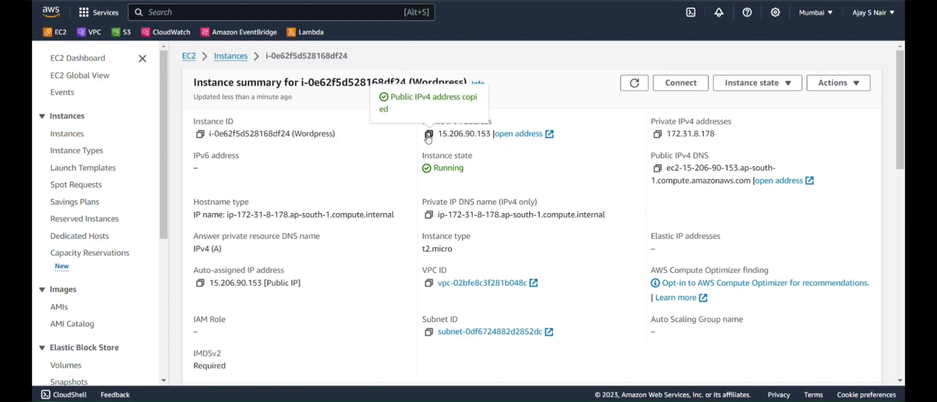
pyautogui.hotkey('alt', 'Tab')
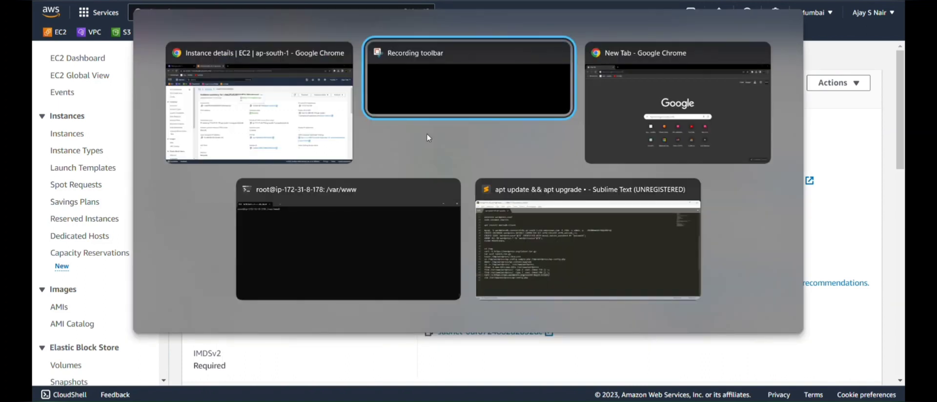
pyautogui.hotkey('alt', 'Tab')
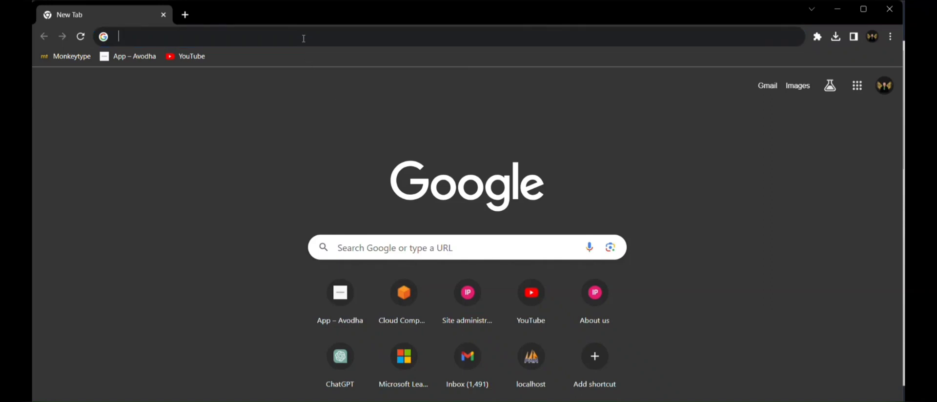
# Load 15.206.90.153 in Chrome and read the missing mysqli extension error.
pyautogui.click(303, 38)
pyautogui.hotkey('ctrl', 'v')
pyautogui.press('Return')
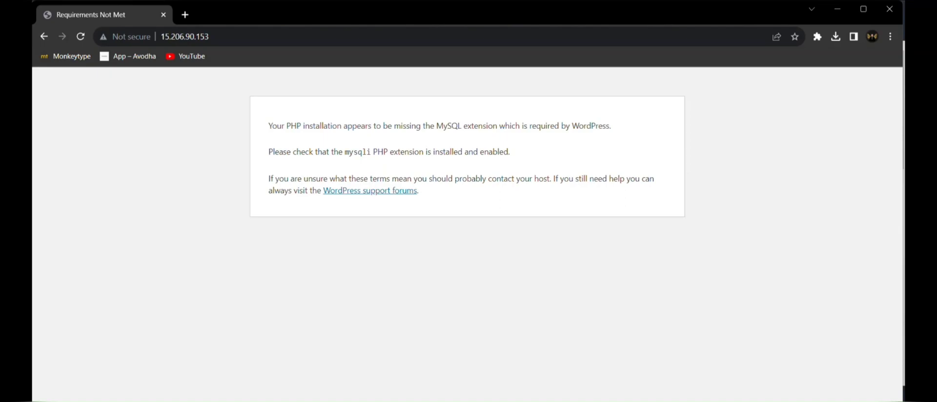
pyautogui.hotkey('alt', 'Tab')
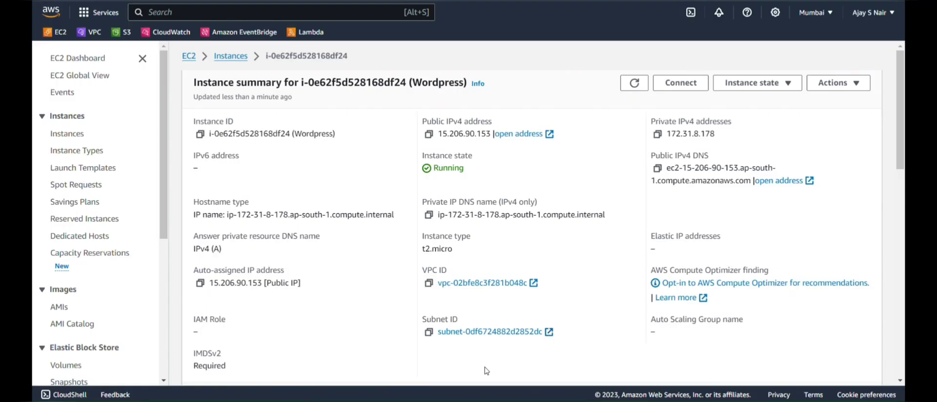
pyautogui.click(539, 379)
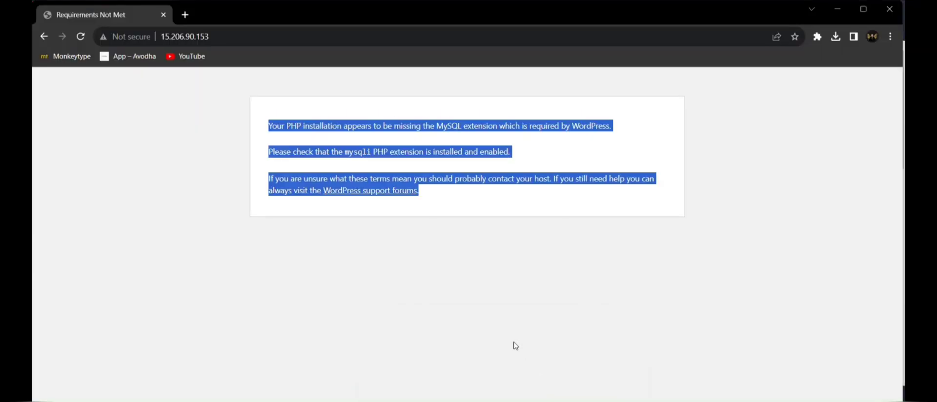
pyautogui.click(484, 286)
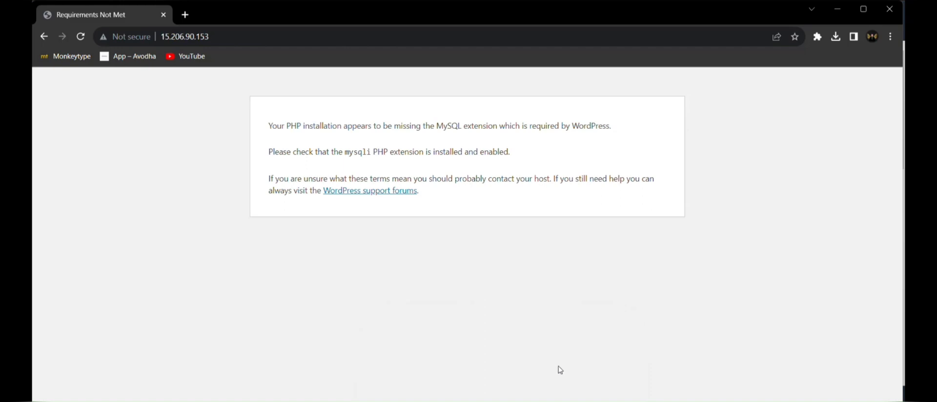
pyautogui.hotkey('alt', 'Tab')
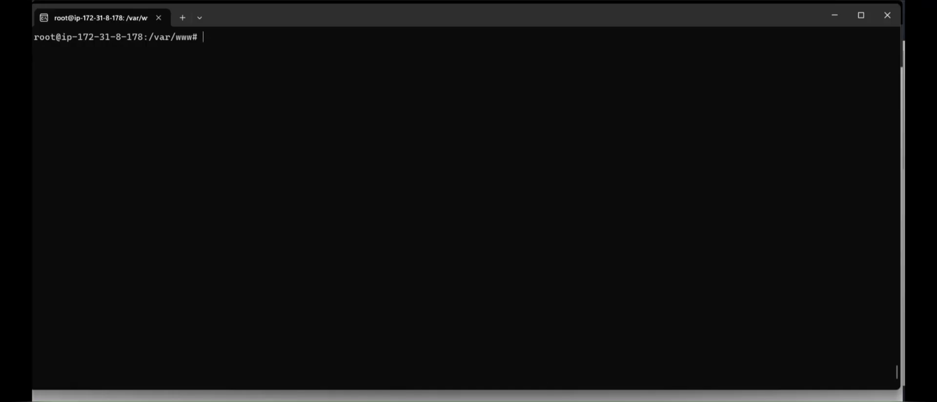
# Install php-mysql with apt, confirming the install and dismissing the restart prompts.
pyautogui.write('apt install php-mysql')
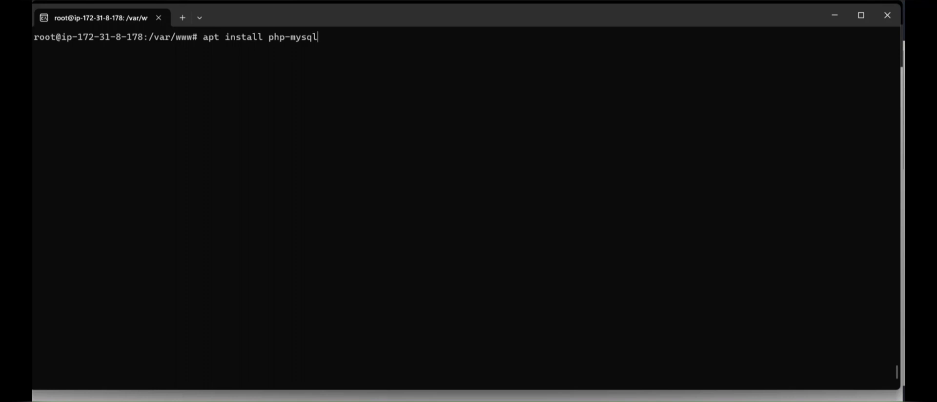
pyautogui.press('Return')
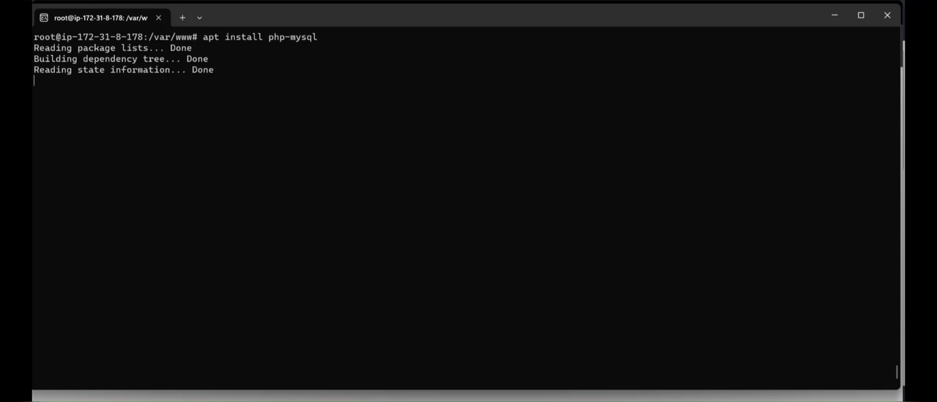
pyautogui.write('y')
pyautogui.press('Return')
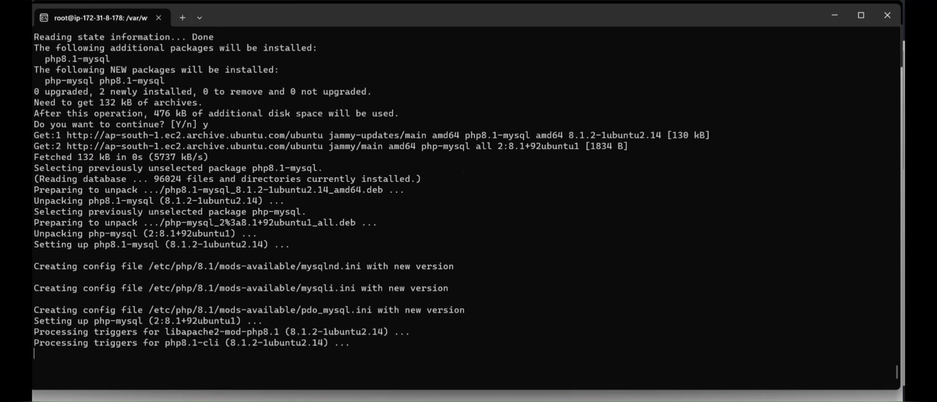
pyautogui.press('Return')
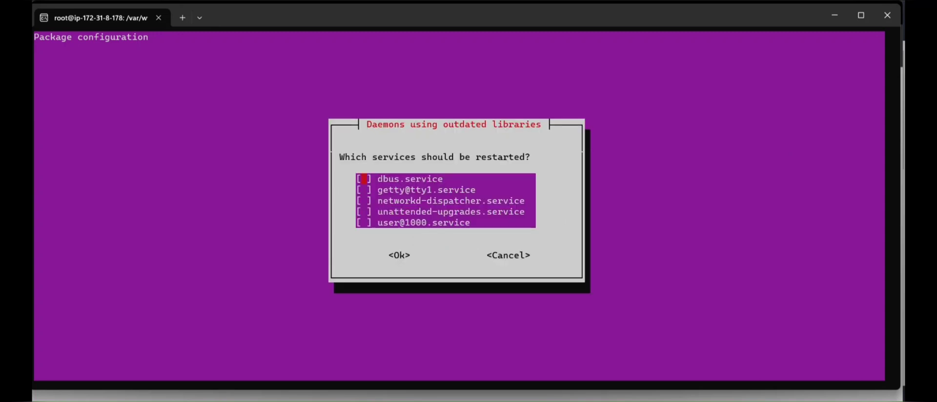
pyautogui.press('Return')
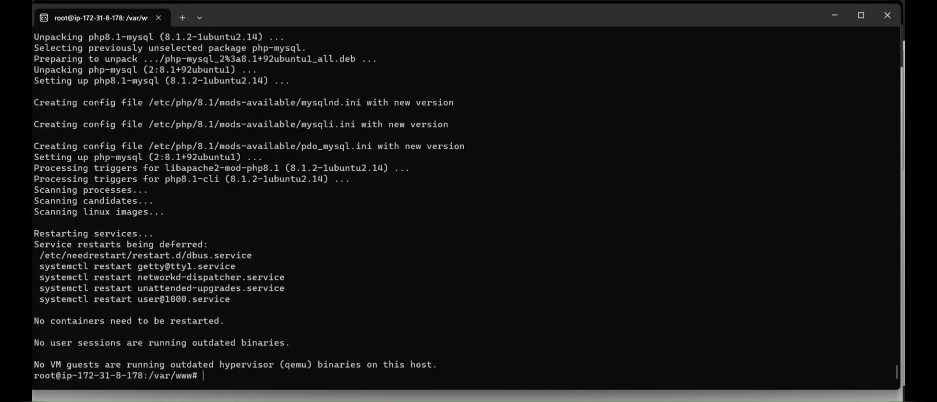
# Restart Apache with systemctl restart apache2.
pyautogui.write('systemctl restart')
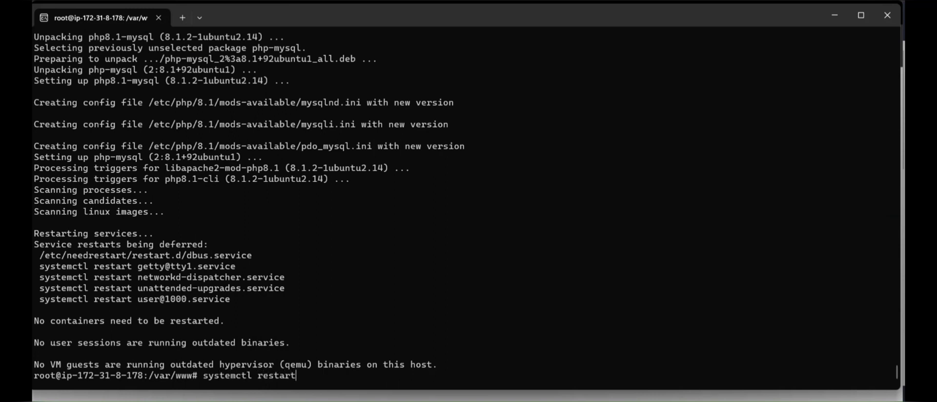
pyautogui.write(' apache2')
pyautogui.press('Return')
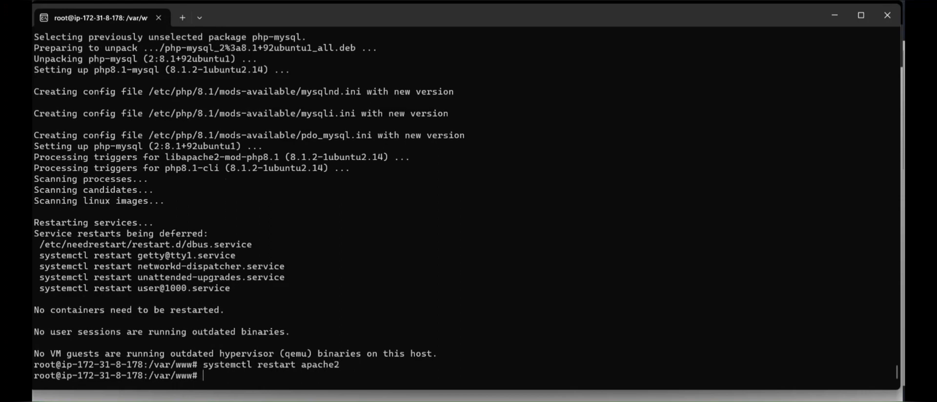
pyautogui.hotkey('alt', 'Tab')
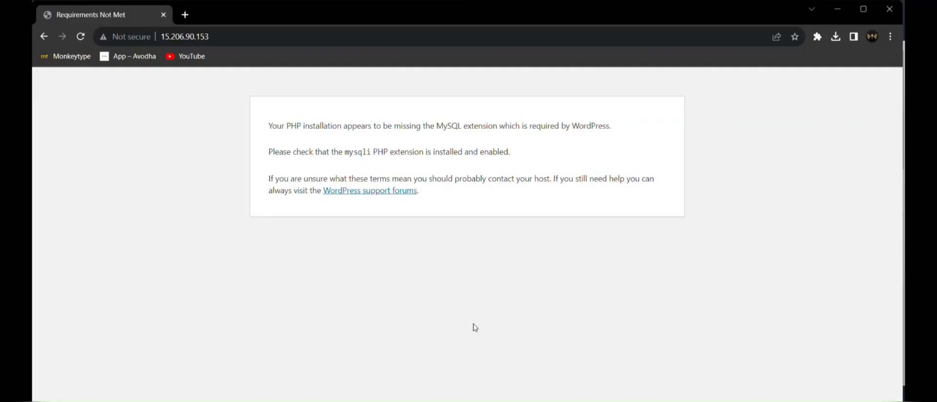
# Reload the site, keep English (United States) as the language, zoom out and continue.
pyautogui.click(79, 37)
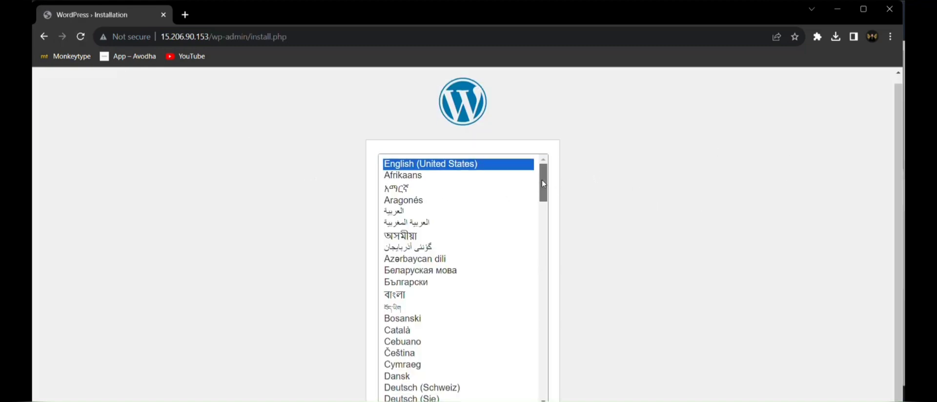
pyautogui.moveTo(542, 180); pyautogui.dragTo(542, 343)
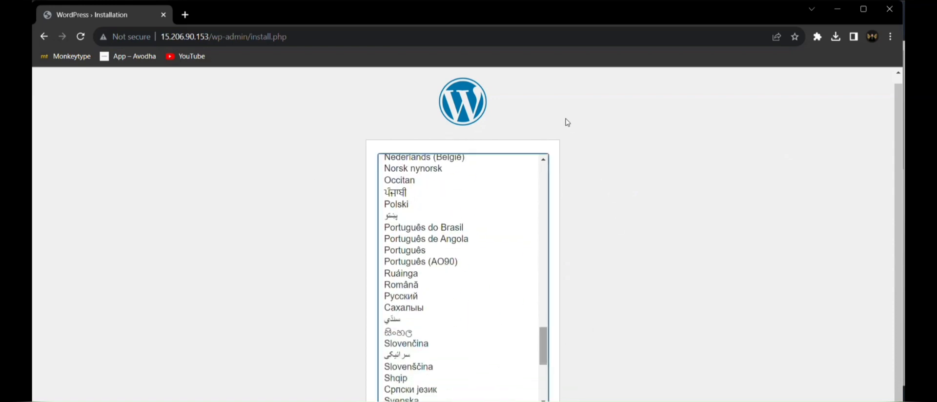
pyautogui.scroll(-5, 479, 253)
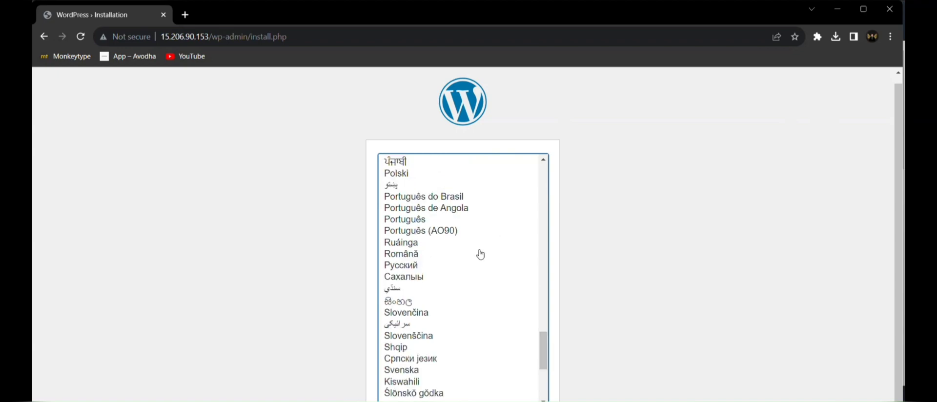
pyautogui.scroll(8, 479, 253)
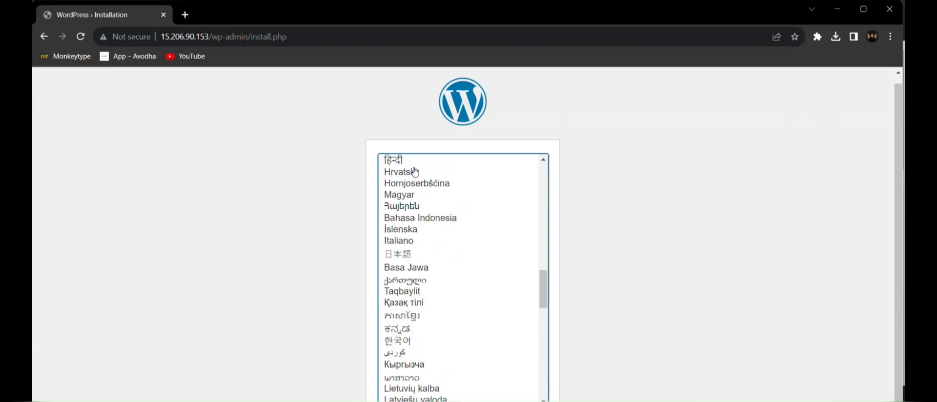
pyautogui.scroll(9, 413, 173)
pyautogui.scroll(10, 415, 171)
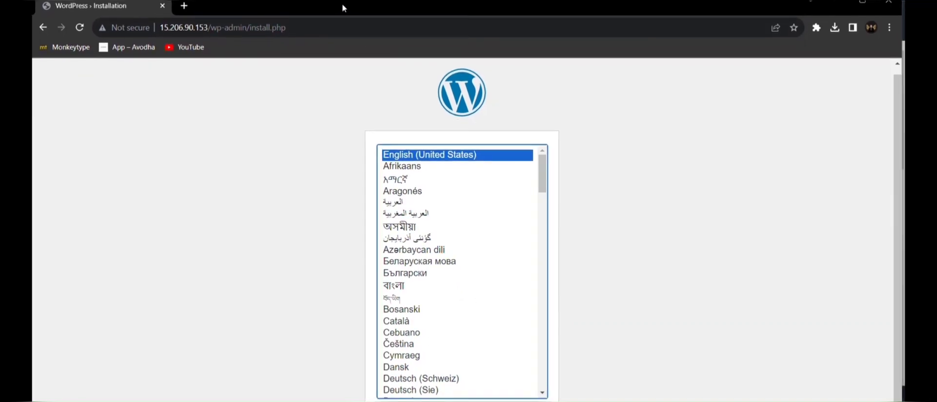
pyautogui.click(678, 210)
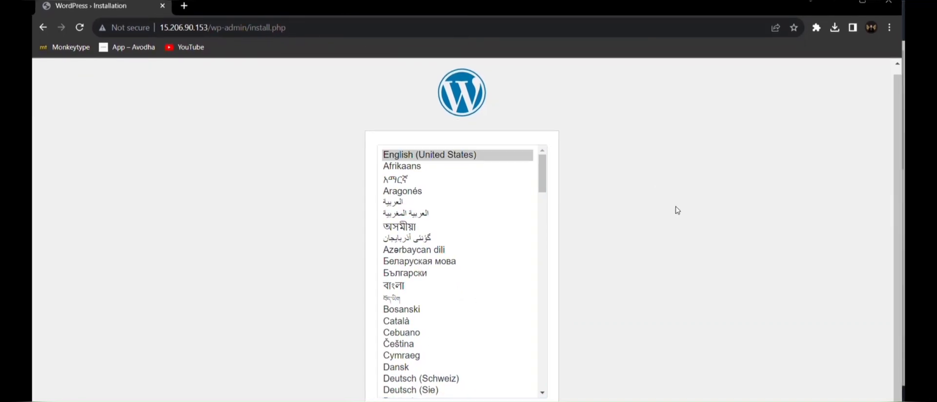
pyautogui.hotkey('ctrl', '-')
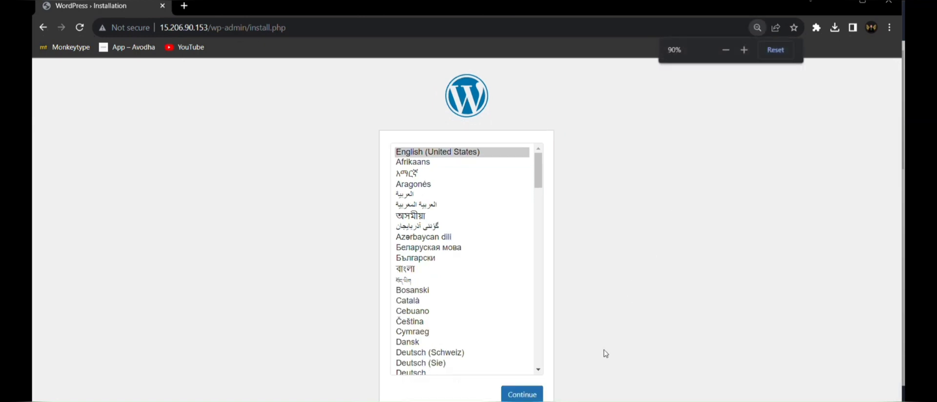
pyautogui.click(519, 394)
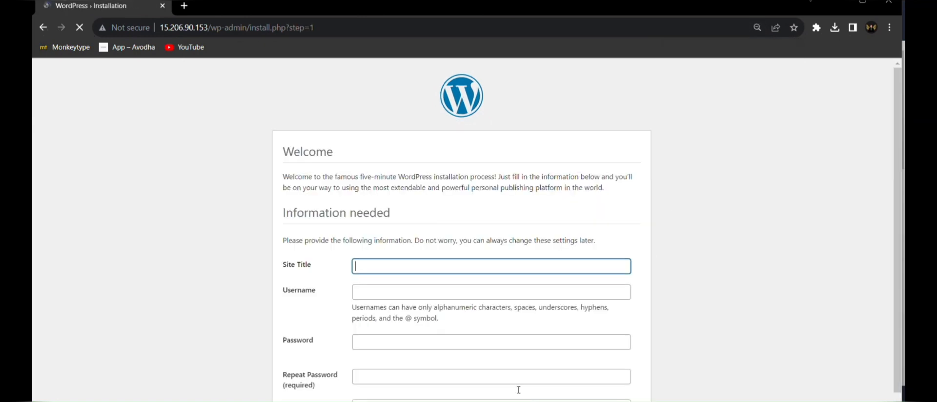
# Enter the site title wordpress-test, then the admin username and password.
pyautogui.click(384, 268)
pyautogui.write('wor')
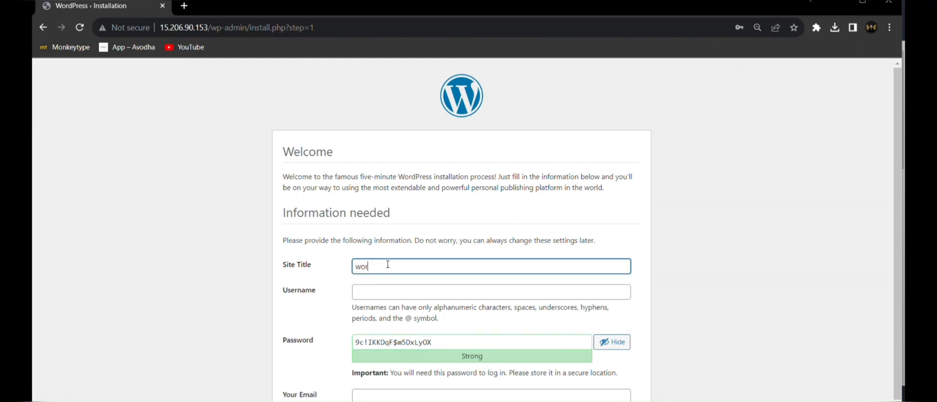
pyautogui.write('dpress-test')
pyautogui.press('Tab')
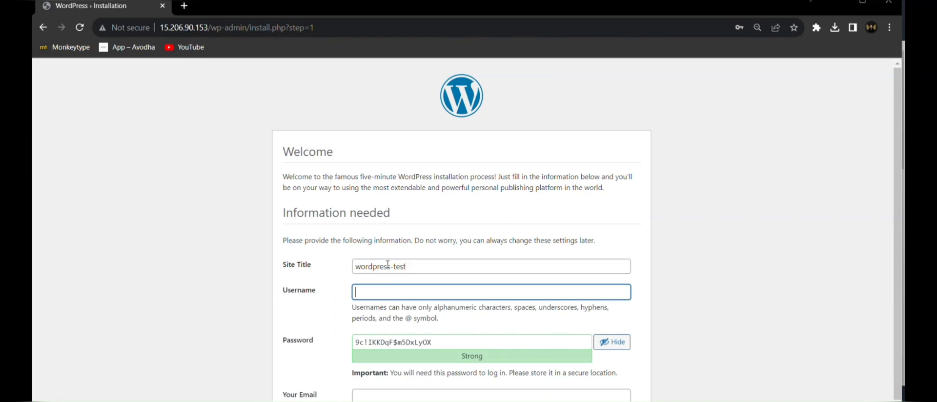
pyautogui.write('test')
pyautogui.press('Tab')
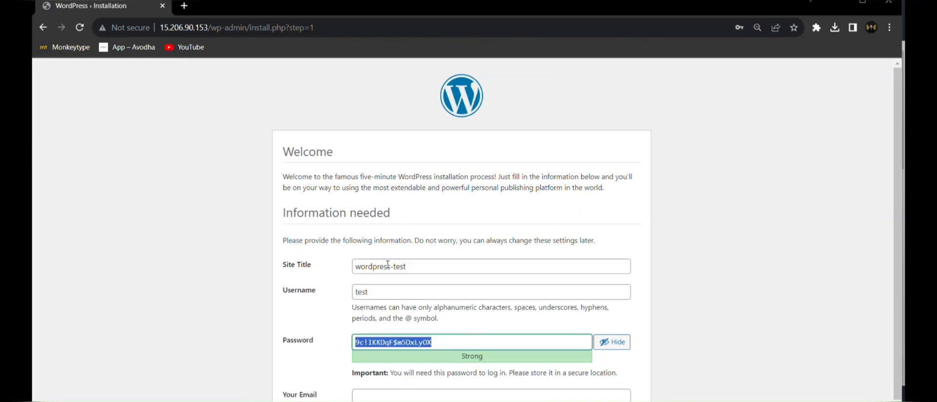
pyautogui.write('test')
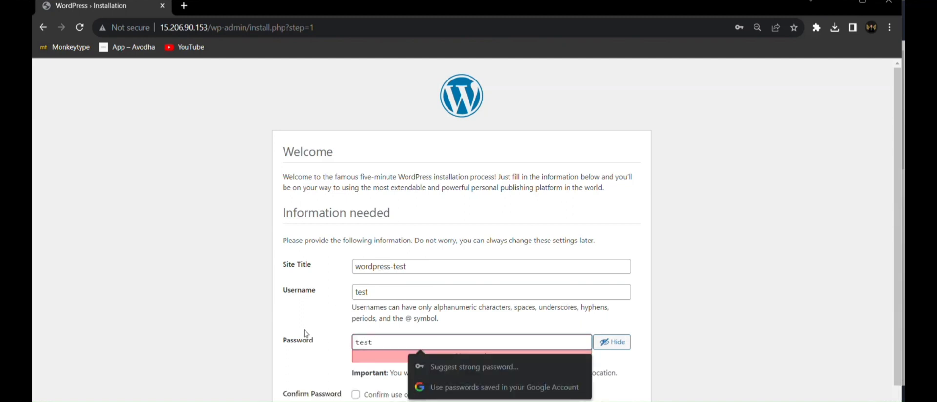
# Confirm use of the weak password, fill in the admin e-mail, and zoom the page out.
pyautogui.scroll(-2, 369, 293)
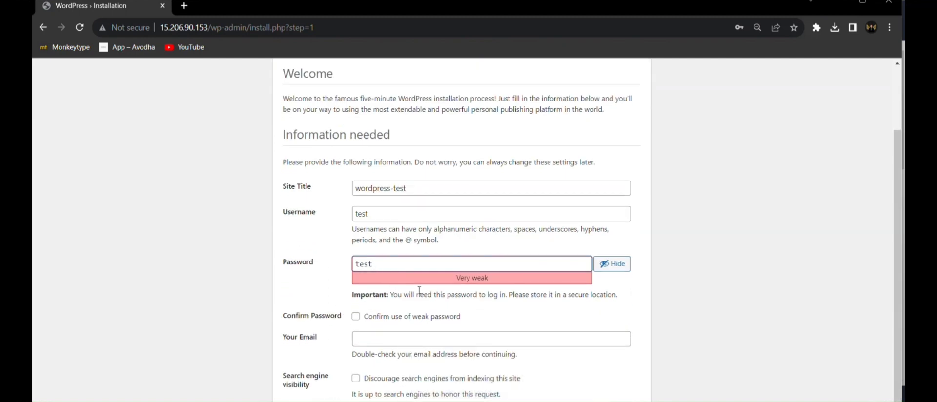
pyautogui.click(357, 317)
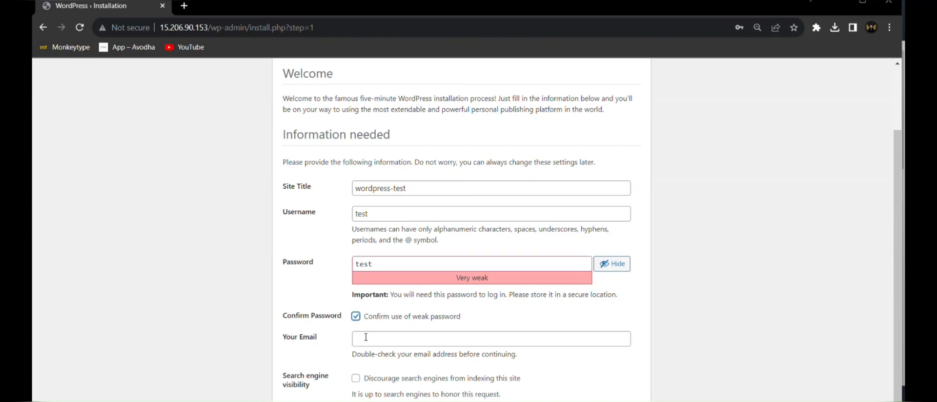
pyautogui.click(366, 338)
pyautogui.write('test@')
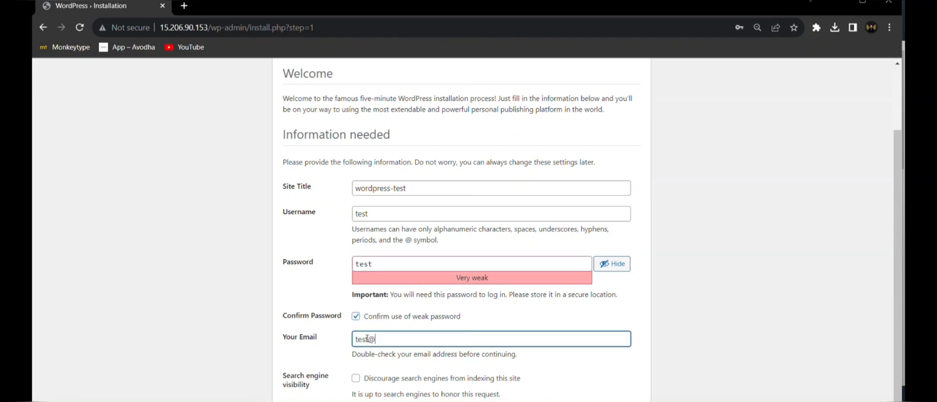
pyautogui.write('test.com')
pyautogui.hotkey('ctrl', '-')
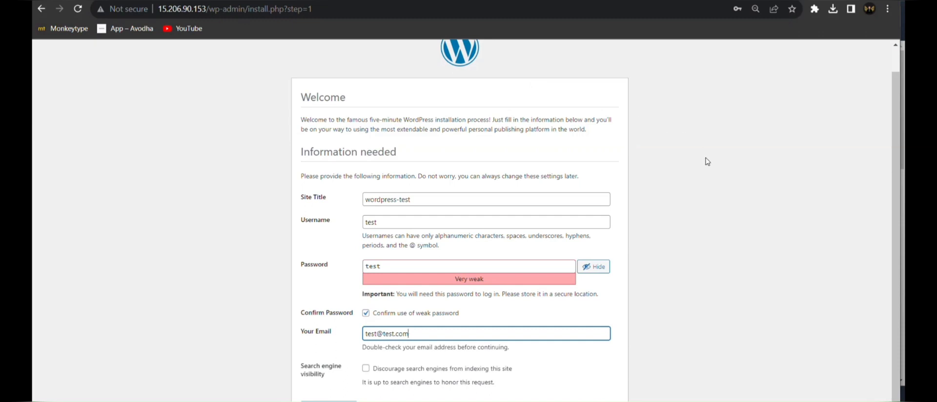
pyautogui.hotkey('ctrl', '-')
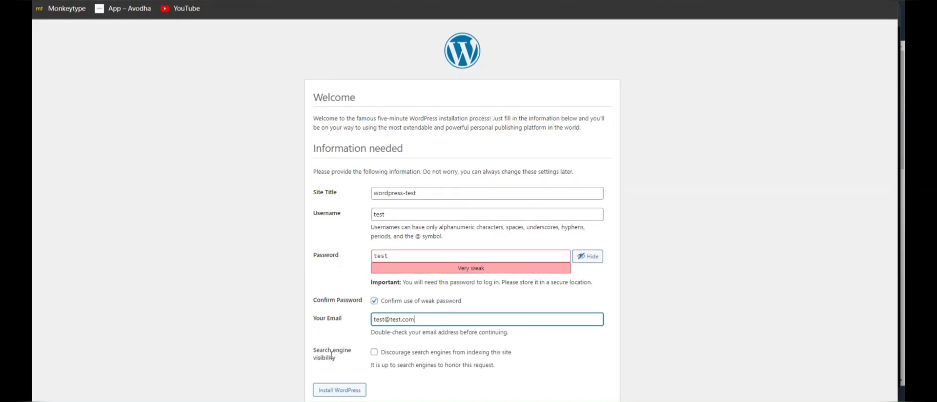
# Install WordPress, dismissing the breach warning and declining to save the password.
pyautogui.click(349, 393)
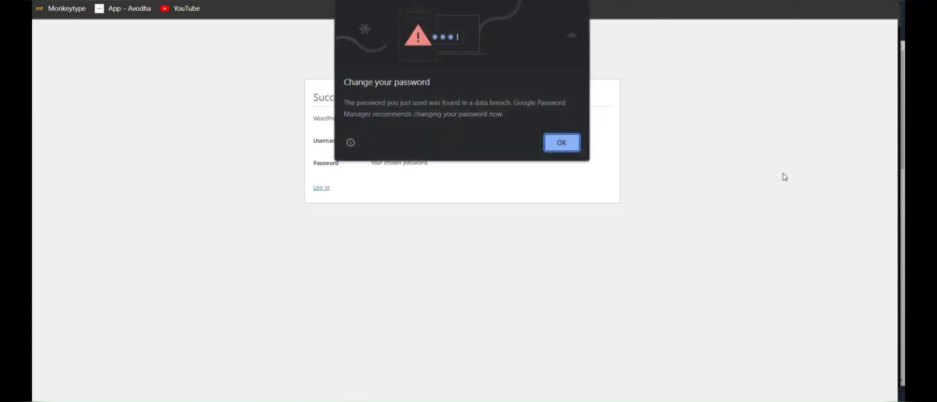
pyautogui.click(558, 146)
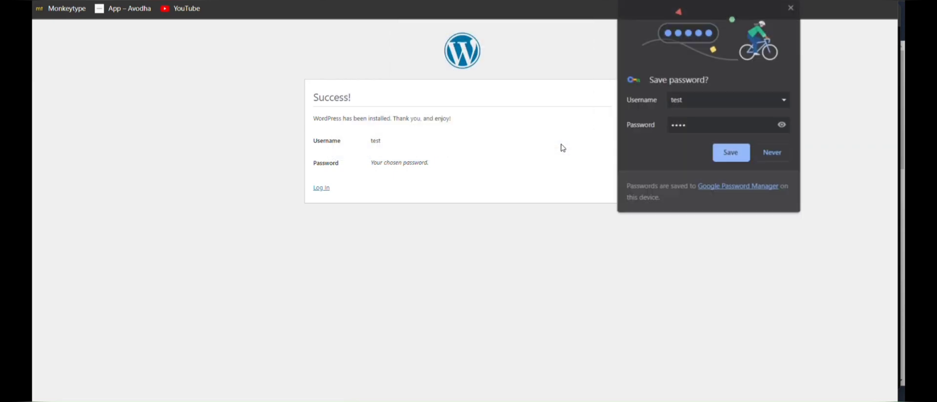
pyautogui.click(772, 152)
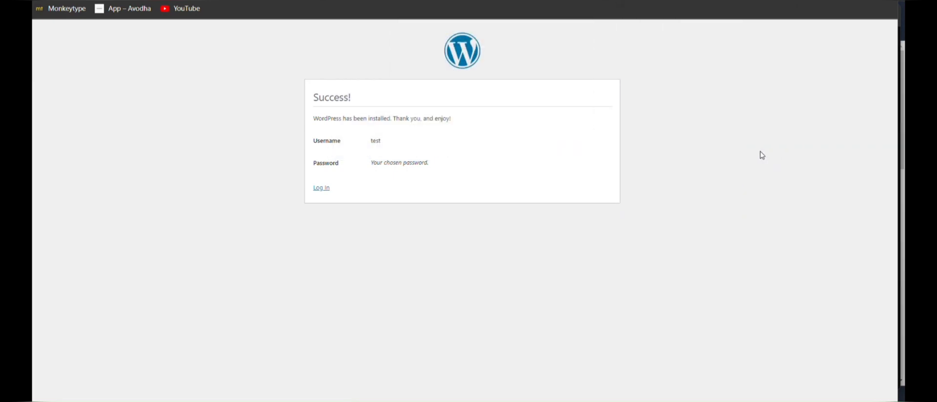
# On the WordPress login page, enter the admin username and password.
pyautogui.click(315, 190)
pyautogui.write('test')
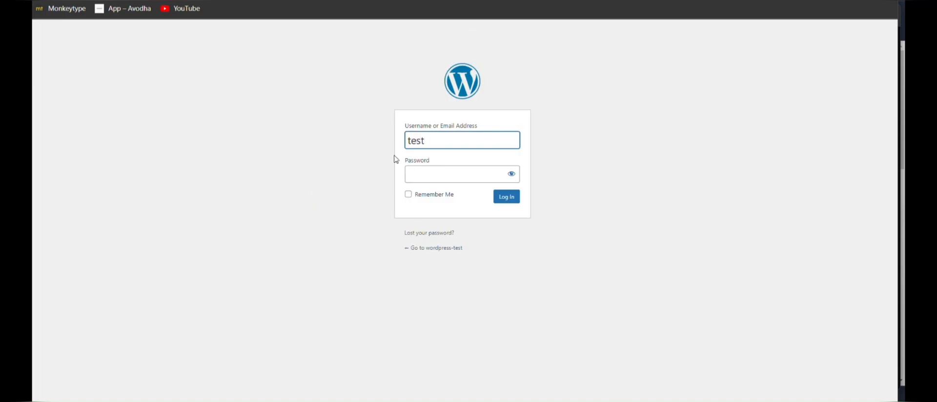
pyautogui.press('Tab')
pyautogui.write('test')
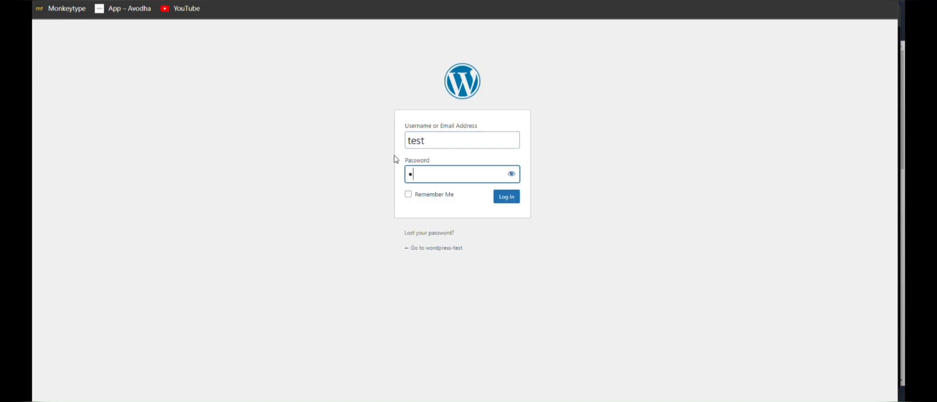
# Log in as admin, dismiss the breach warning, and scroll through the Welcome to WordPress Dashboard.
pyautogui.click(513, 200)
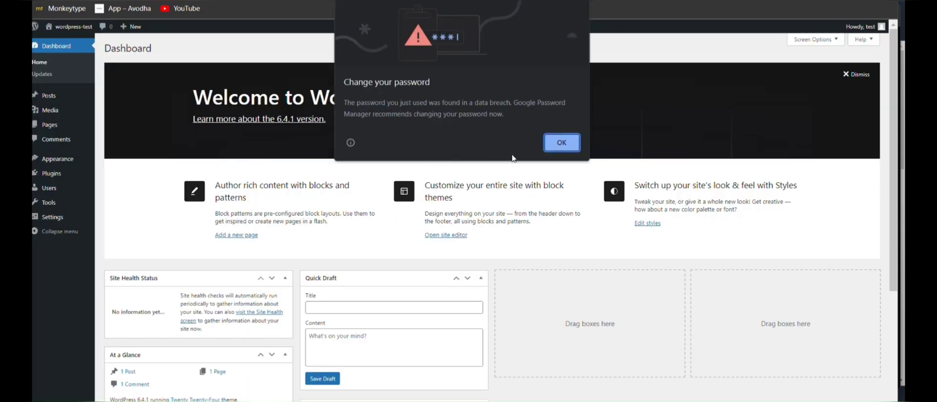
pyautogui.click(560, 143)
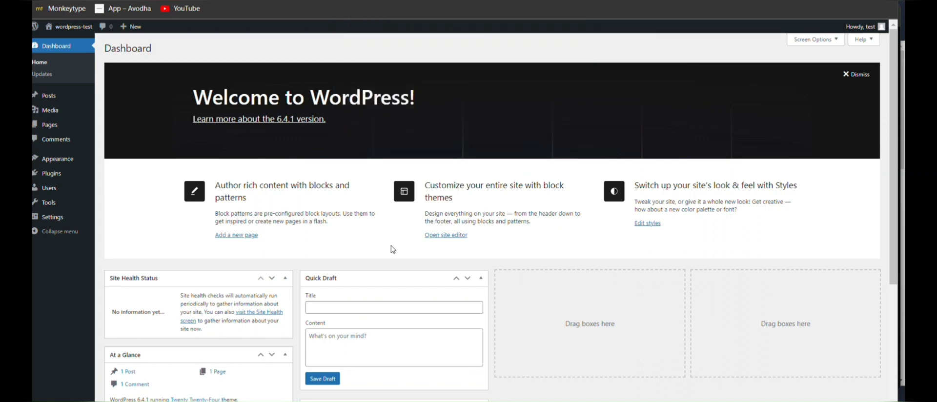
pyautogui.scroll(-3, 393, 249)
pyautogui.scroll(-2, 393, 249)
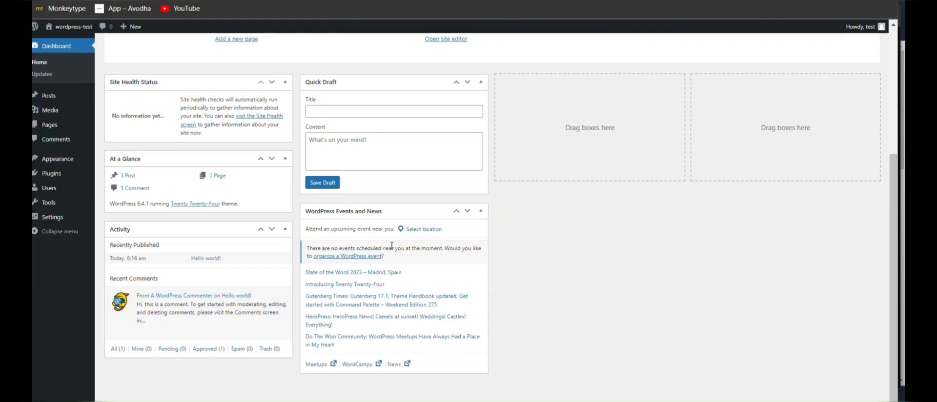
pyautogui.scroll(5, 391, 246)
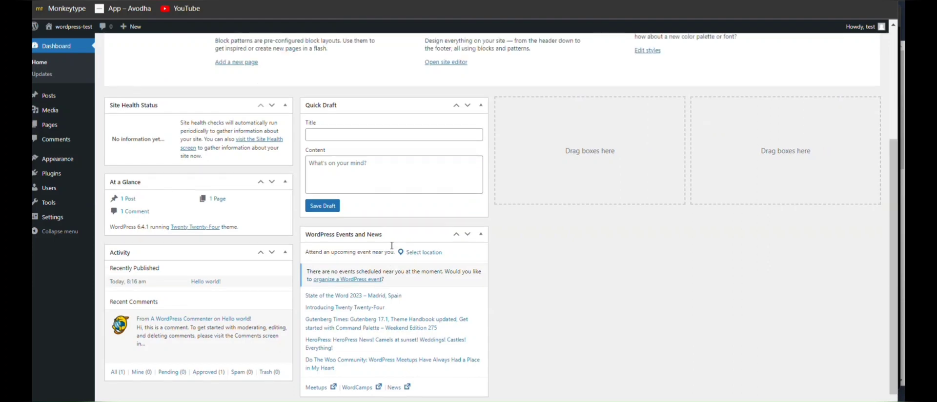